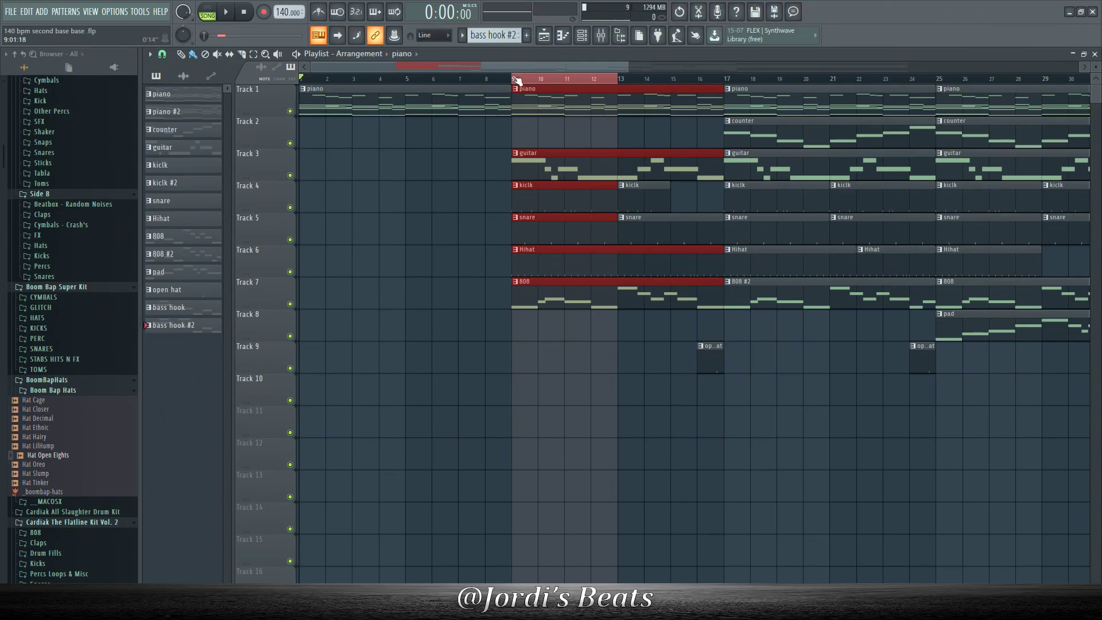
Play the arrangement from bar 9 to listen to the section with drums and guitar
click(516, 79)
key(space)
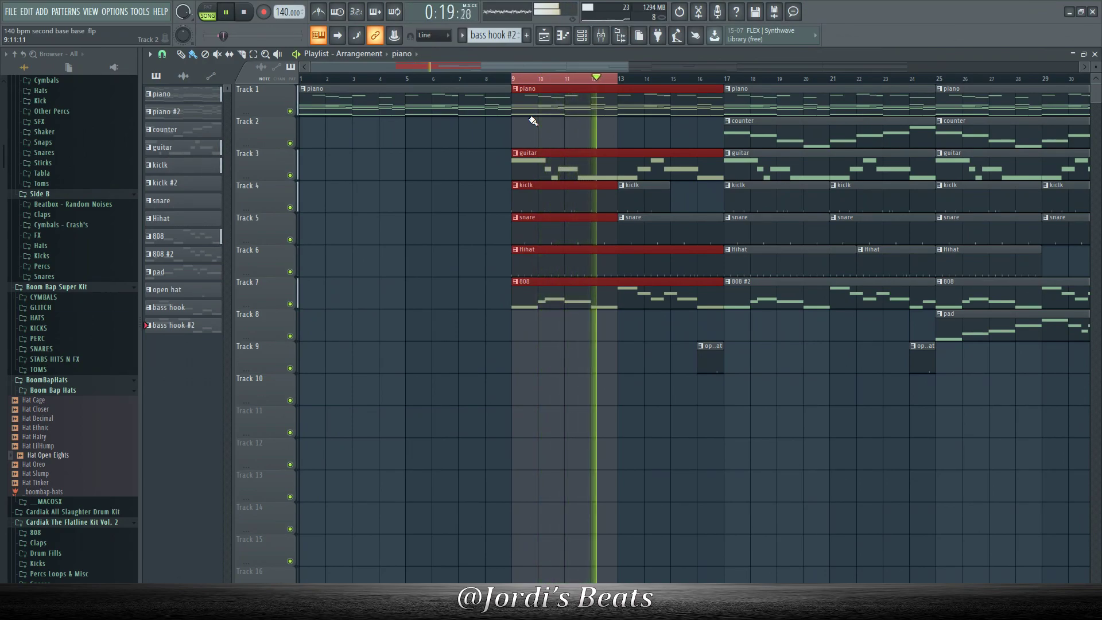
key(space)
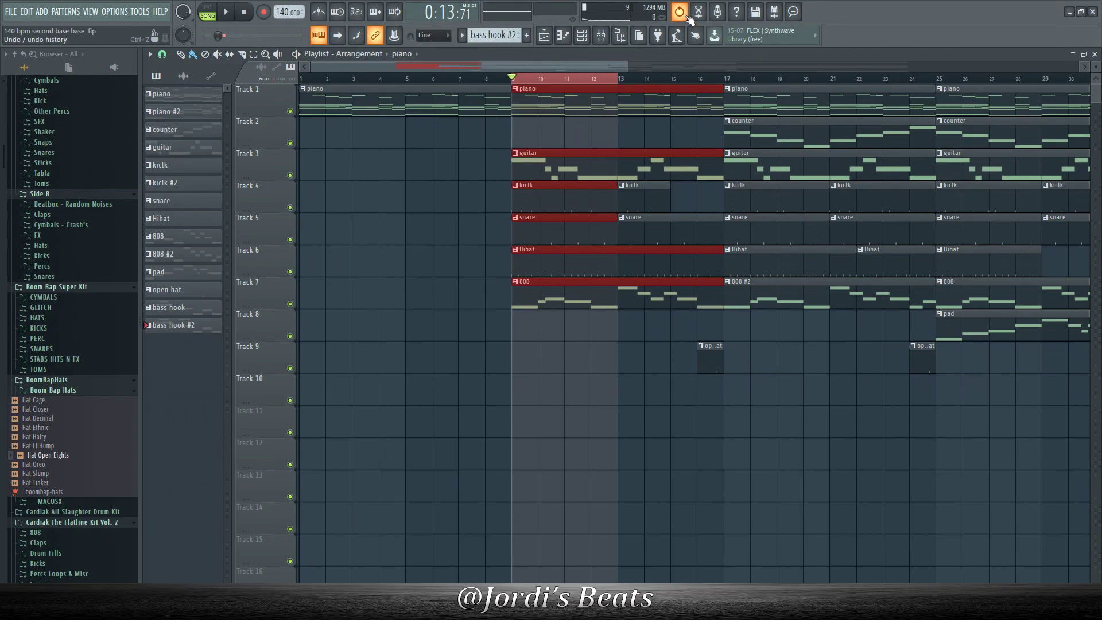
Play the arrangement with the mixer open to check the track levels, select mixer track 10 (oh), and return to the playlist
click(601, 36)
key(space)
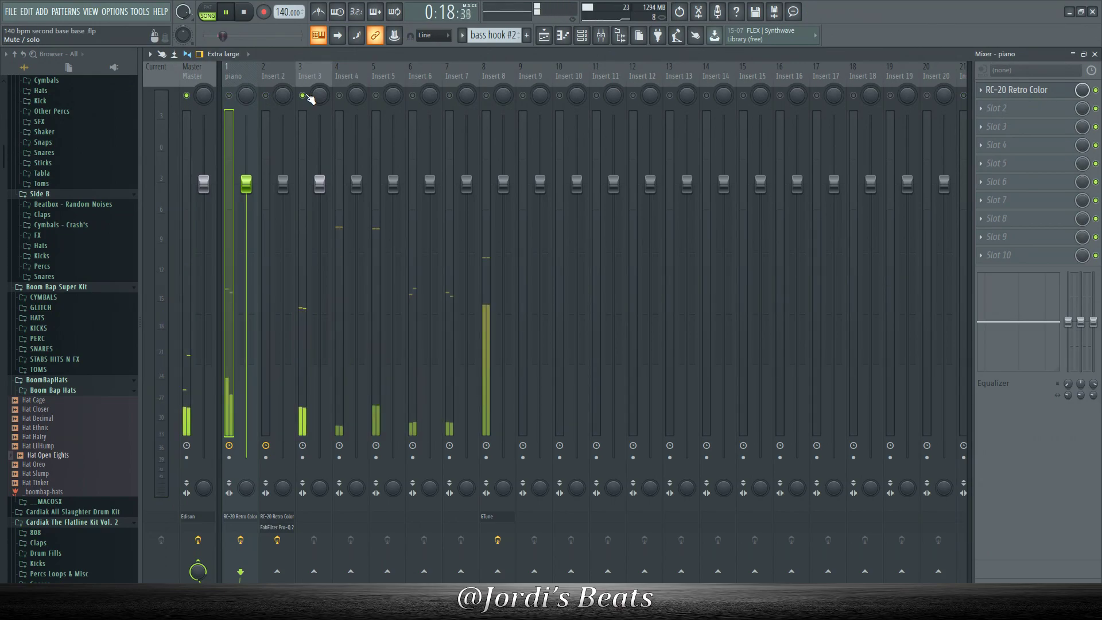
click(602, 36)
click(602, 36)
click(585, 81)
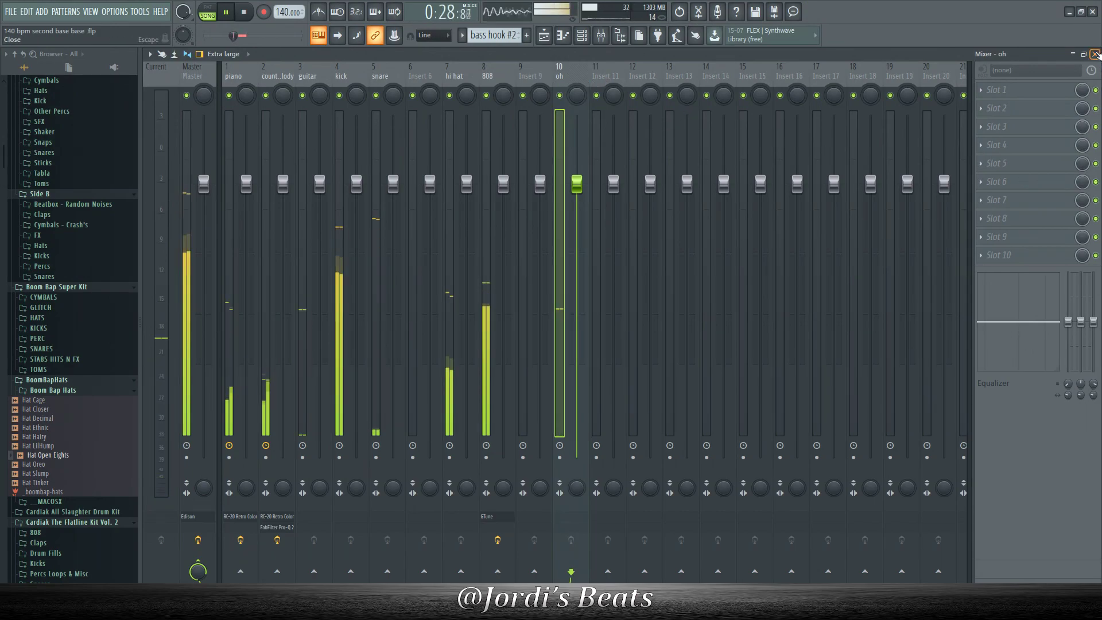
key(F9)
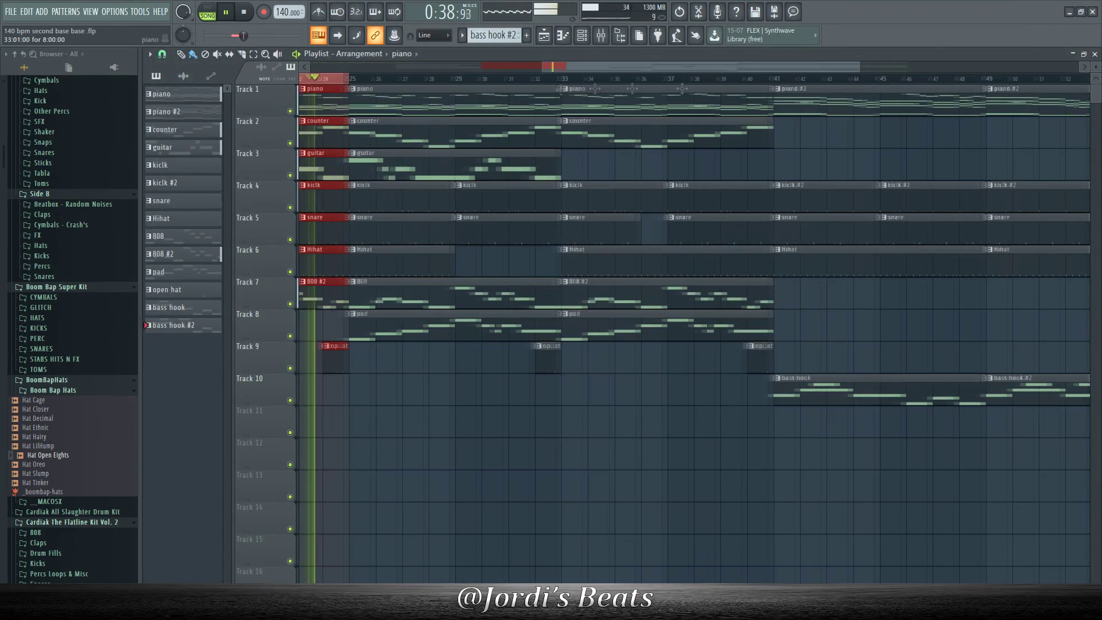
Select the bass hook #2 pattern and mixer track 11
click(184, 324)
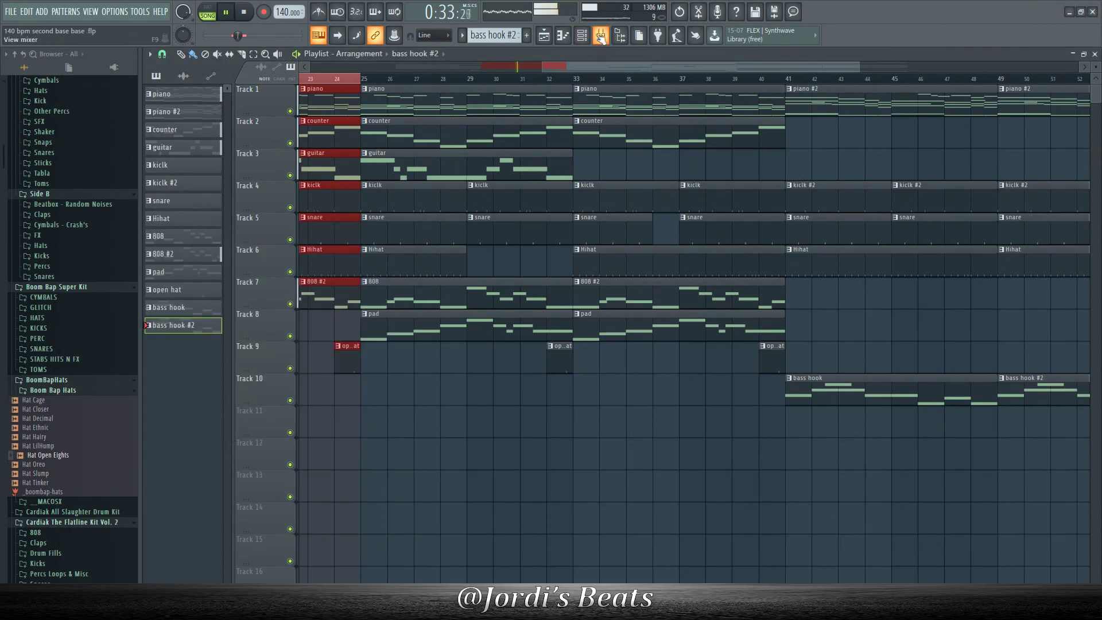
click(600, 36)
click(614, 72)
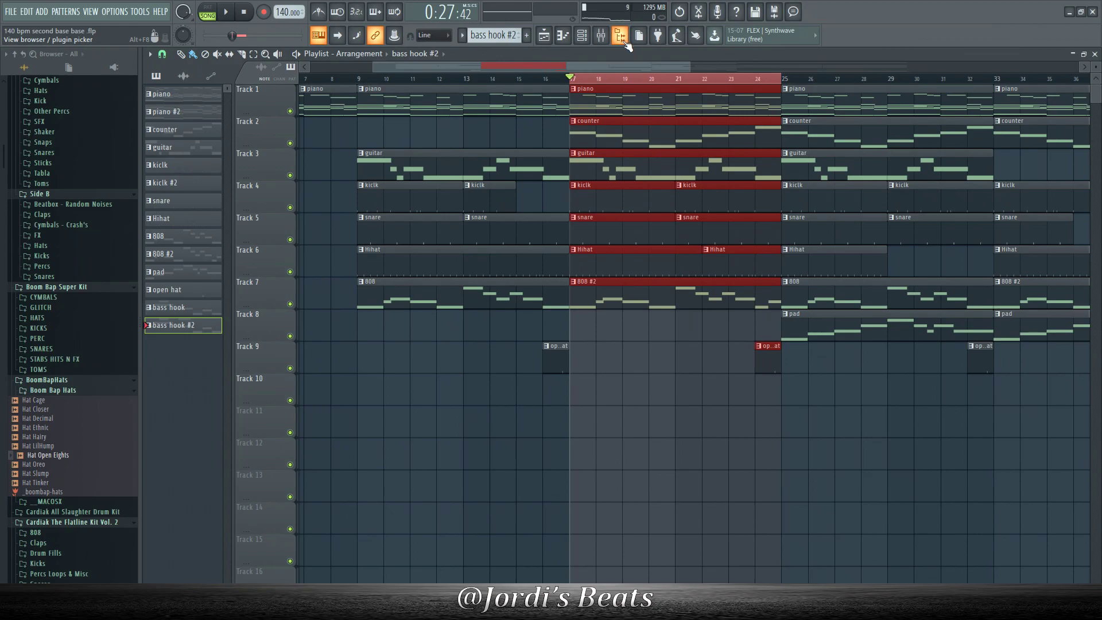
Bring up the mixer and the channel rack together to examine how channels map to mixer tracks
click(602, 37)
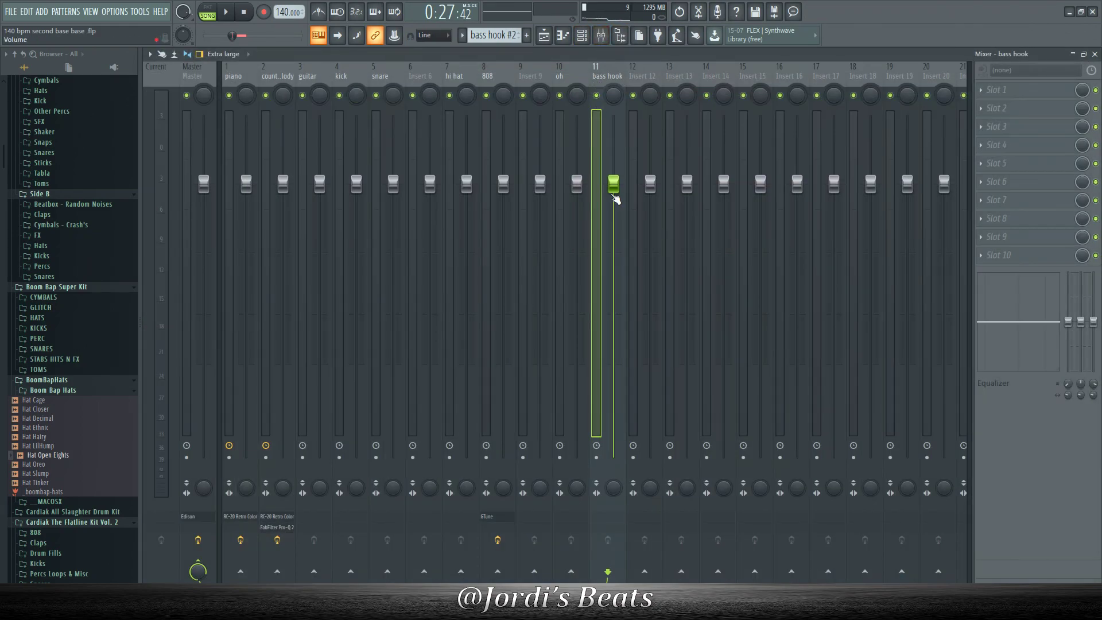
click(601, 37)
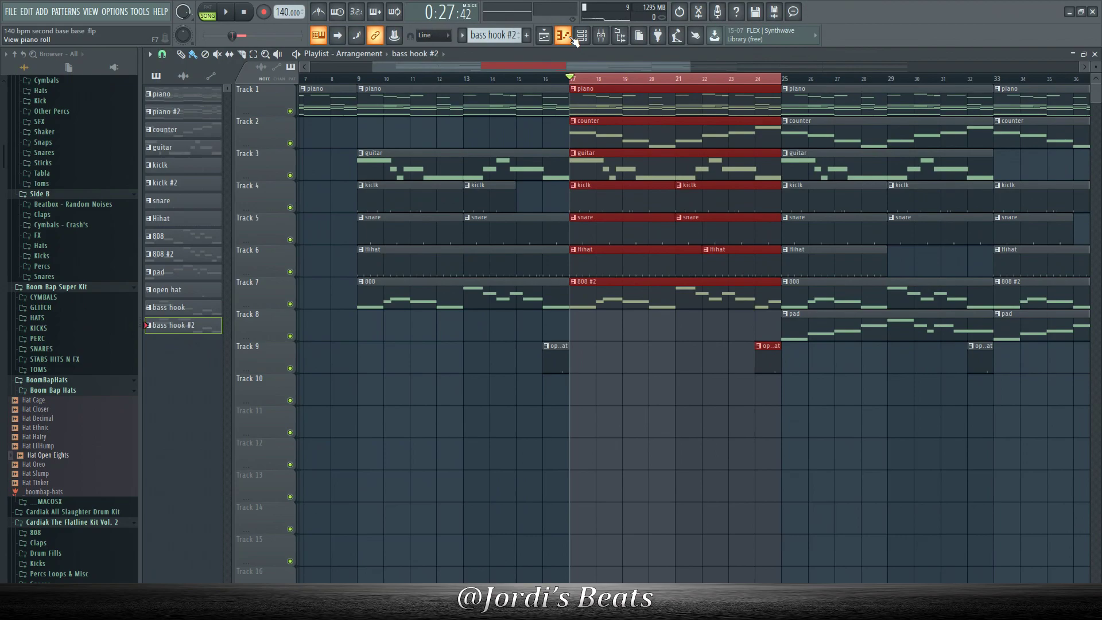
click(582, 36)
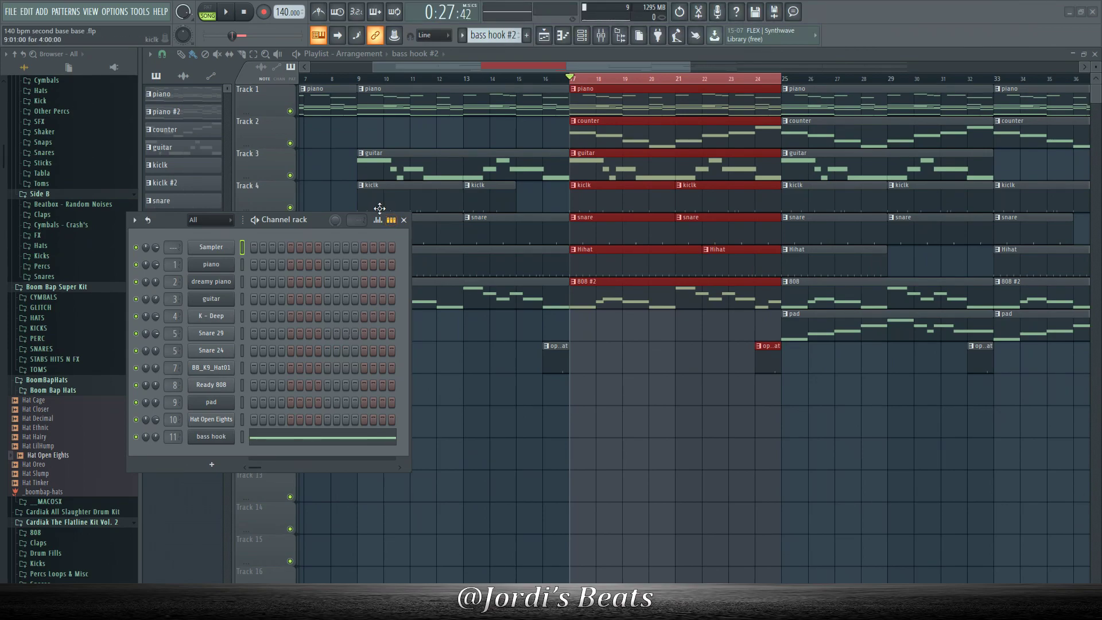
click(600, 38)
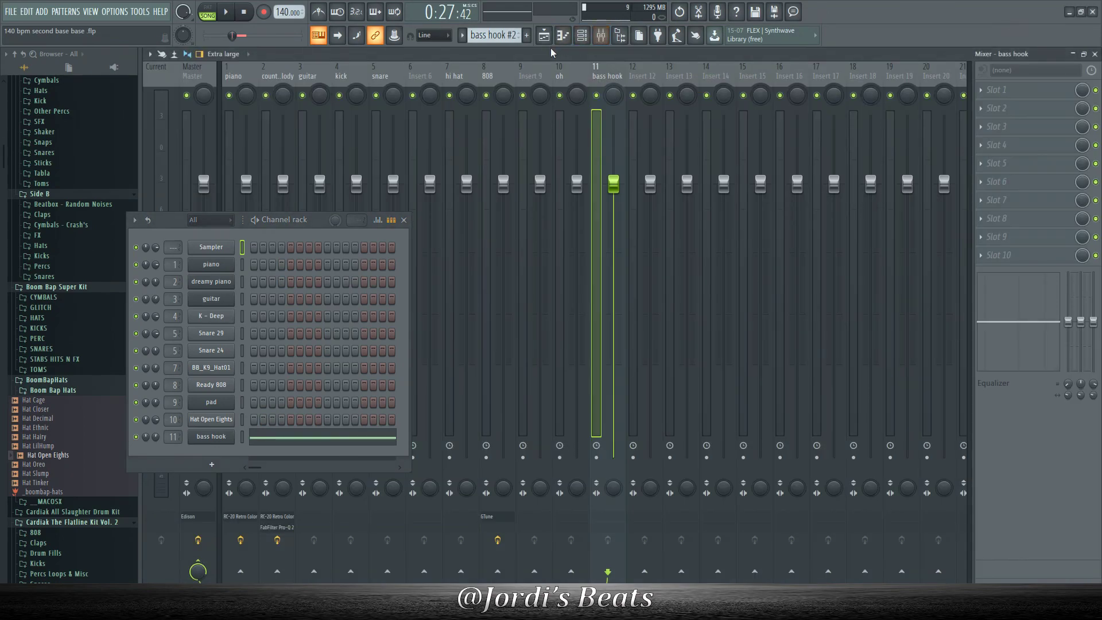
Play the section from bar 17, hide the channel rack and solo the piano mixer track
key(space)
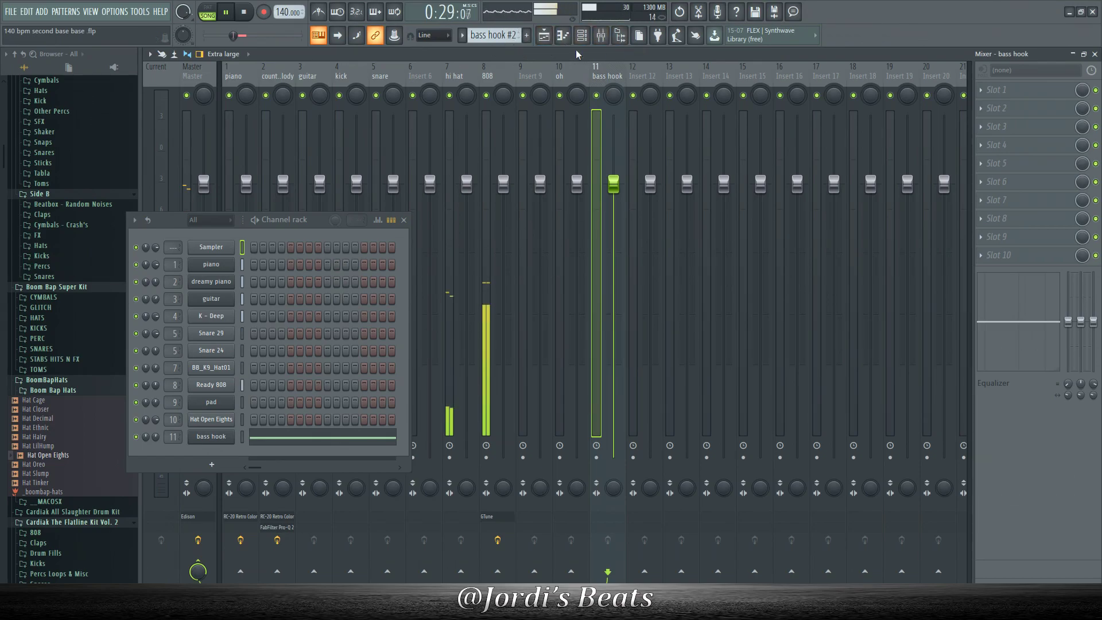
click(581, 35)
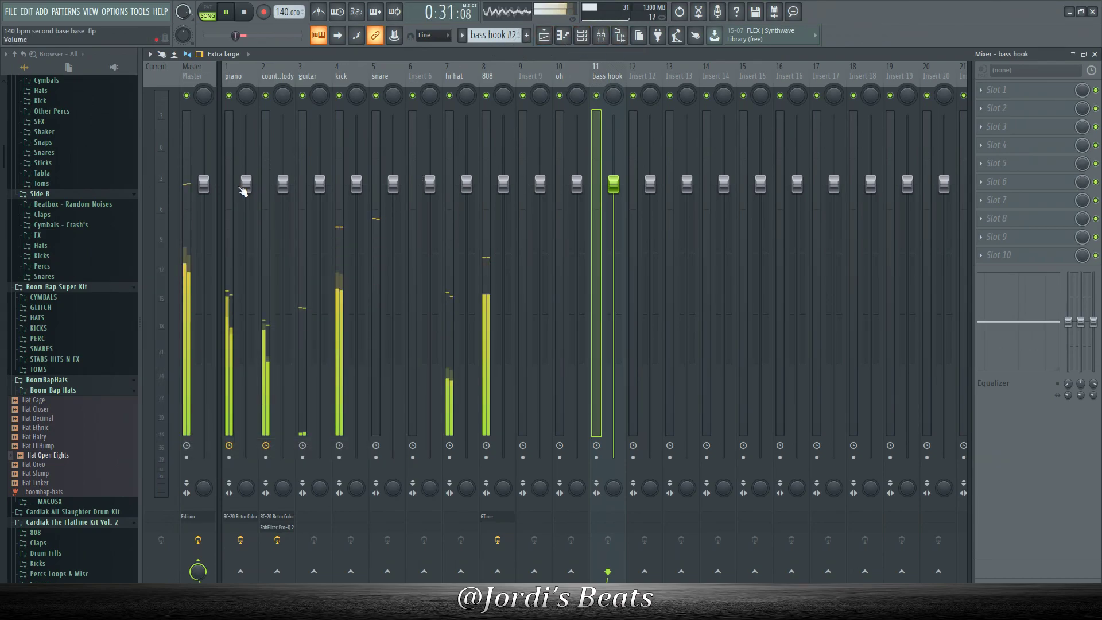
right_click(229, 94)
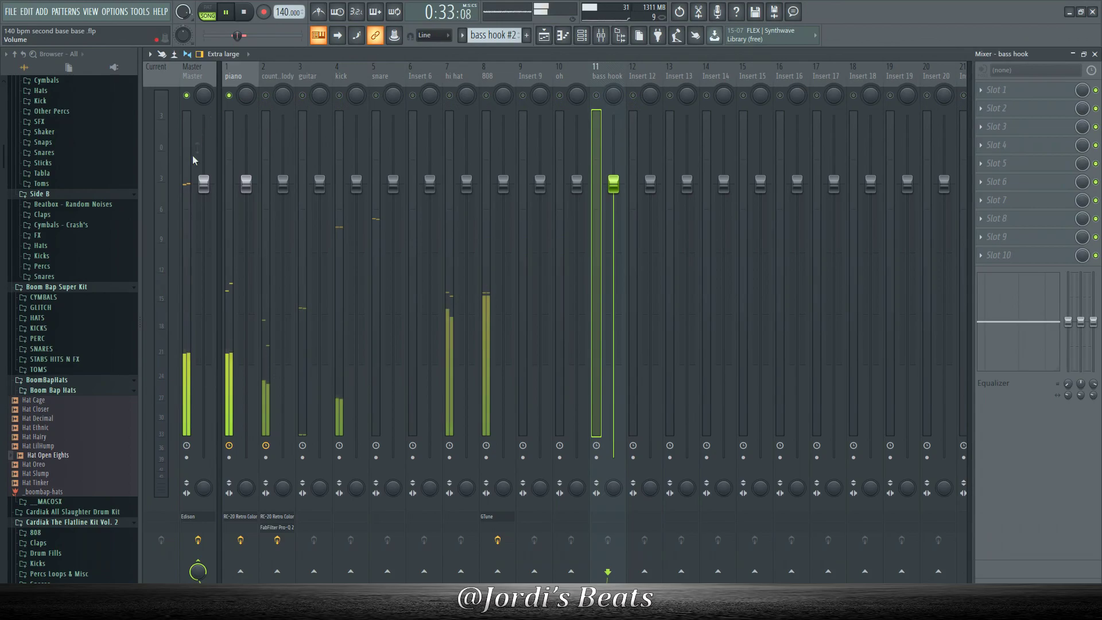
Try the master fader at about 120% and about 68%, and return it to its original level
drag(210, 188, 204, 152)
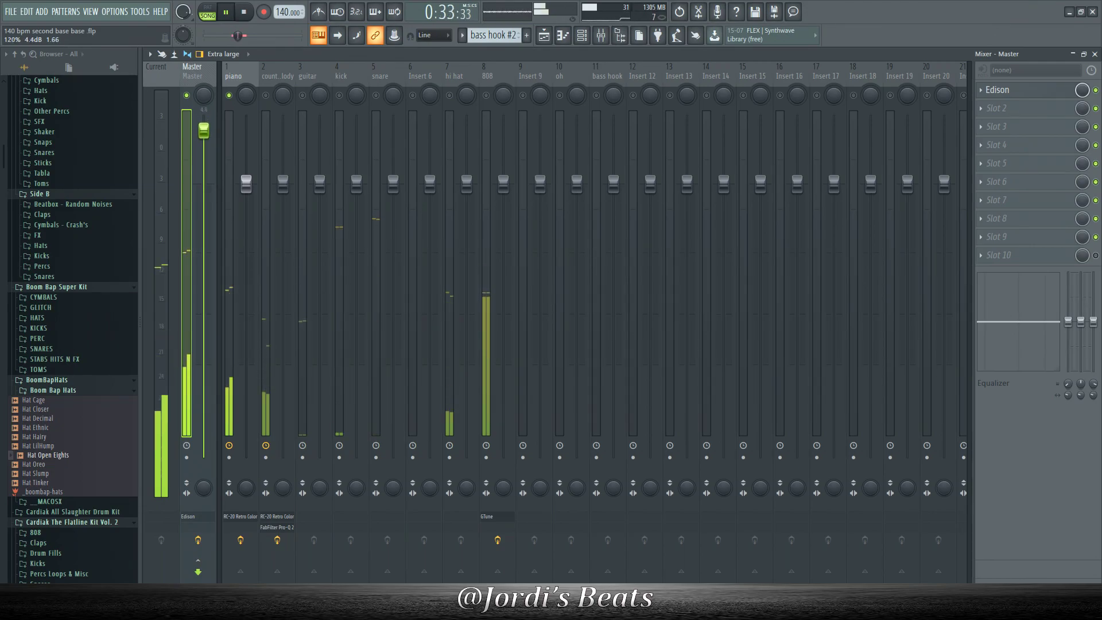
drag(204, 133, 204, 134)
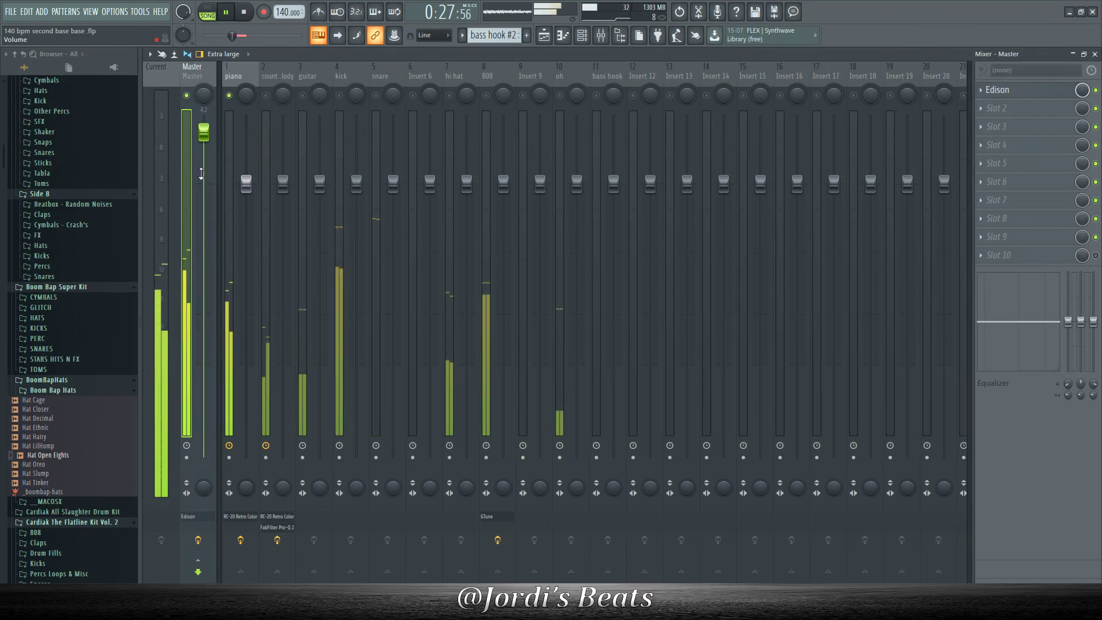
drag(204, 133, 204, 258)
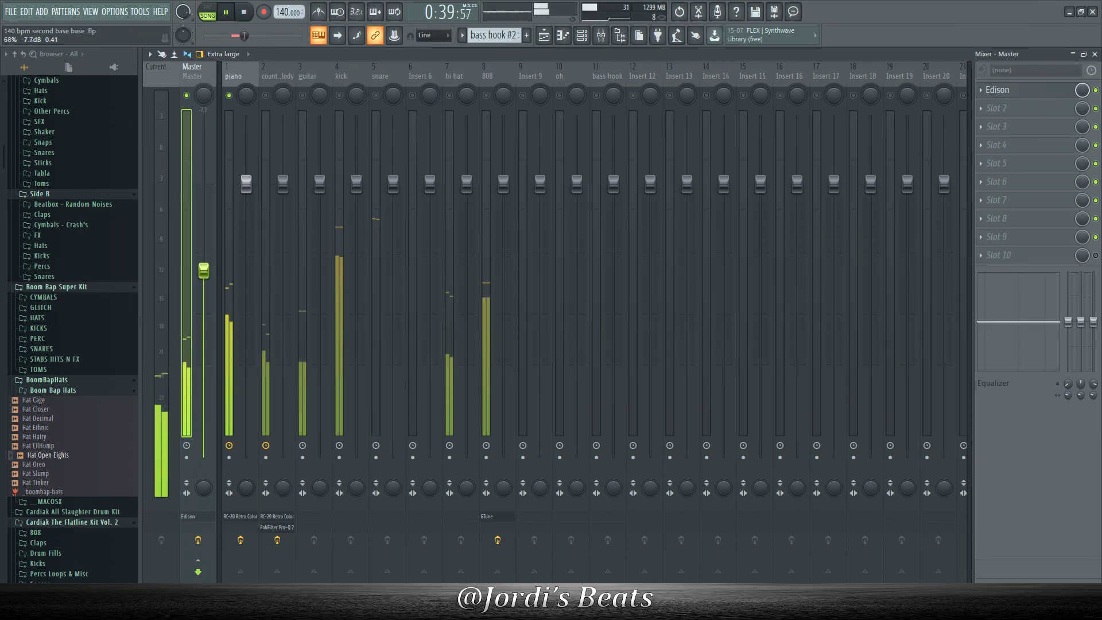
drag(204, 268, 204, 185)
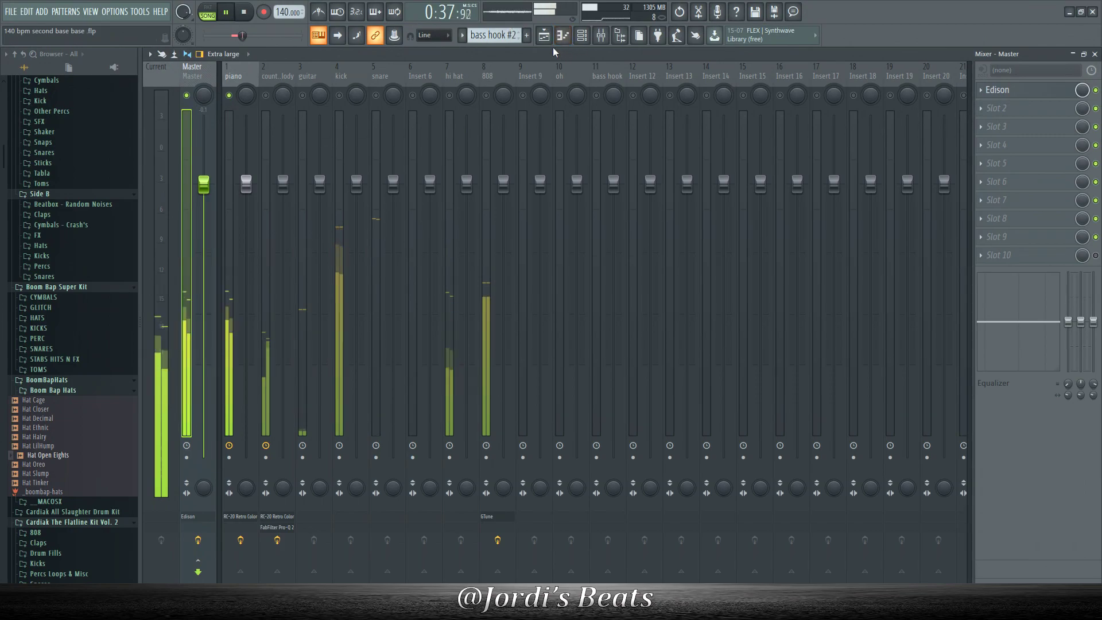
Stop playback and restart it with the mixer open to watch the soloed piano's level
click(607, 36)
key(space)
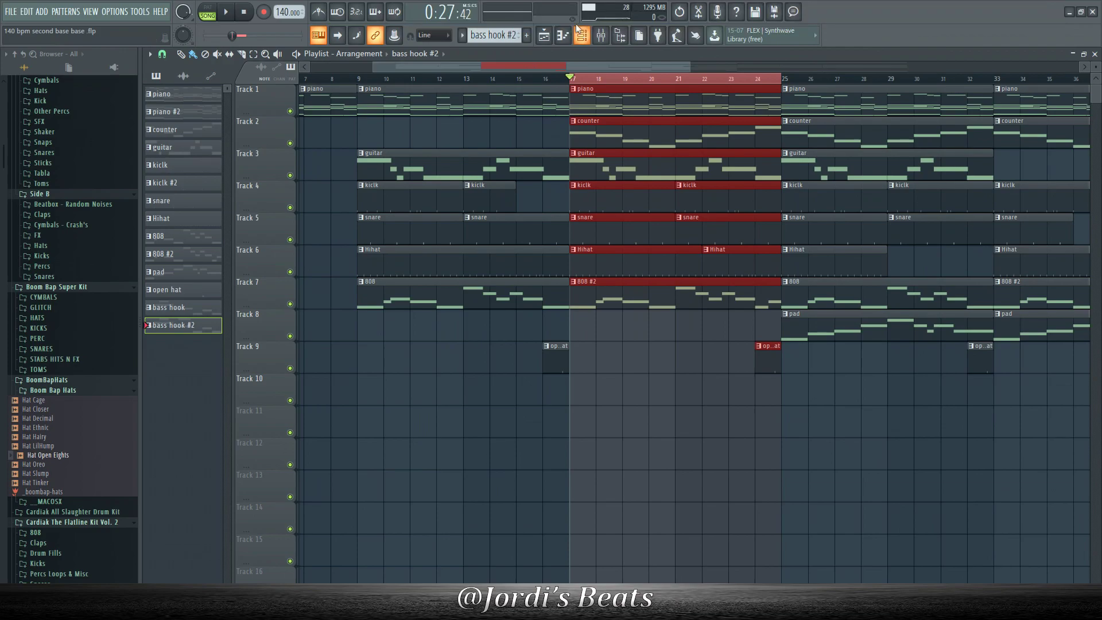
click(582, 38)
click(582, 38)
click(601, 39)
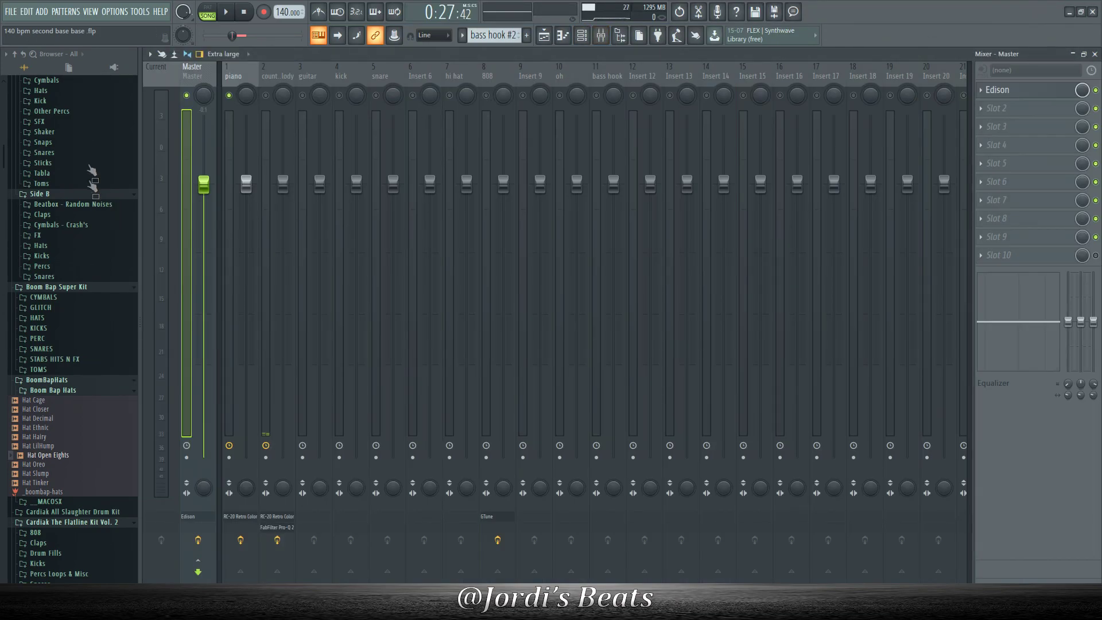
key(space)
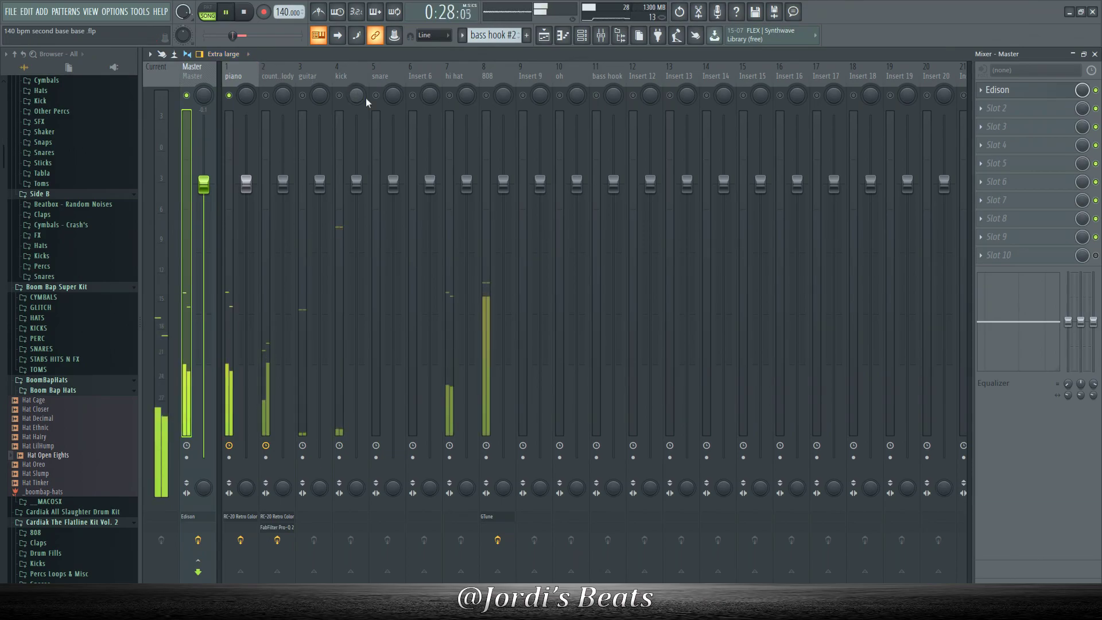
Adjust the piano channel's volume in the channel rack and place the rack over the mixer, clear of the first tracks
click(600, 39)
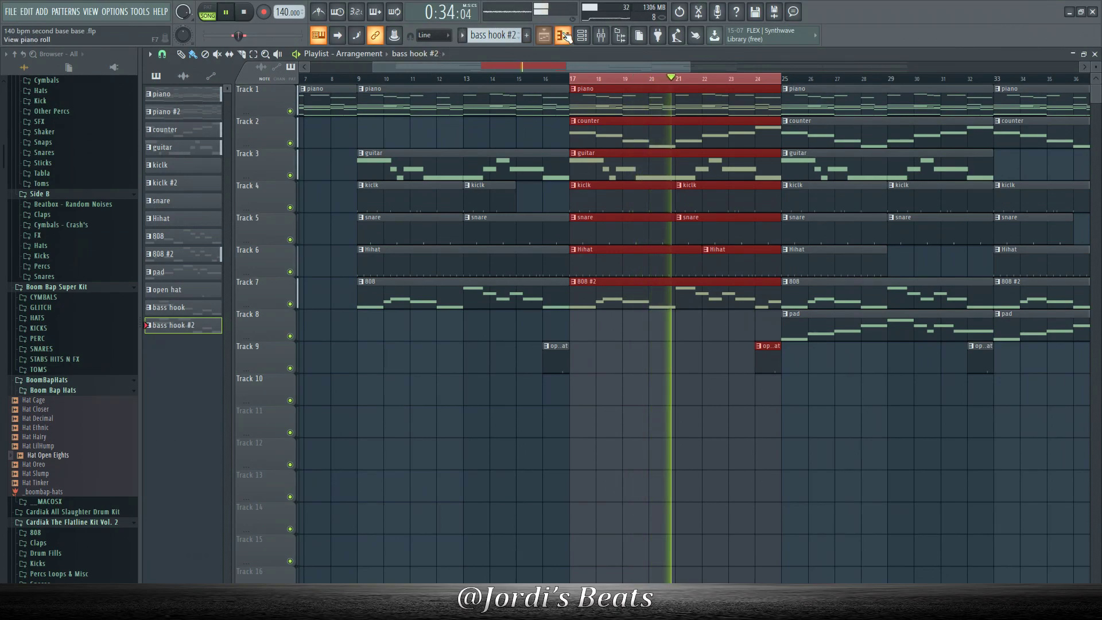
click(586, 39)
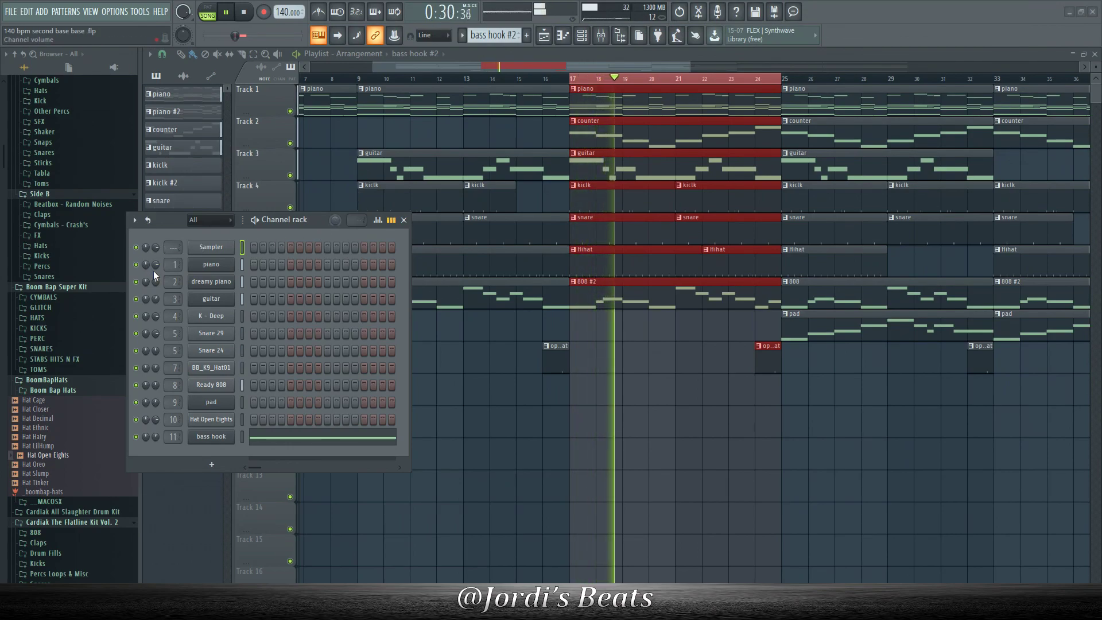
drag(155, 264, 155, 253)
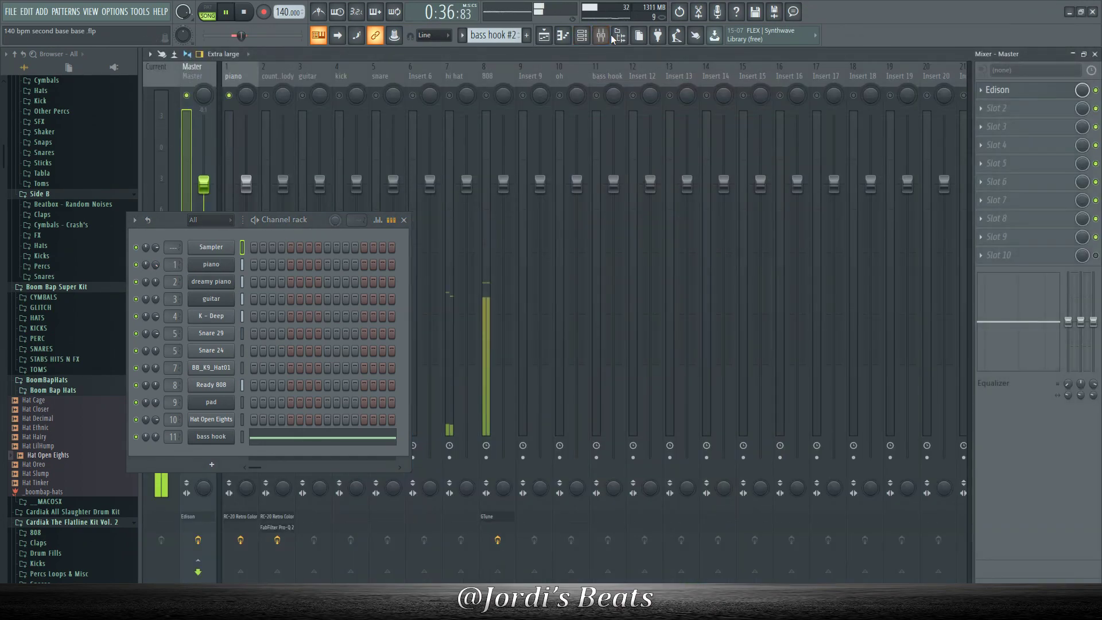
click(601, 36)
drag(279, 219, 968, 187)
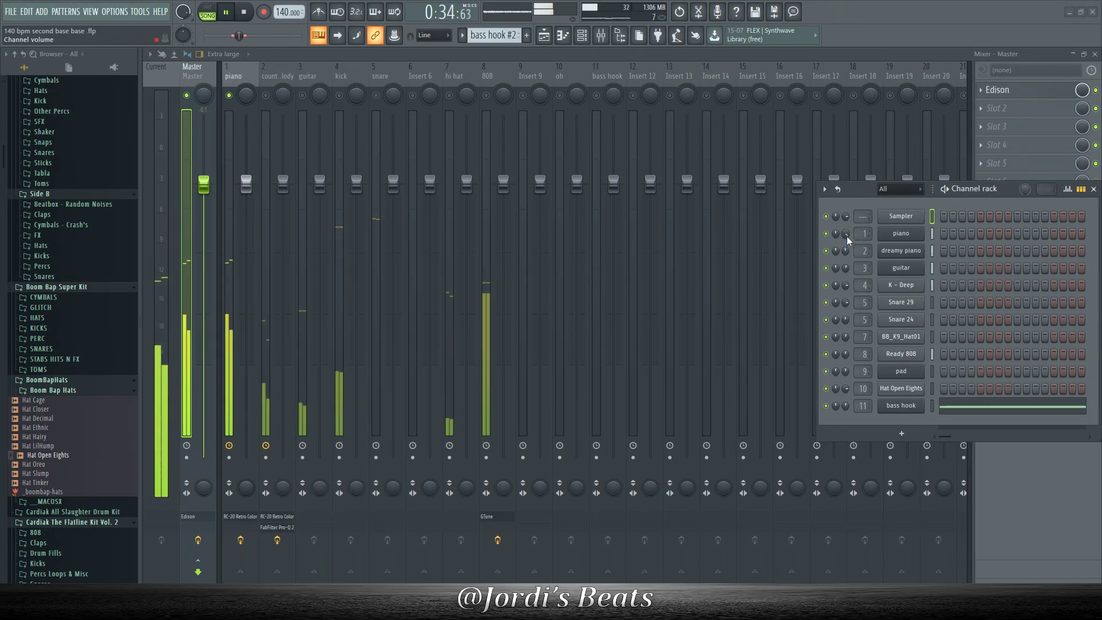
Try the piano channel's volume at about 75% and fine-tune it while checking the level during playback
key(space)
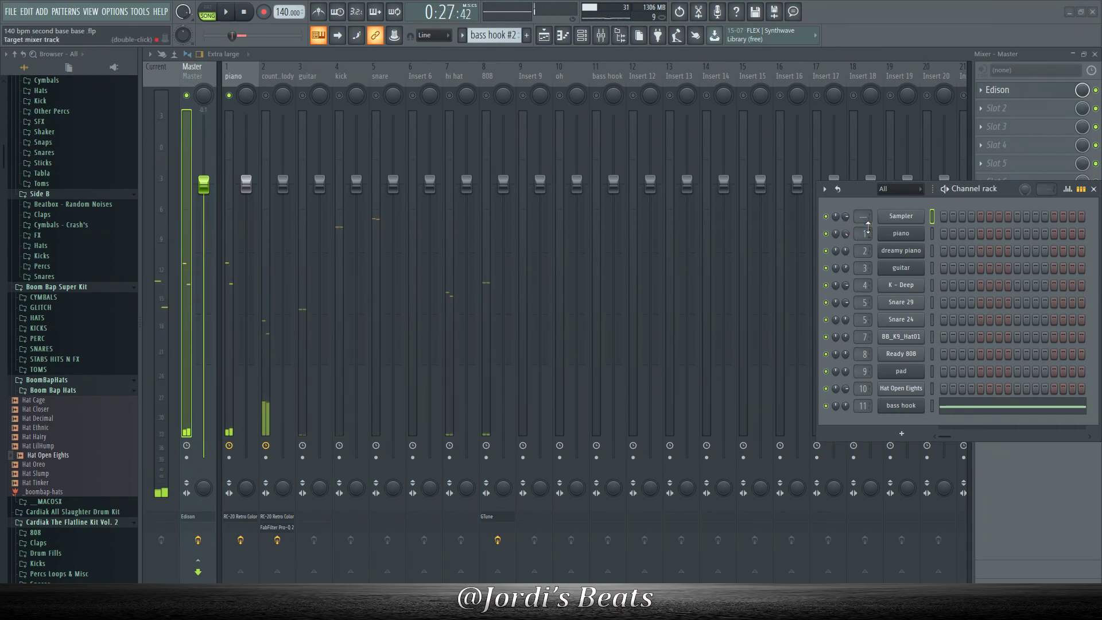
drag(845, 233, 844, 232)
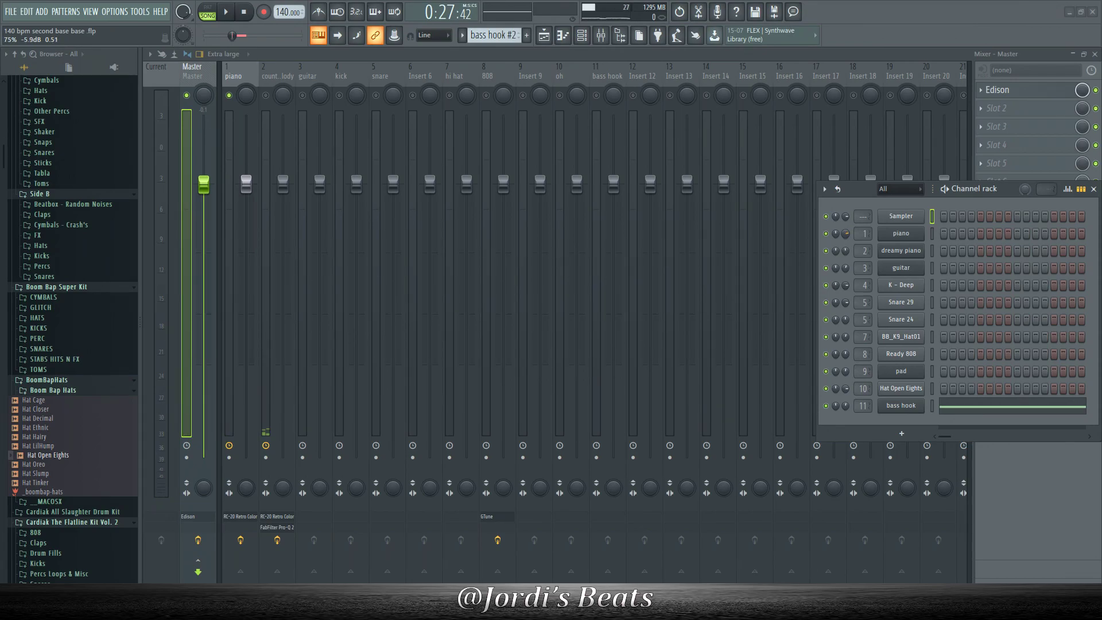
drag(844, 232, 846, 234)
key(space)
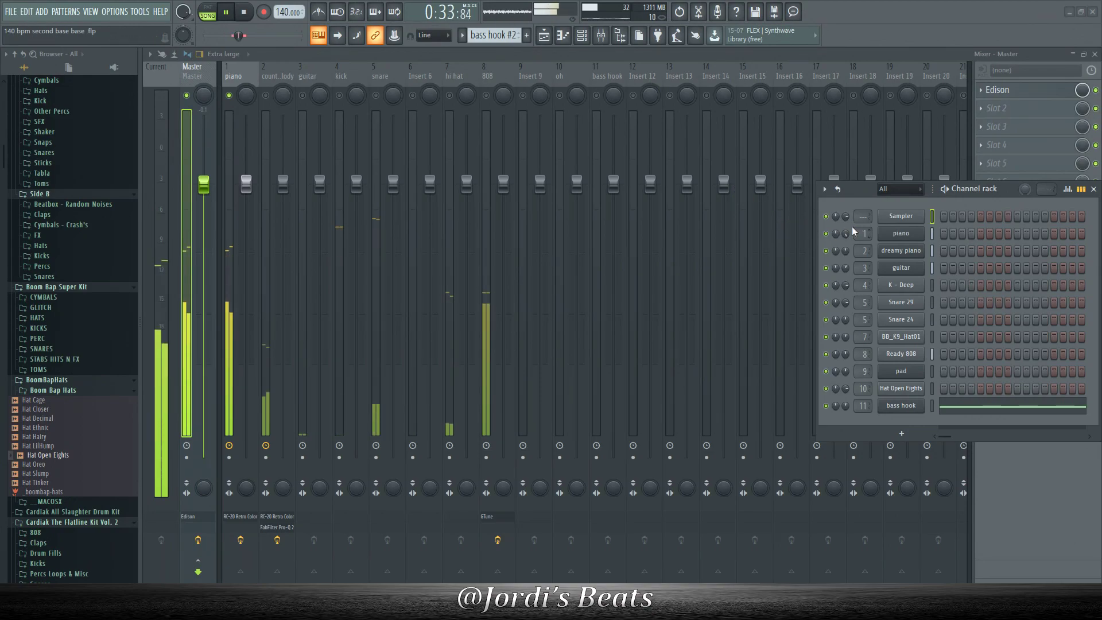
drag(845, 232, 846, 229)
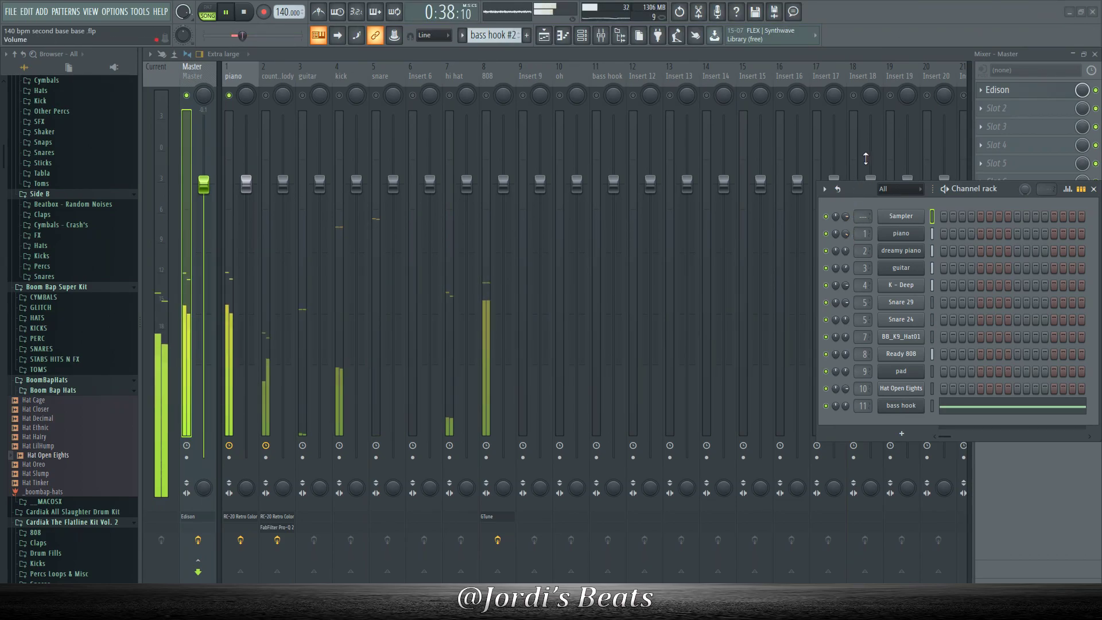
key(space)
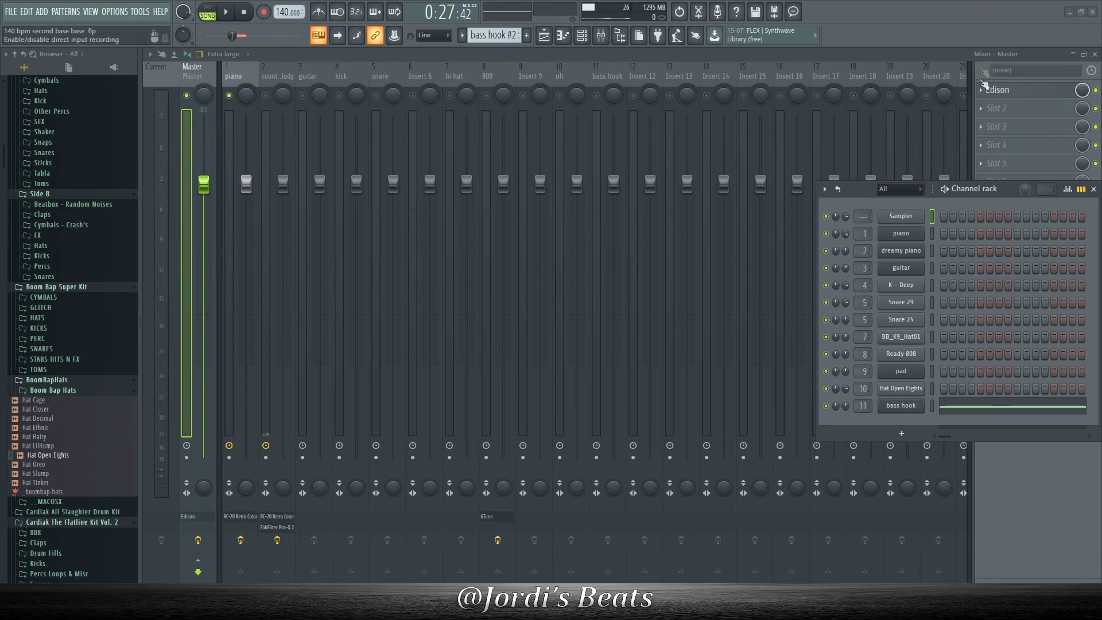
Load FabFilter Pro-C 2 into effect slot 2 of the master track and start playback
click(1001, 116)
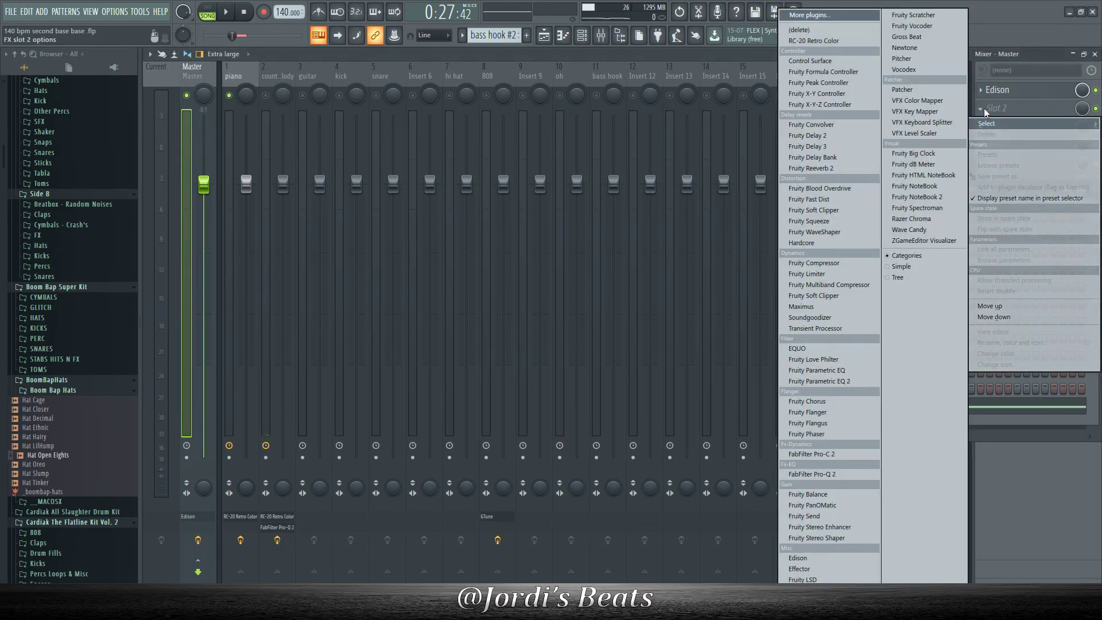
click(838, 453)
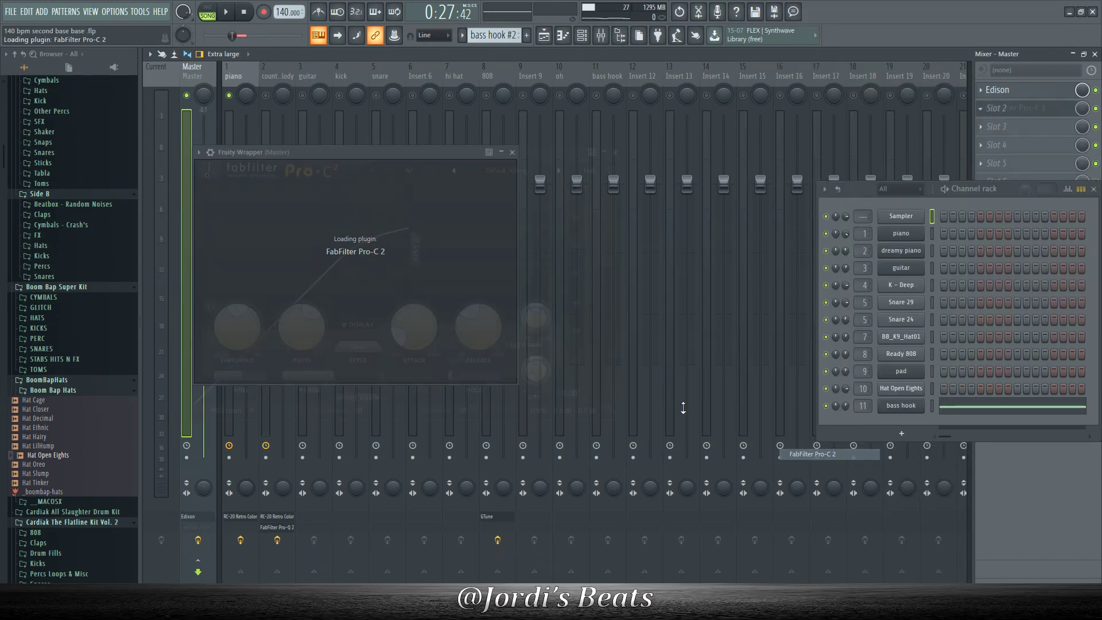
key(space)
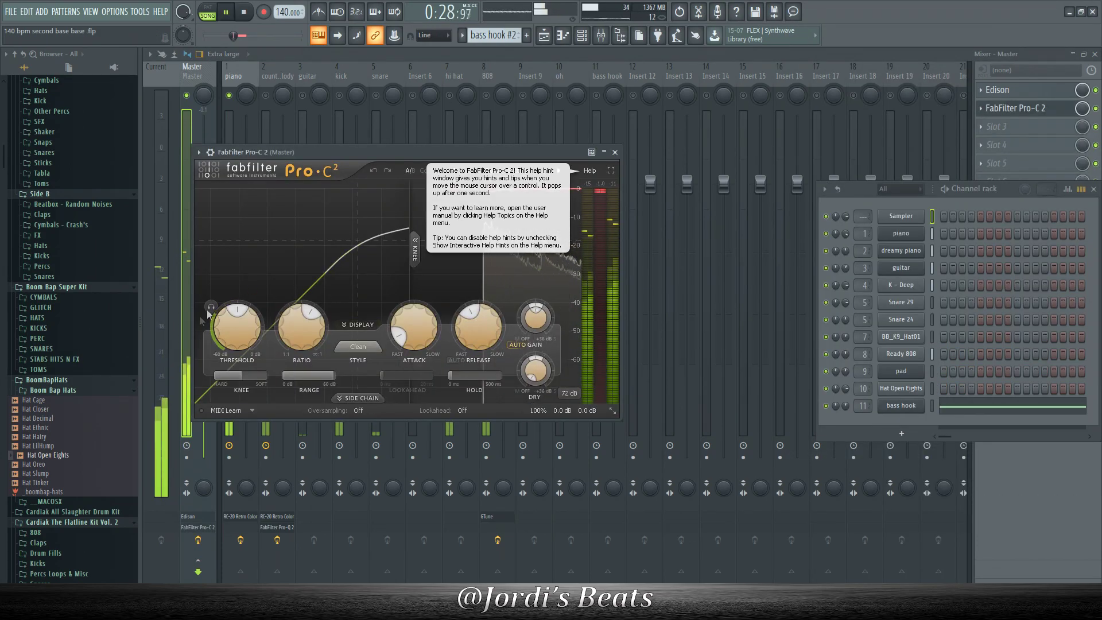
Adjust the compressor's threshold, set its ratio to 3.02:1, keep the Clean style, adjust attack and release, and close the plugin
mouse_move(236, 334)
mouse_down()
mouse_move(236, 364)
mouse_move(243, 319)
mouse_up()
drag(295, 323, 301, 342)
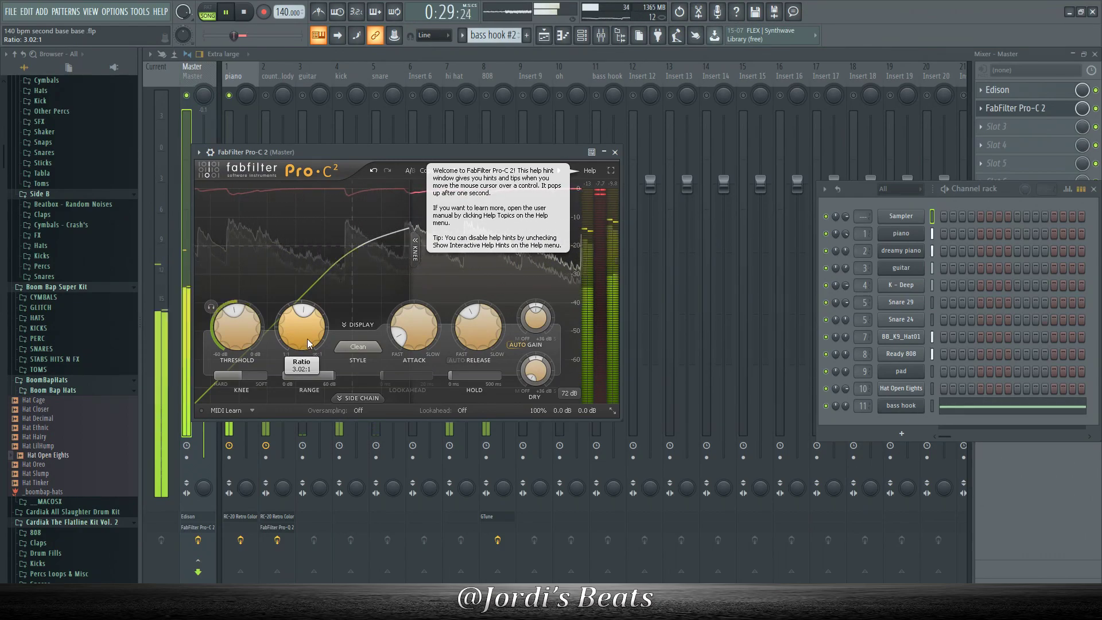
click(350, 347)
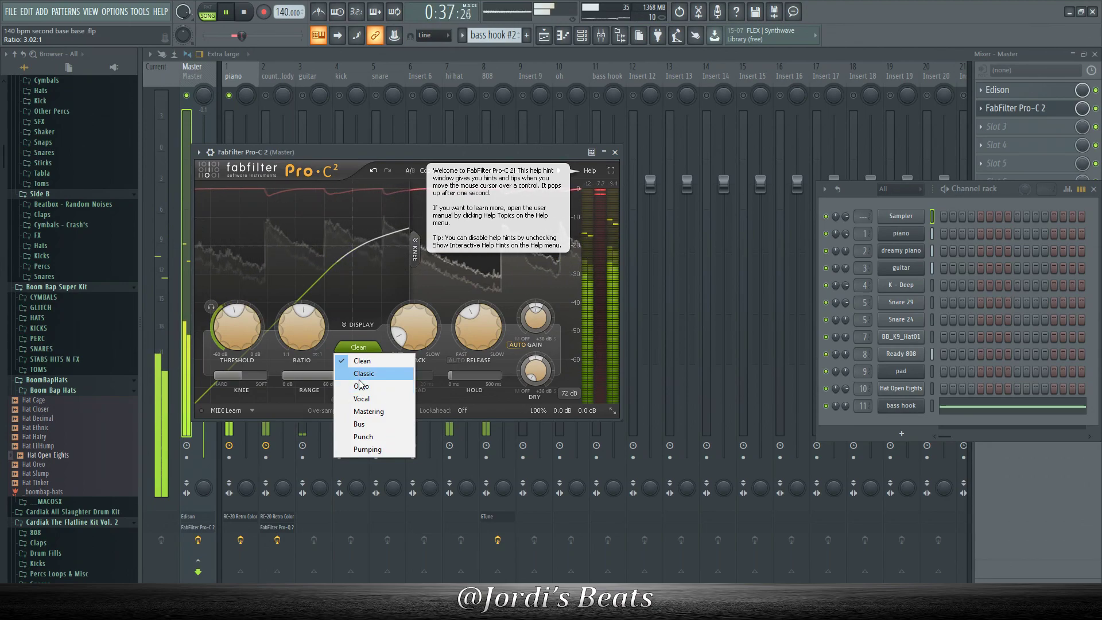
click(357, 365)
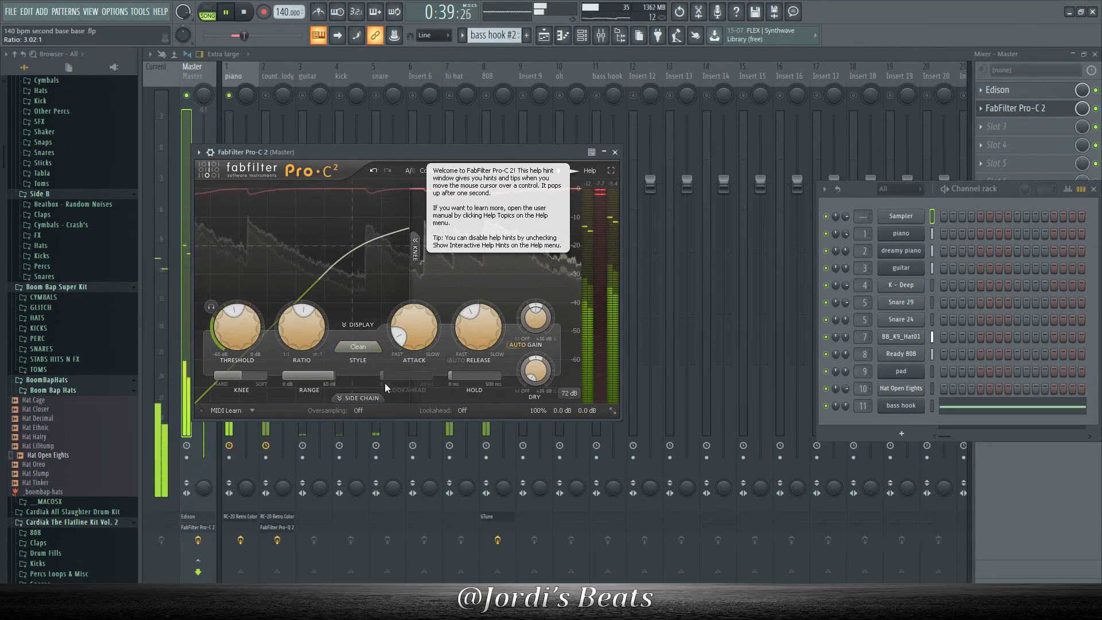
drag(398, 337, 459, 309)
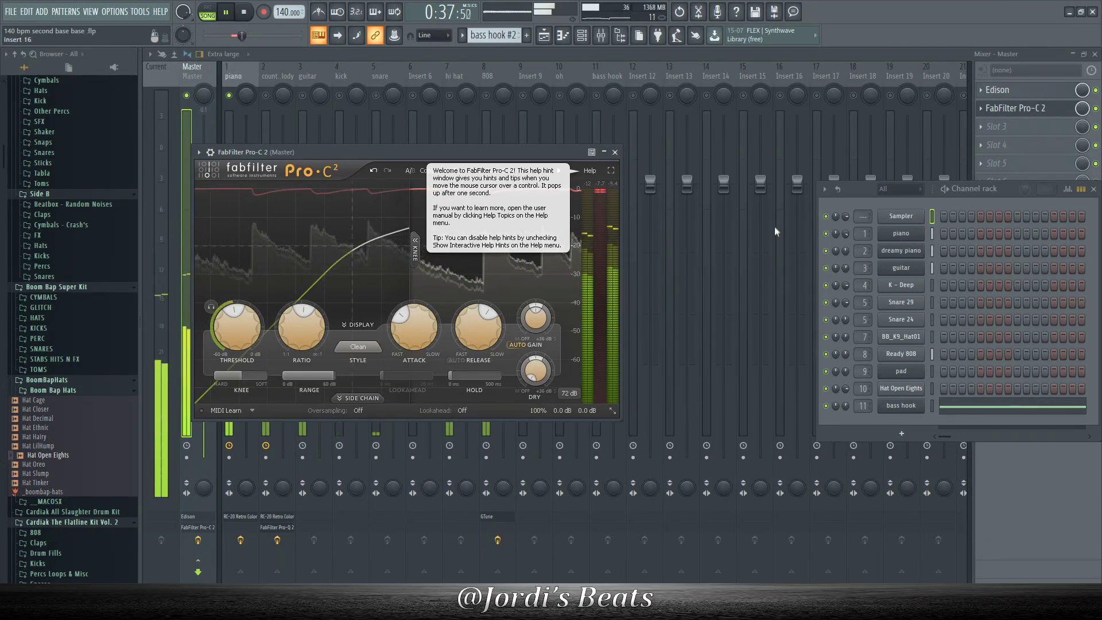
click(615, 152)
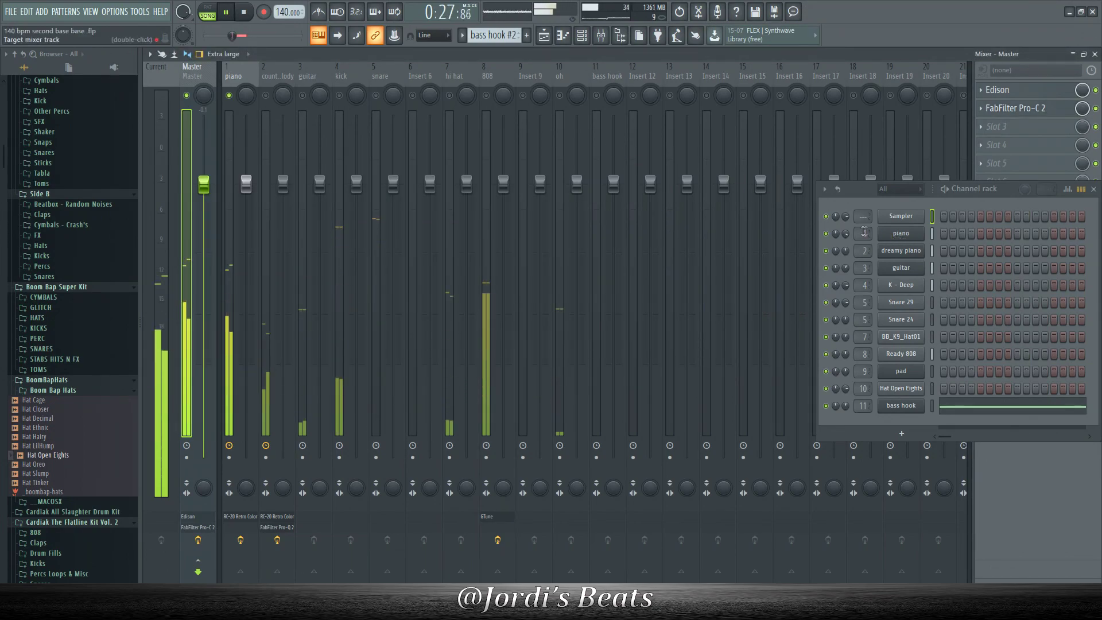
Fine-tune the piano channel's volume in the channel rack and close the rack
drag(844, 235, 845, 239)
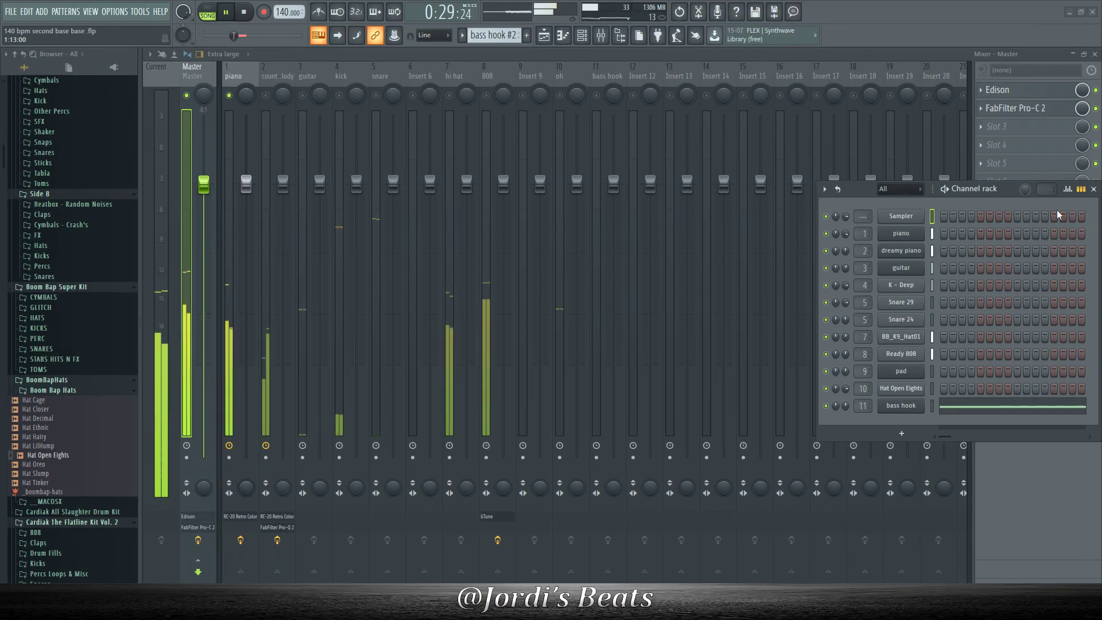
drag(1019, 191, 796, 177)
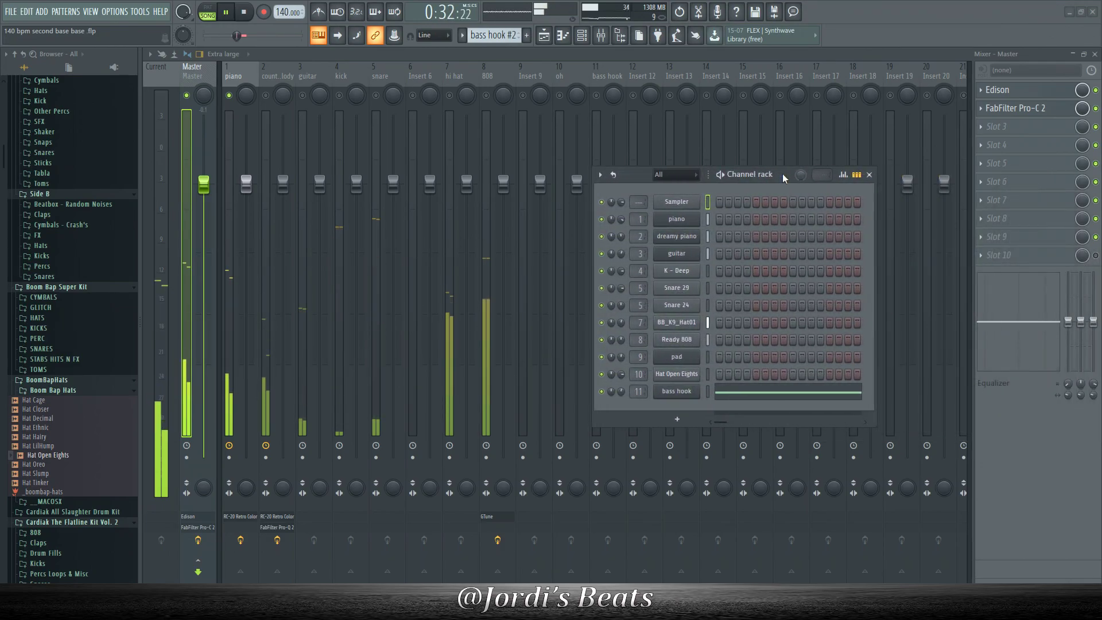
click(869, 174)
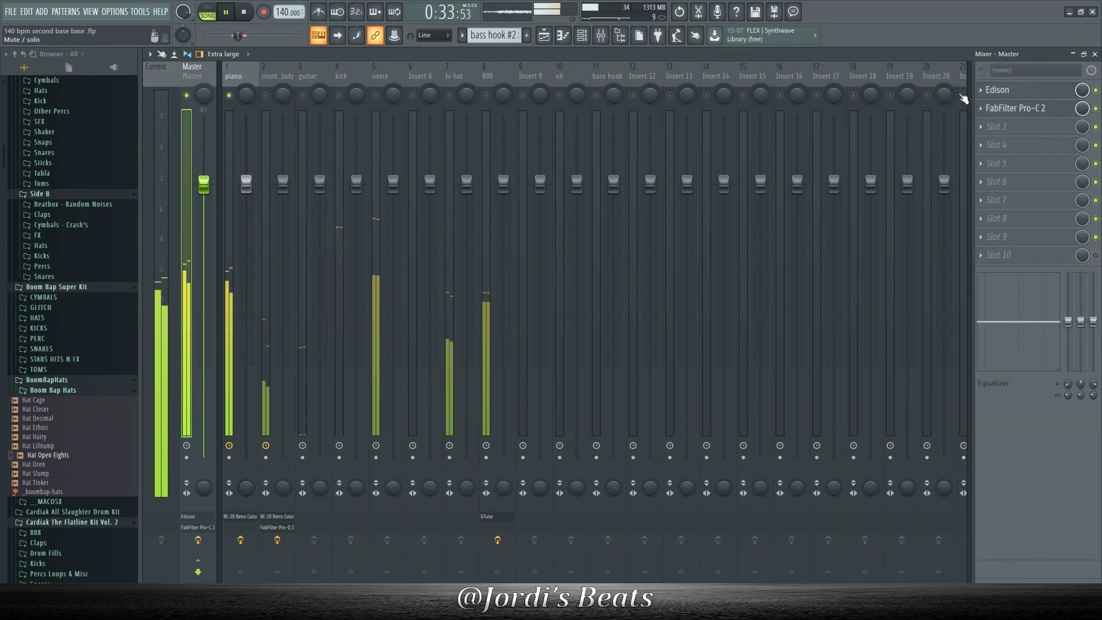
Copy FabFilter Pro-C 2 with its settings from the master track to slot 2 of the piano track and close its window
click(980, 108)
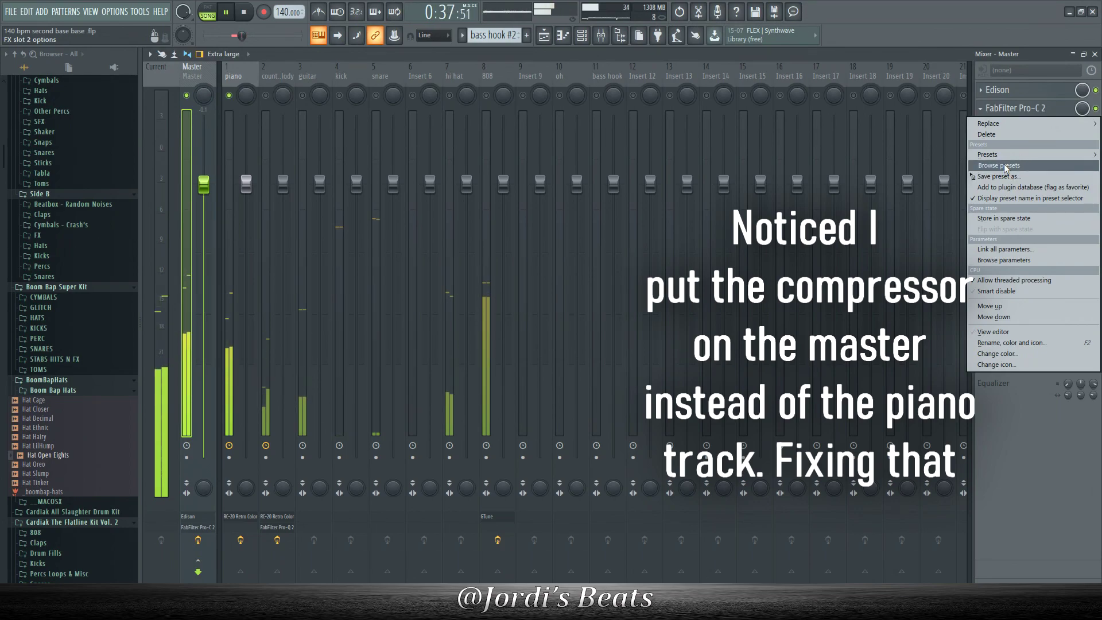
drag(1005, 176, 236, 68)
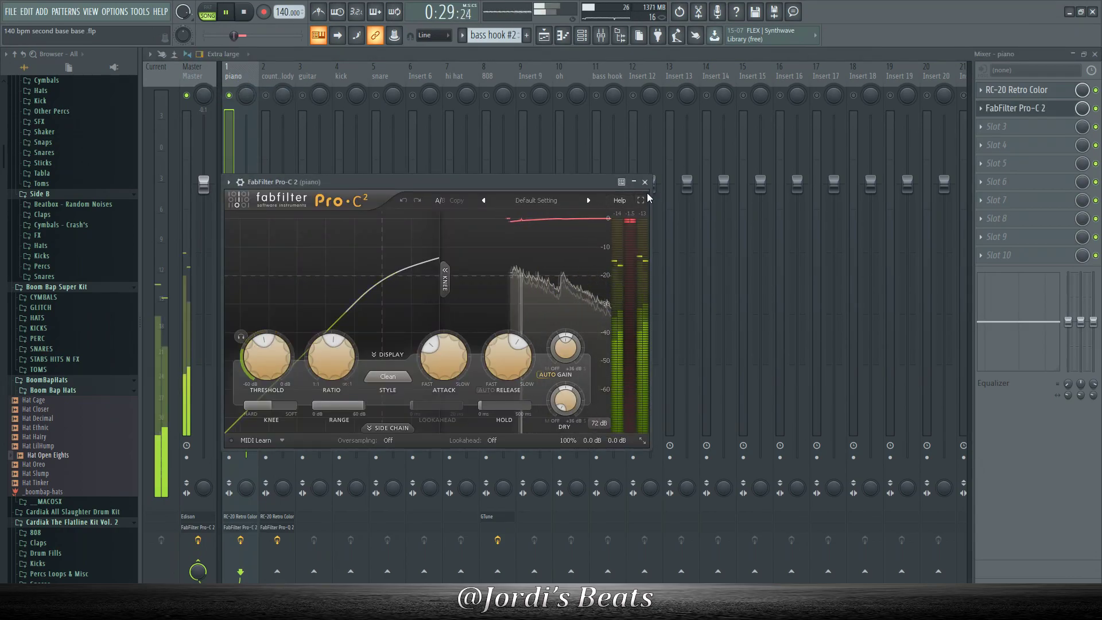
click(645, 182)
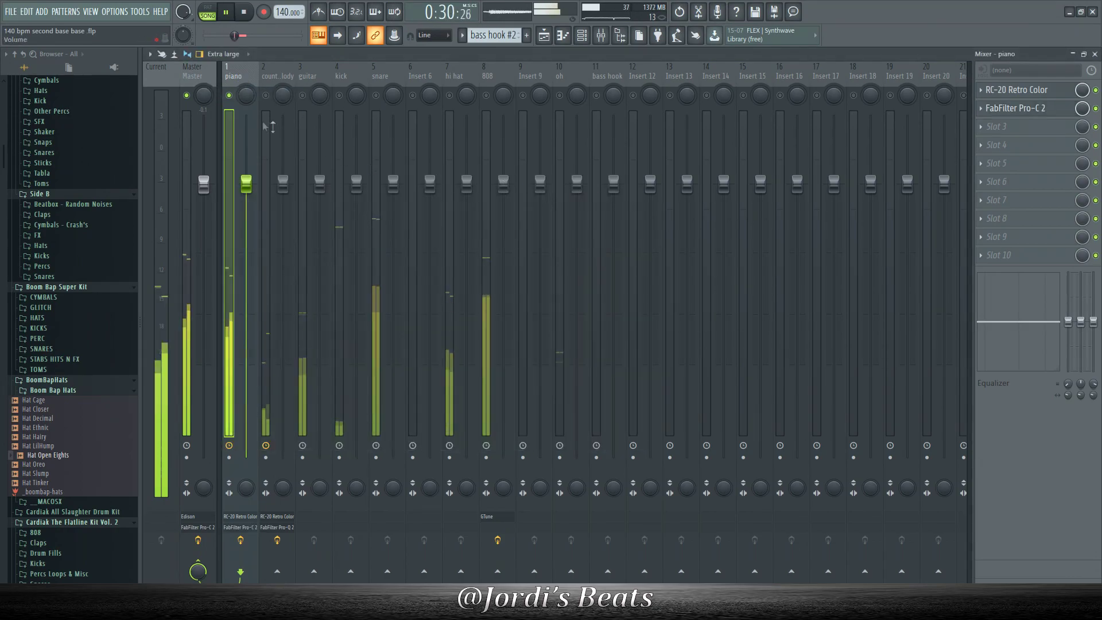
Delete FabFilter Pro-C 2 from the master track, reselect the piano track and stop playback
click(187, 69)
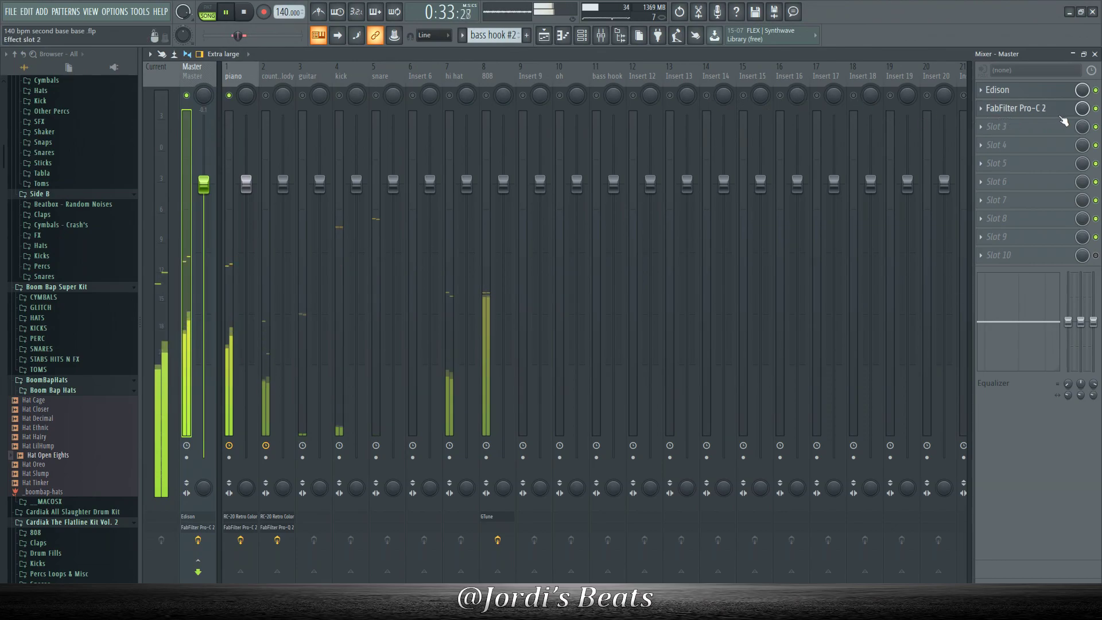
right_click(1013, 110)
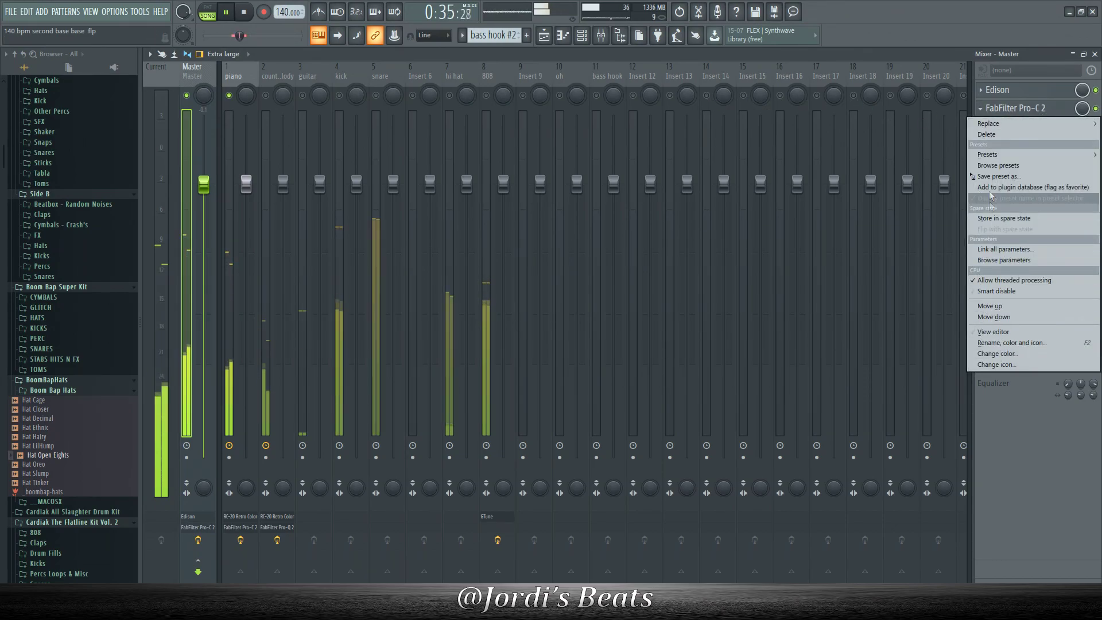
click(987, 134)
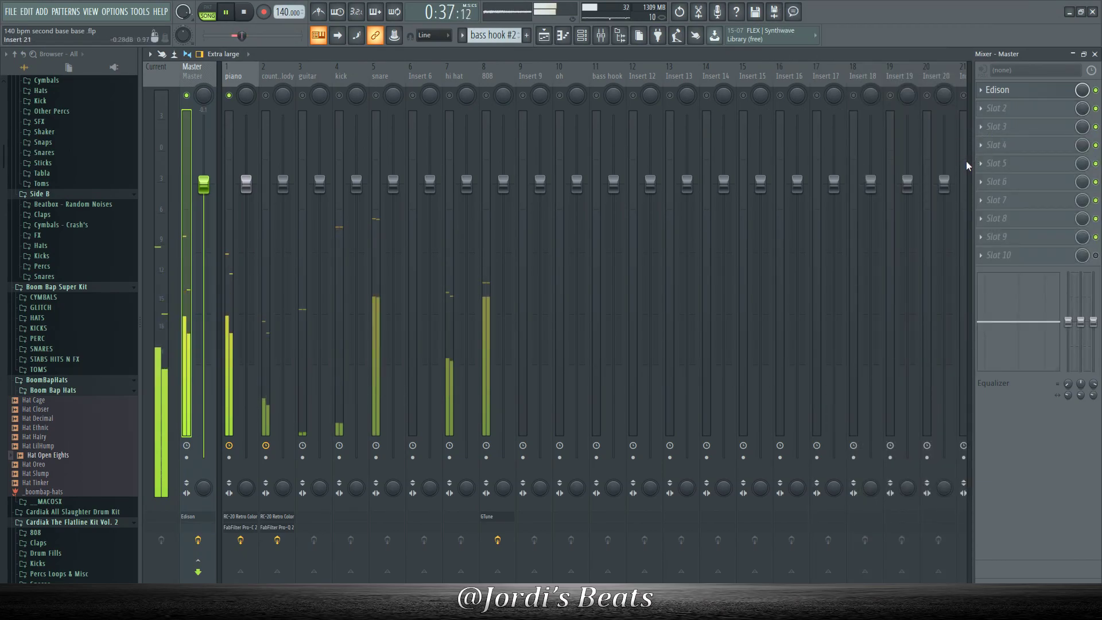
click(253, 109)
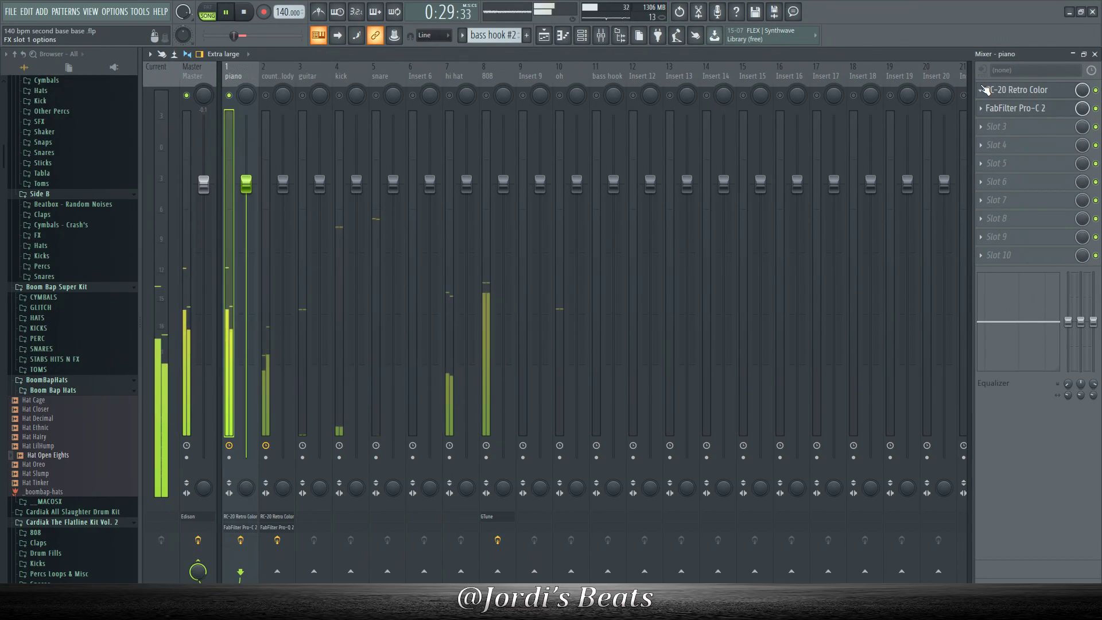
key(space)
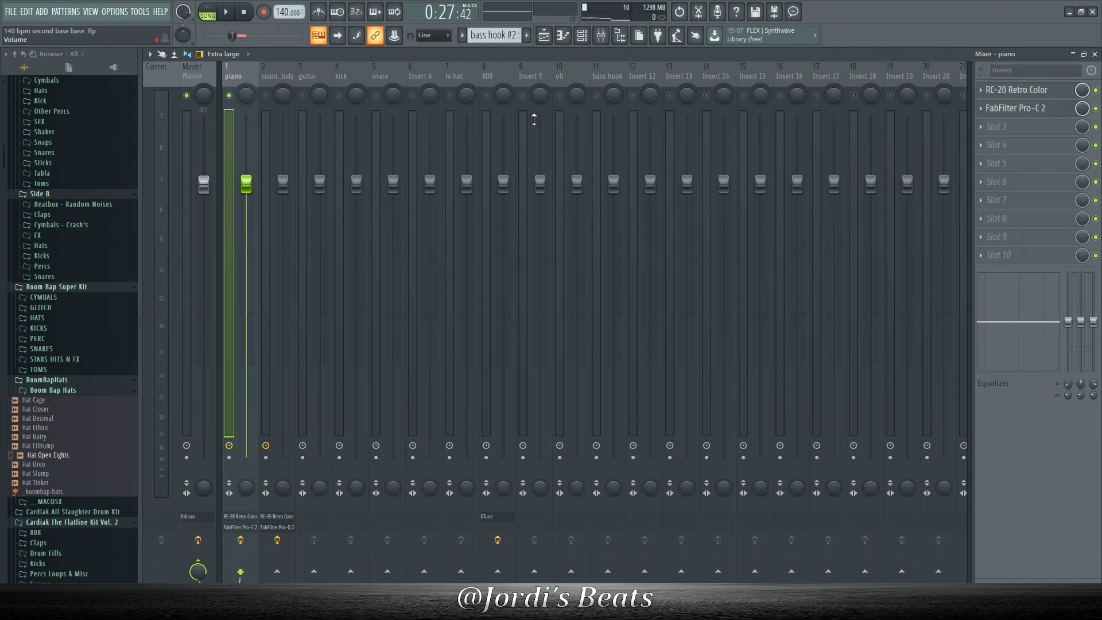
Restart playback with the counter melody track soloed, switch to the counter pattern and raise the dreamy piano channel's volume
key(space)
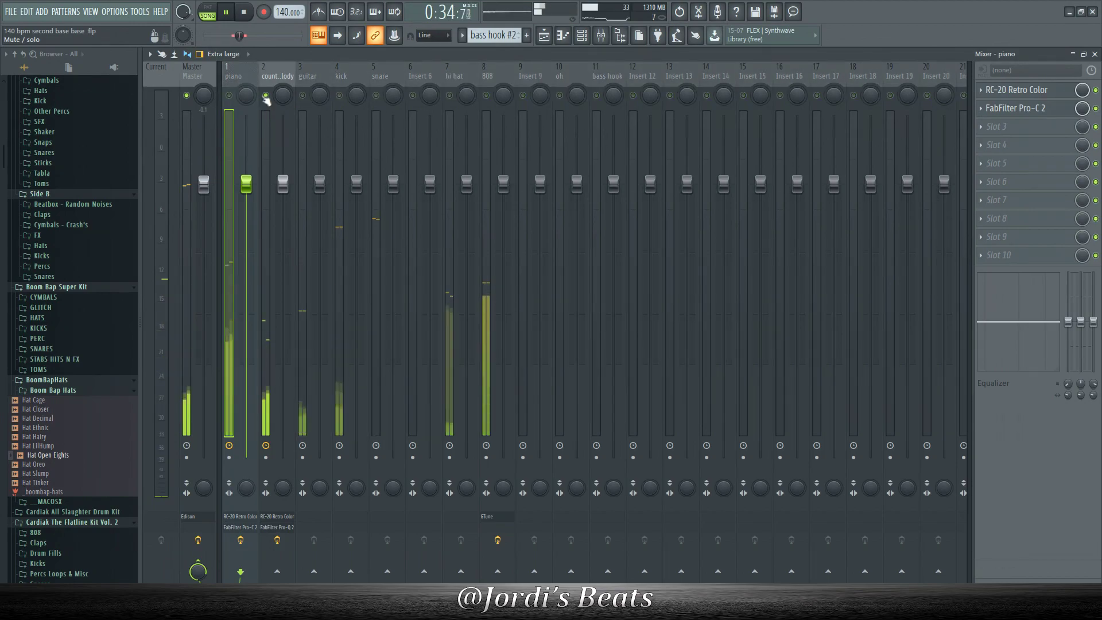
click(581, 35)
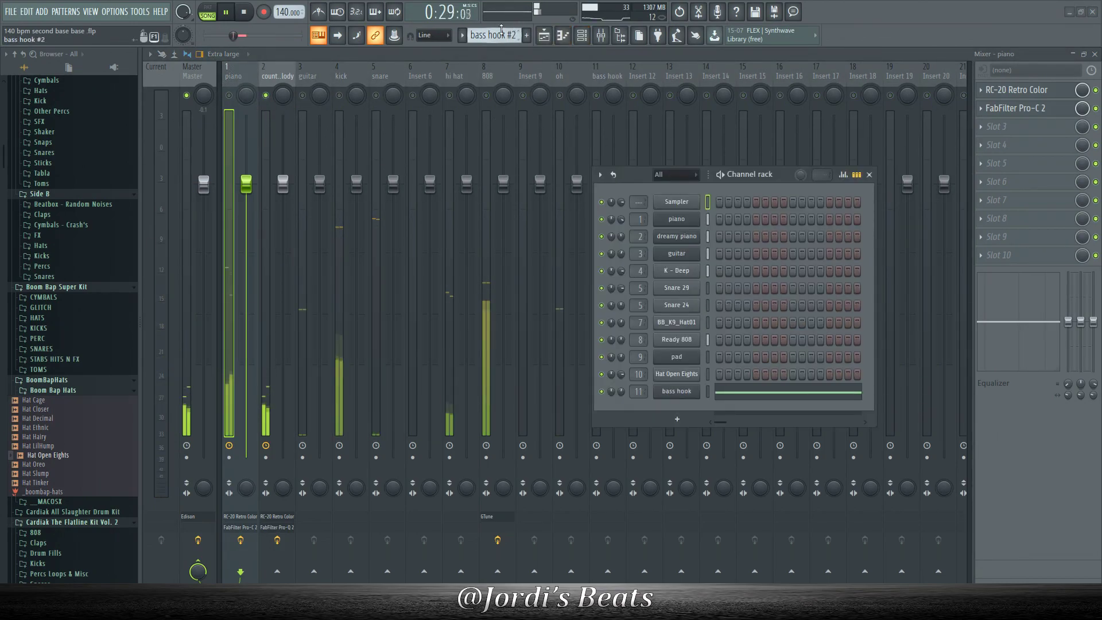
scroll(501, 30, down, 3)
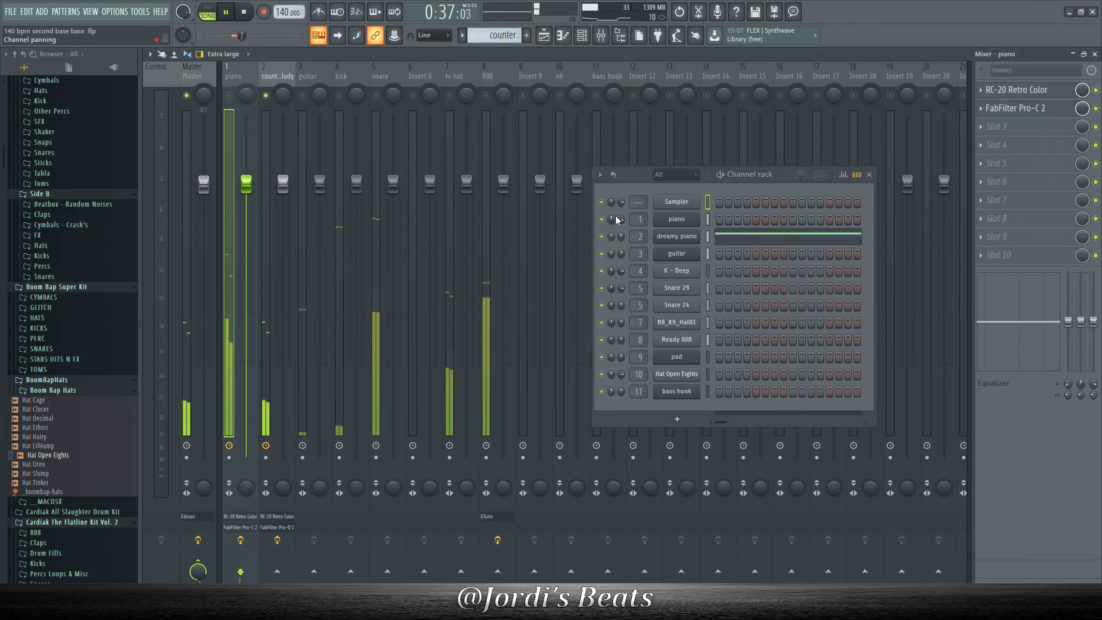
click(276, 86)
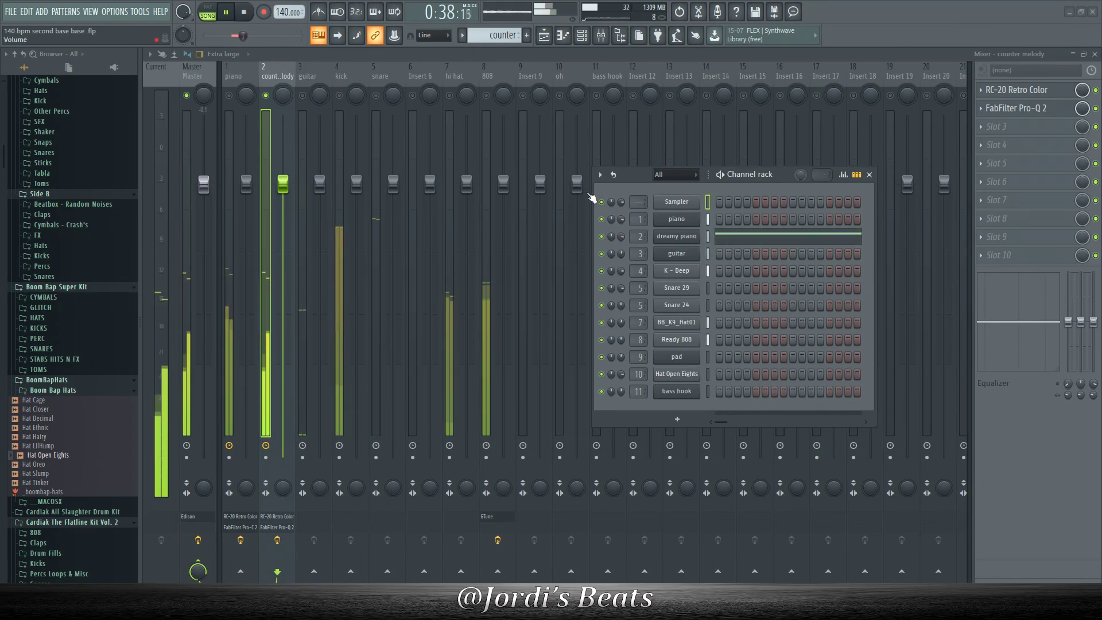
Unsolo the counter melody, solo the guitar track and raise its level, setting its mixer fader to about 0.1 dB
right_click(266, 95)
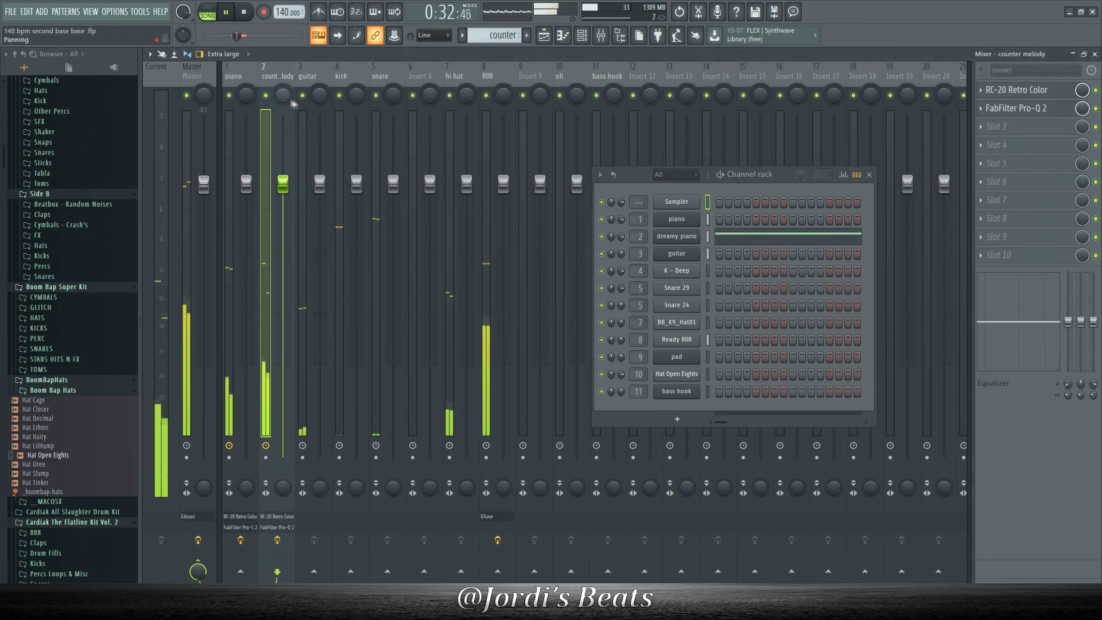
right_click(302, 95)
click(309, 108)
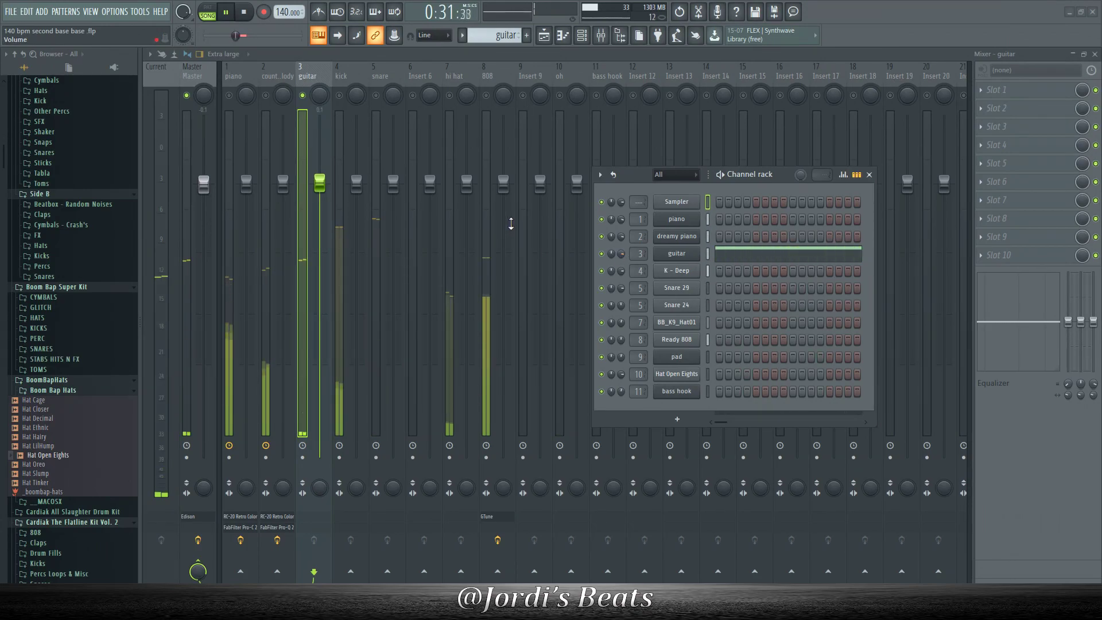
Adjust the Ready 808 channel's volume with the 808 track soloed and close the channel rack
click(619, 340)
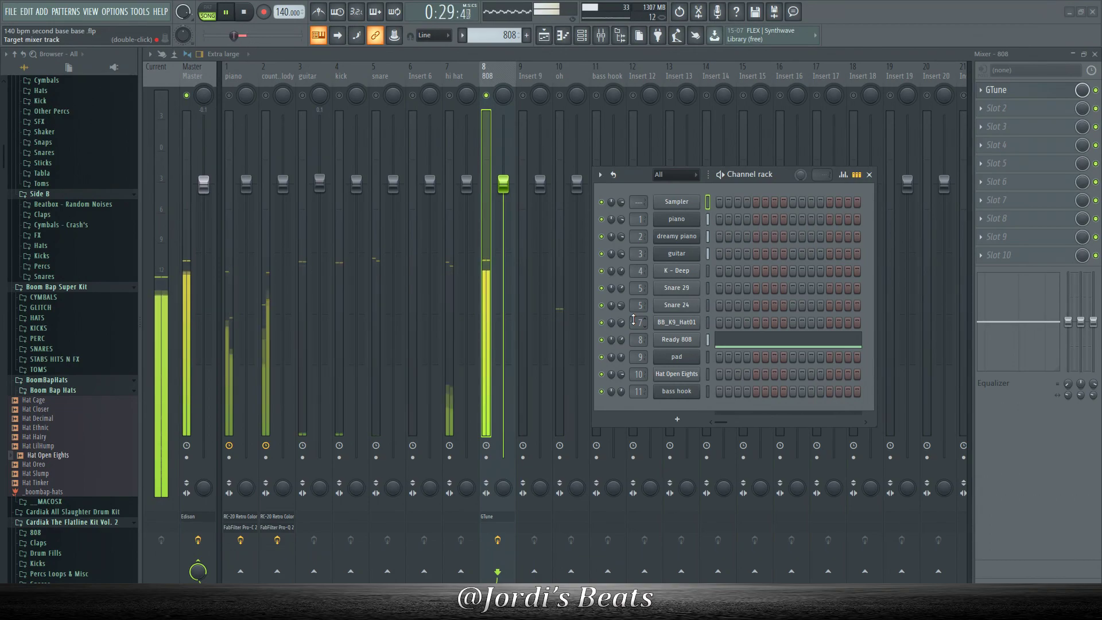
click(868, 175)
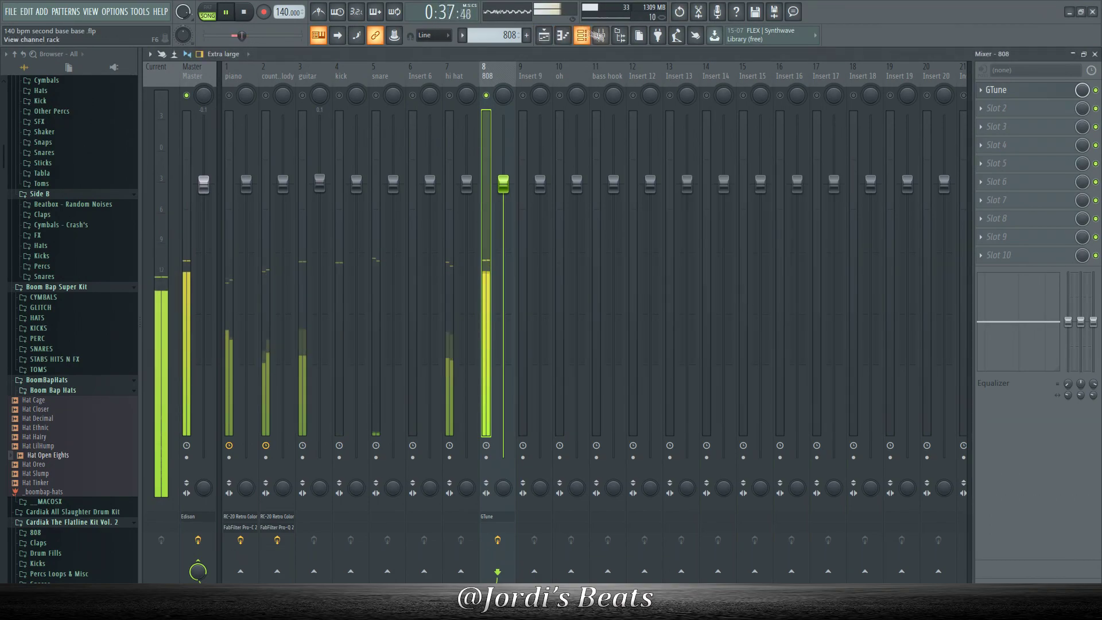
Open pattern 808 #2 in the Ready 808 piano roll, correct its off-key notes and return to the mixer
click(563, 35)
click(399, 54)
click(412, 163)
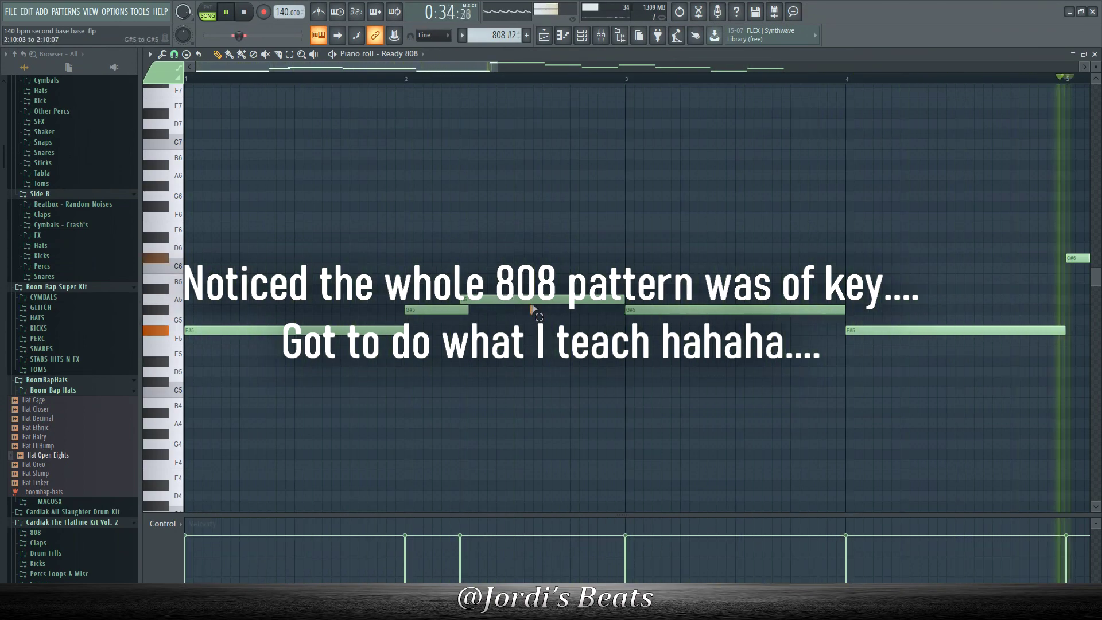
click(533, 300)
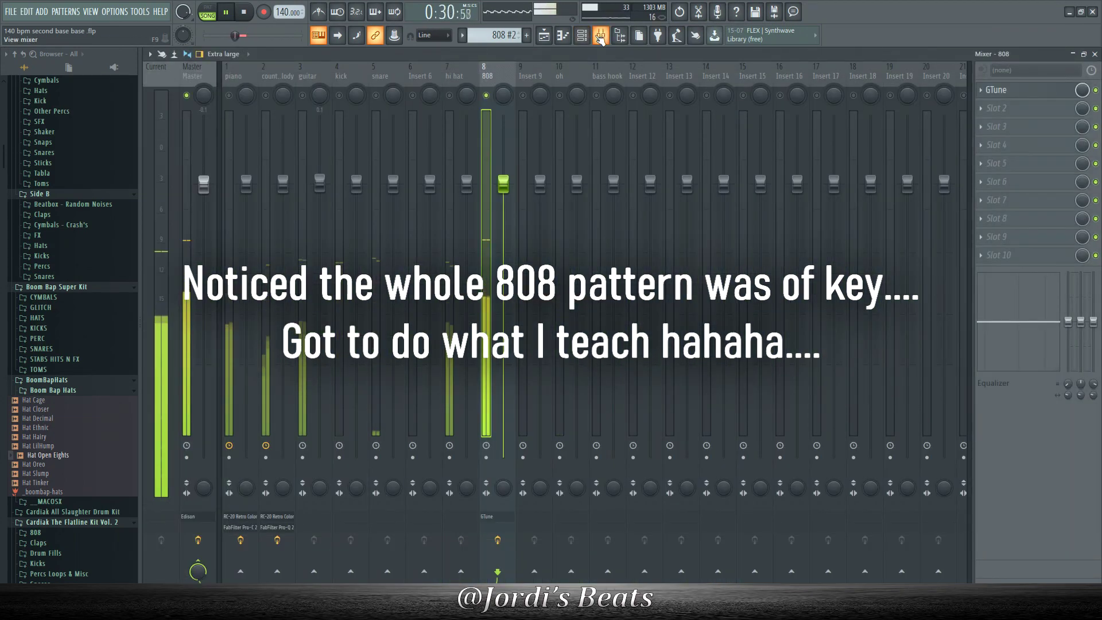
key(F7)
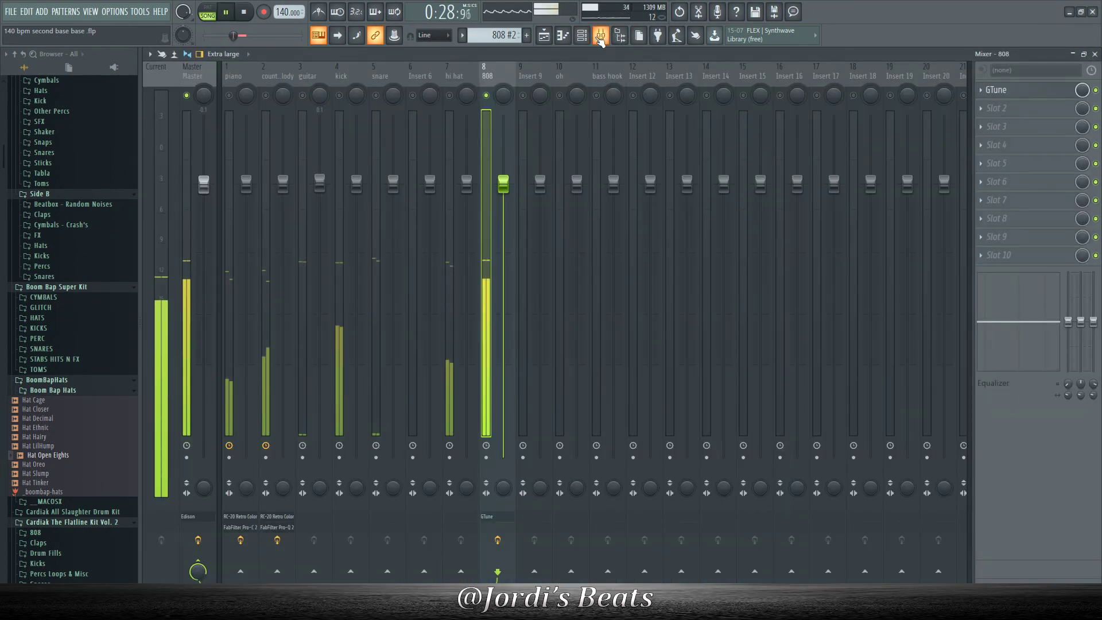
Stop playback, remove GTune from the 808 track, and resume playback with all tracks unsoloed
key(space)
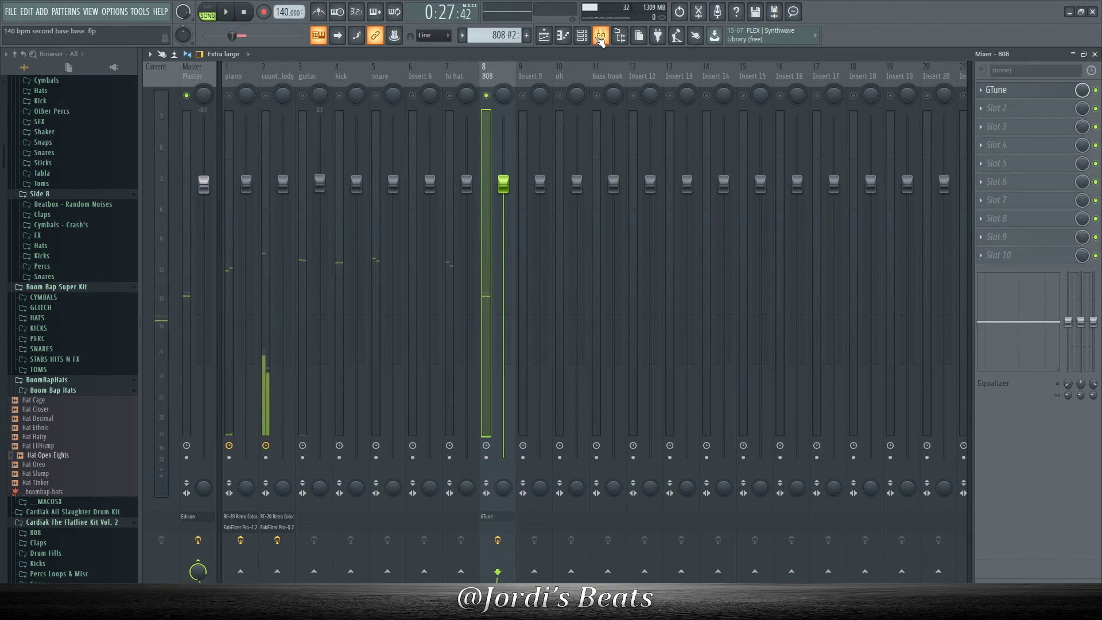
click(995, 92)
click(887, 5)
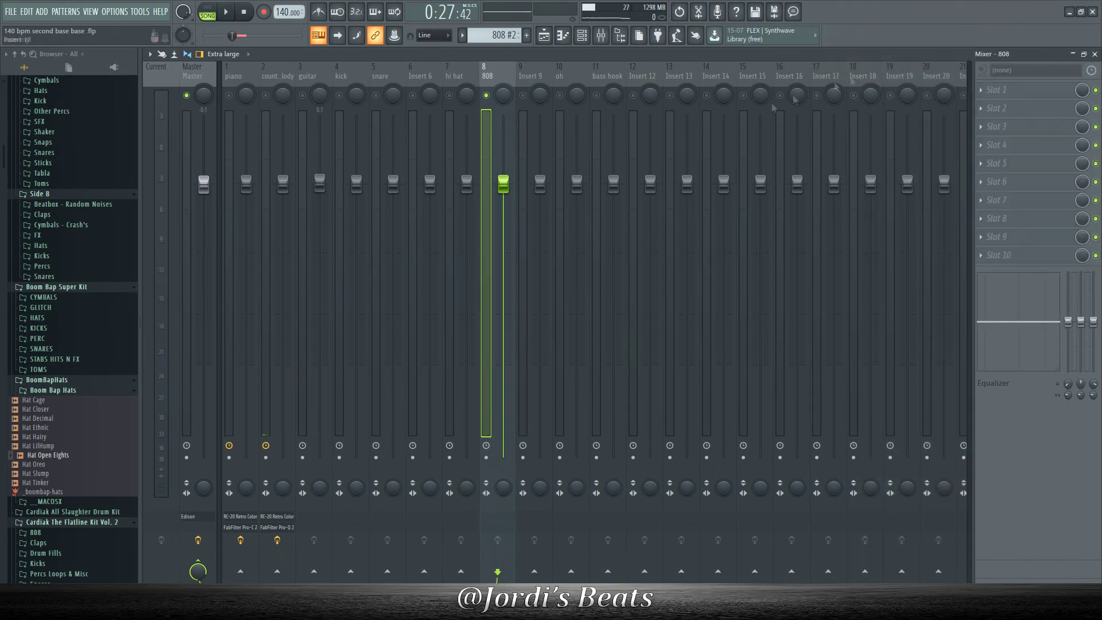
key(space)
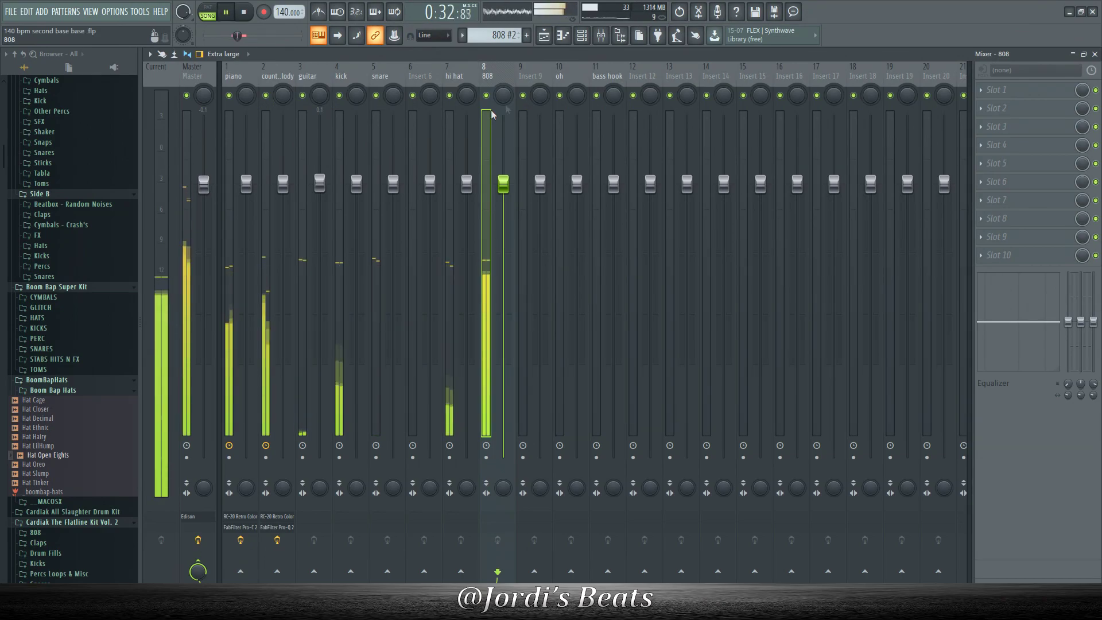
Solo the open hat track with its pattern shown, raise its mixer fader to about 2.0 dB, unsolo it and stop playback
click(568, 66)
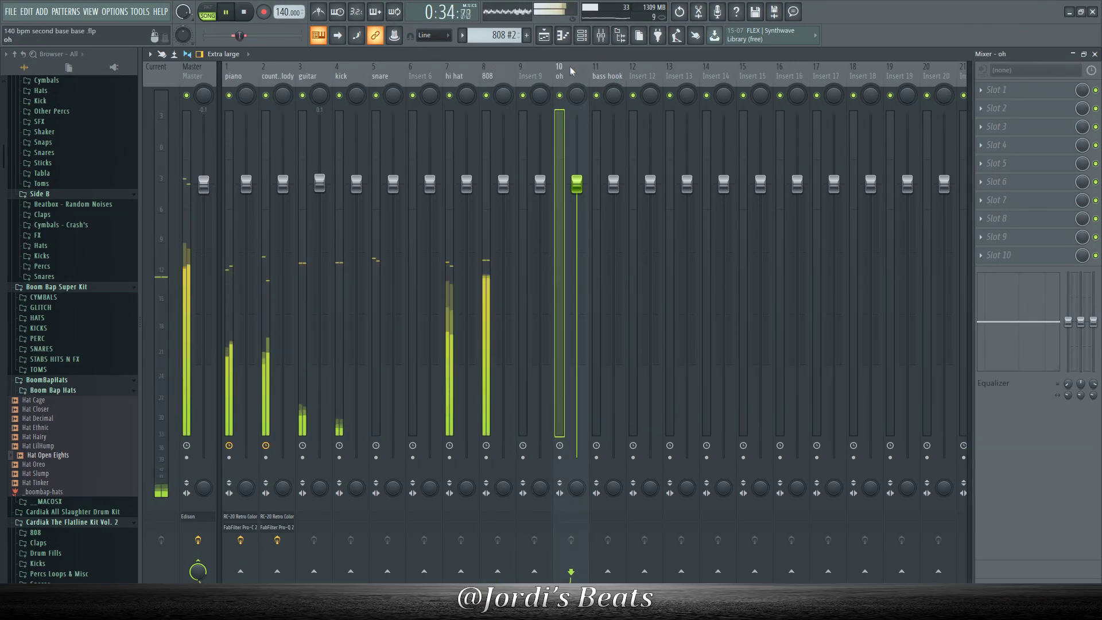
click(582, 35)
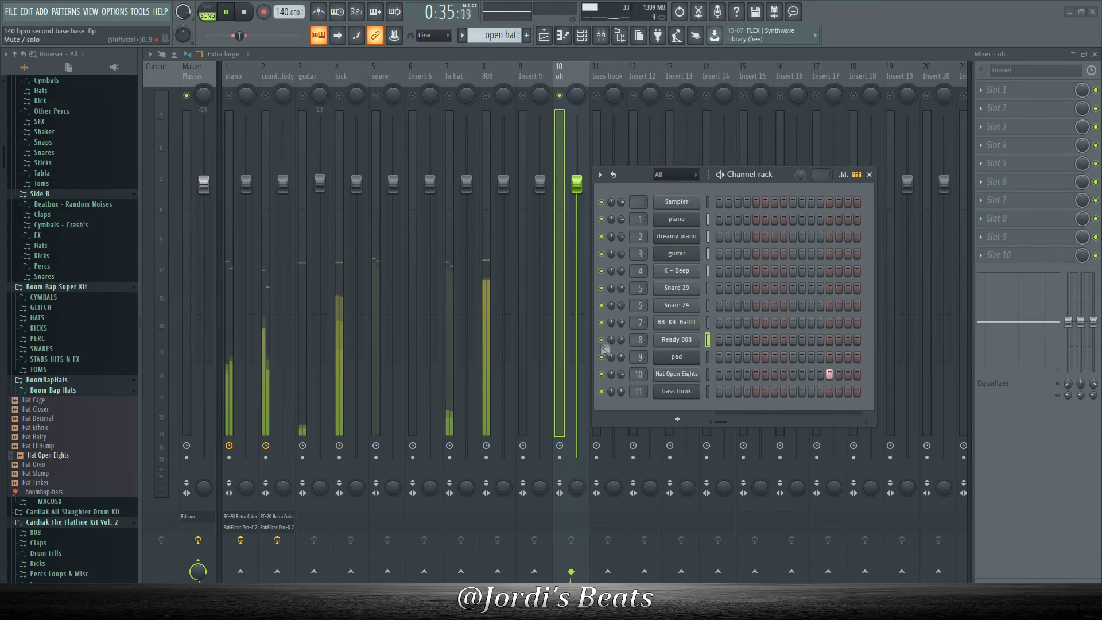
drag(642, 174, 682, 174)
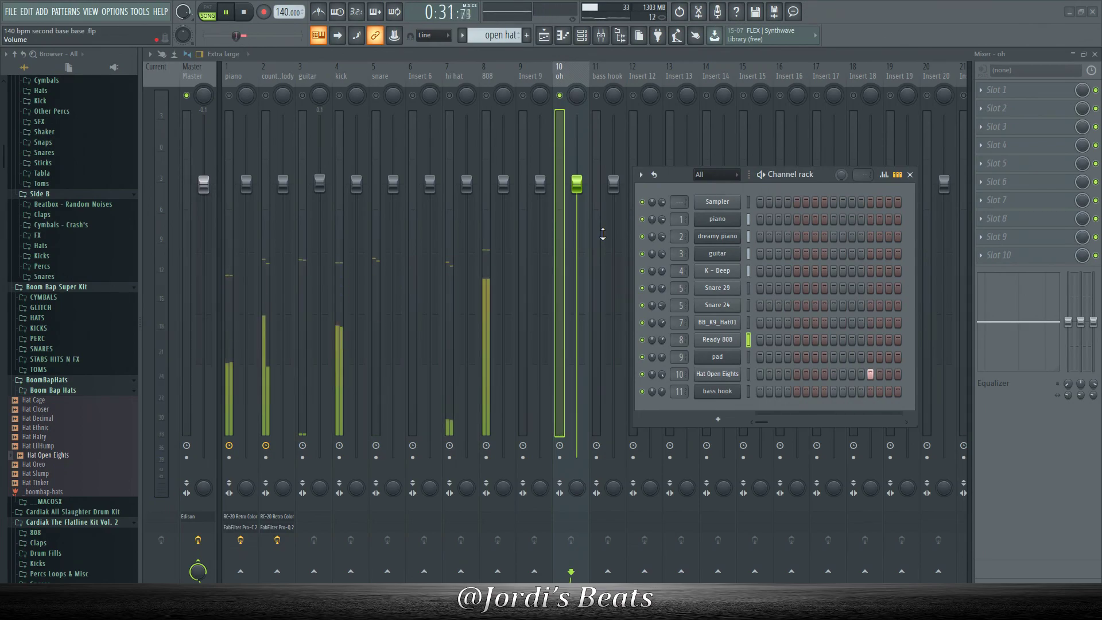
drag(577, 185, 576, 161)
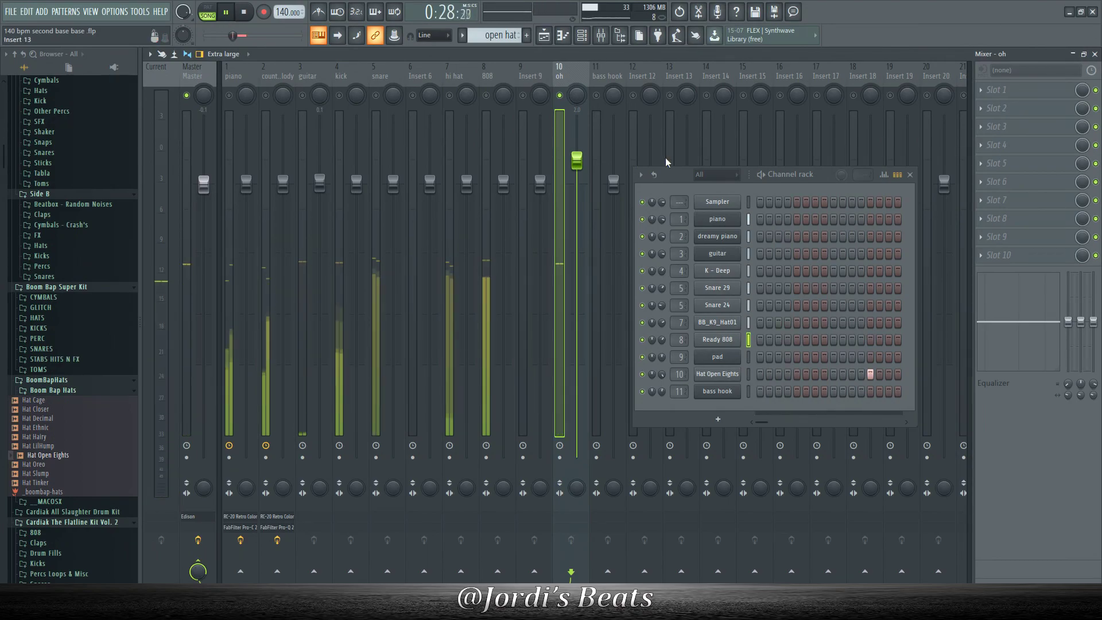
key(space)
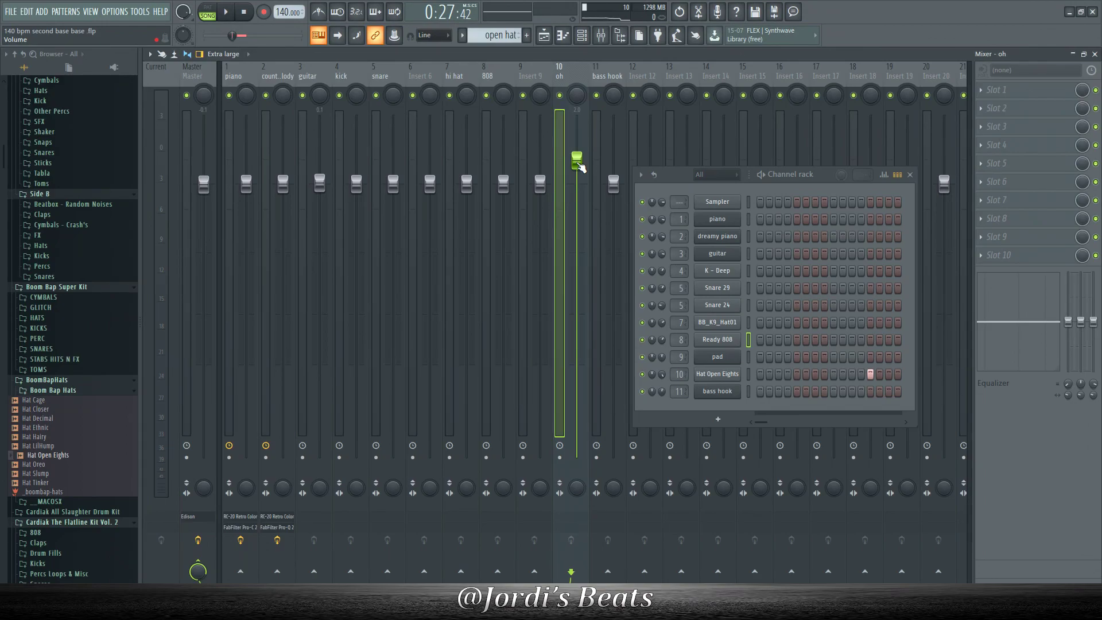
Play the full mix with the Current track selected to monitor its level, stop playback and close the channel rack
key(space)
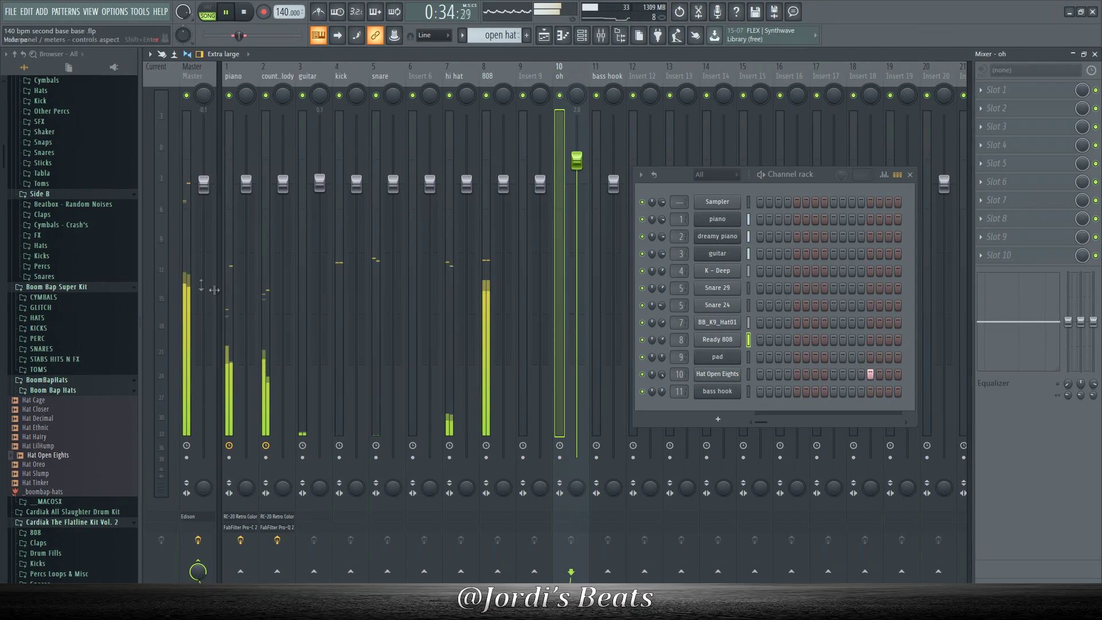
click(166, 194)
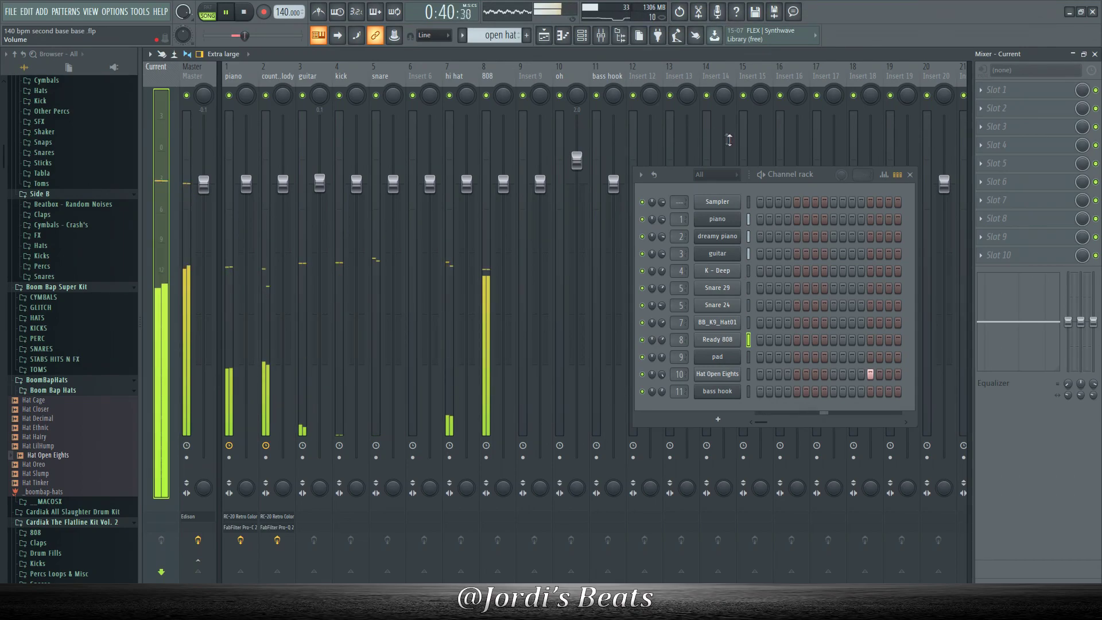
key(space)
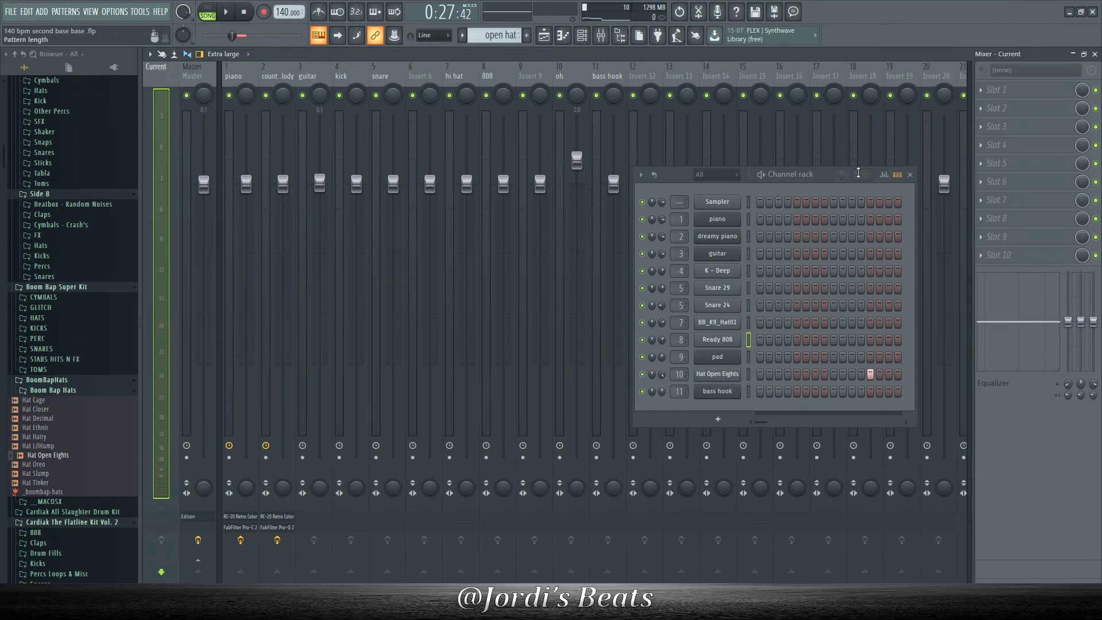
click(909, 174)
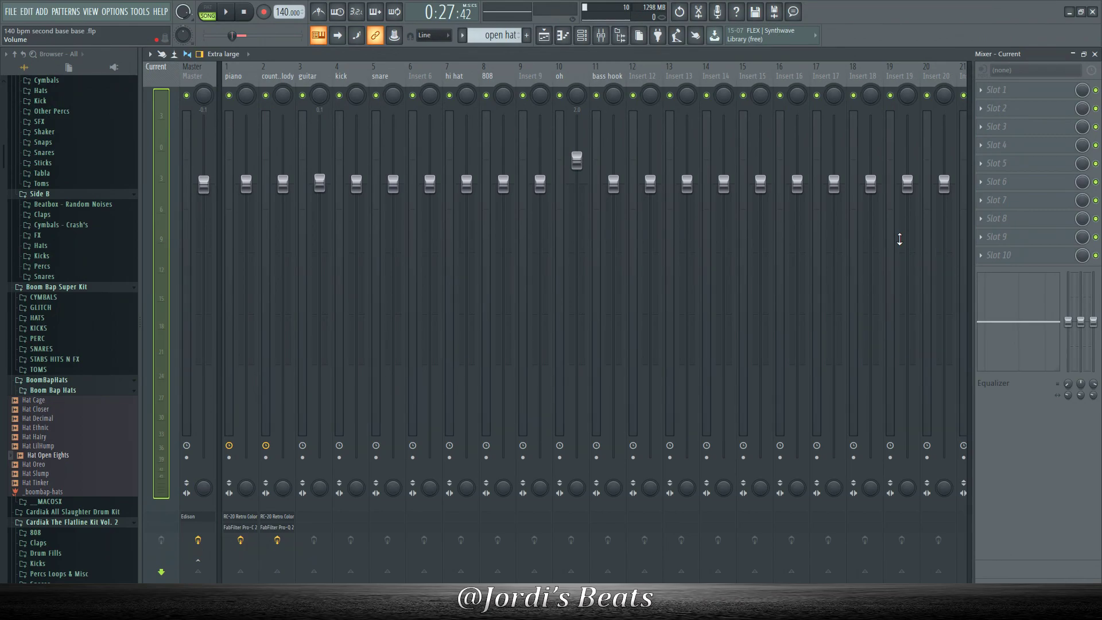
Resume playback and lower the piano fader to about -2.9 dB and the counter melody fader to about -8.3 dB
key(space)
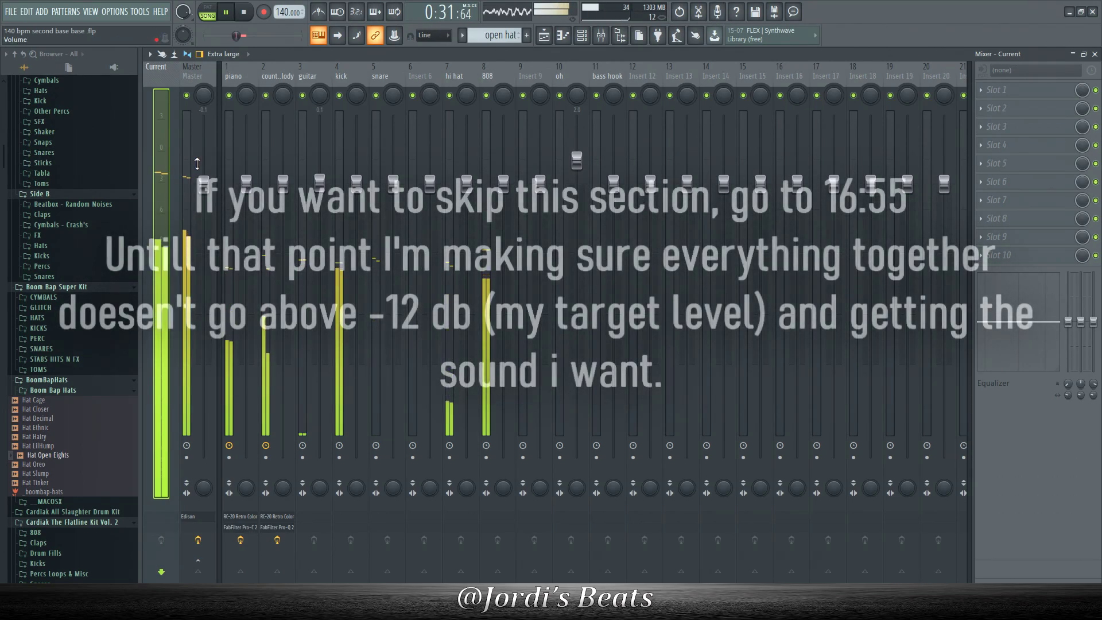
click(246, 183)
drag(246, 183, 255, 222)
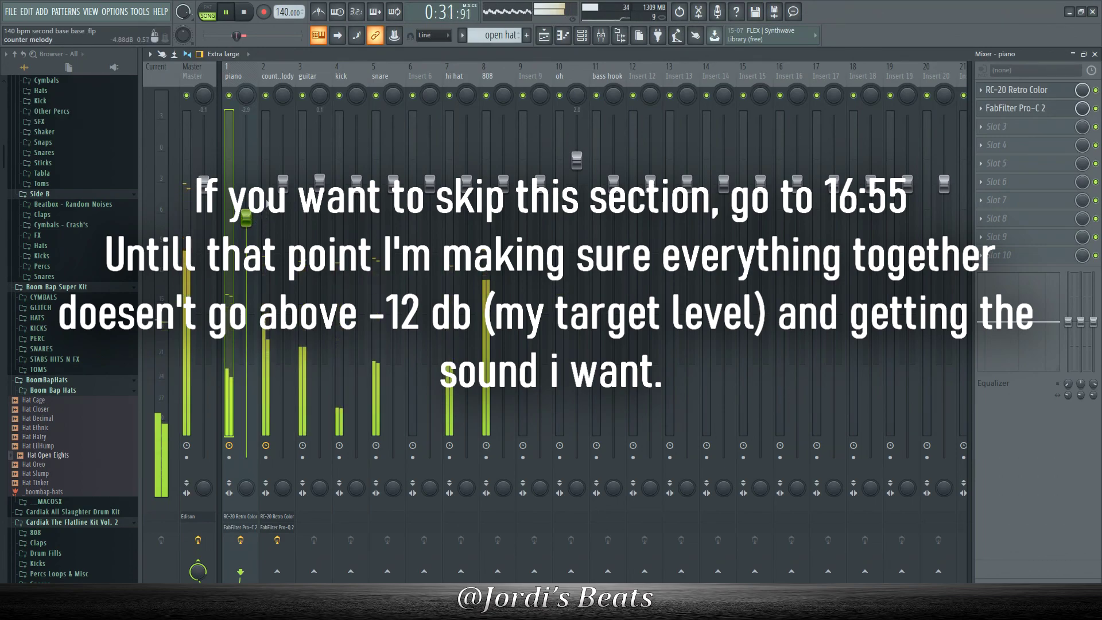
drag(283, 182, 283, 279)
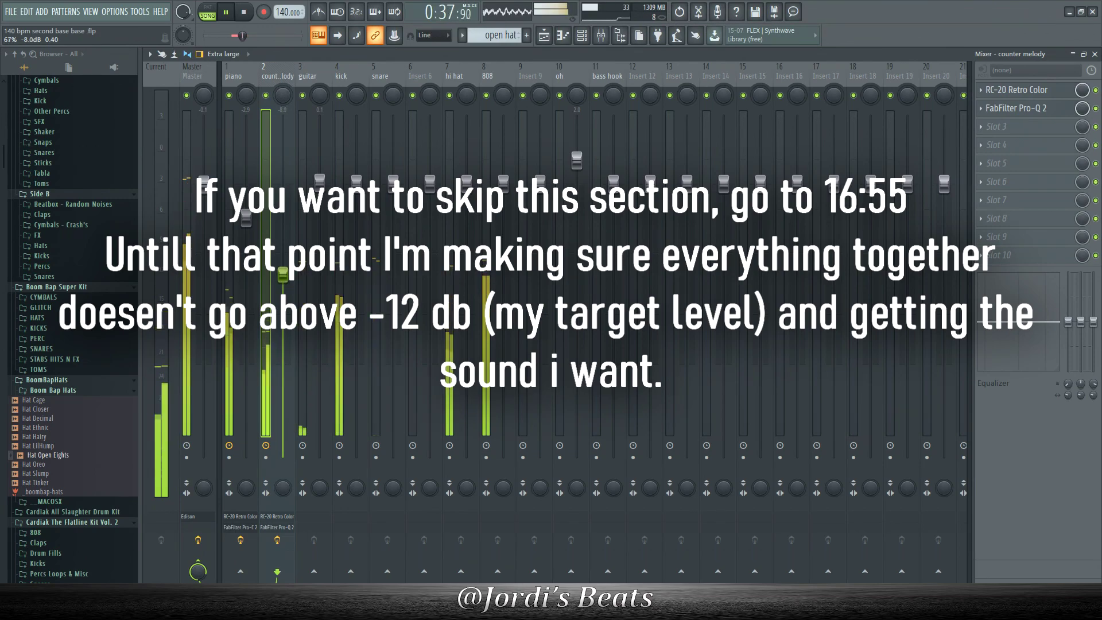
Lower the guitar fader to about -11.2 dB and the counter melody fader to about -9.0 dB
drag(320, 182, 320, 251)
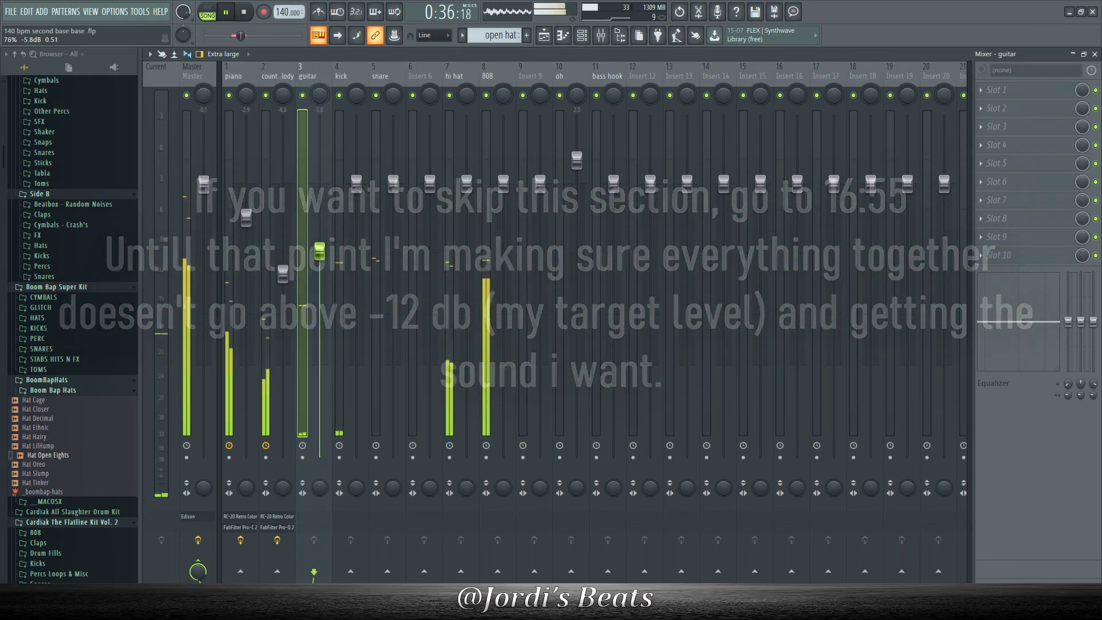
drag(319, 251, 320, 273)
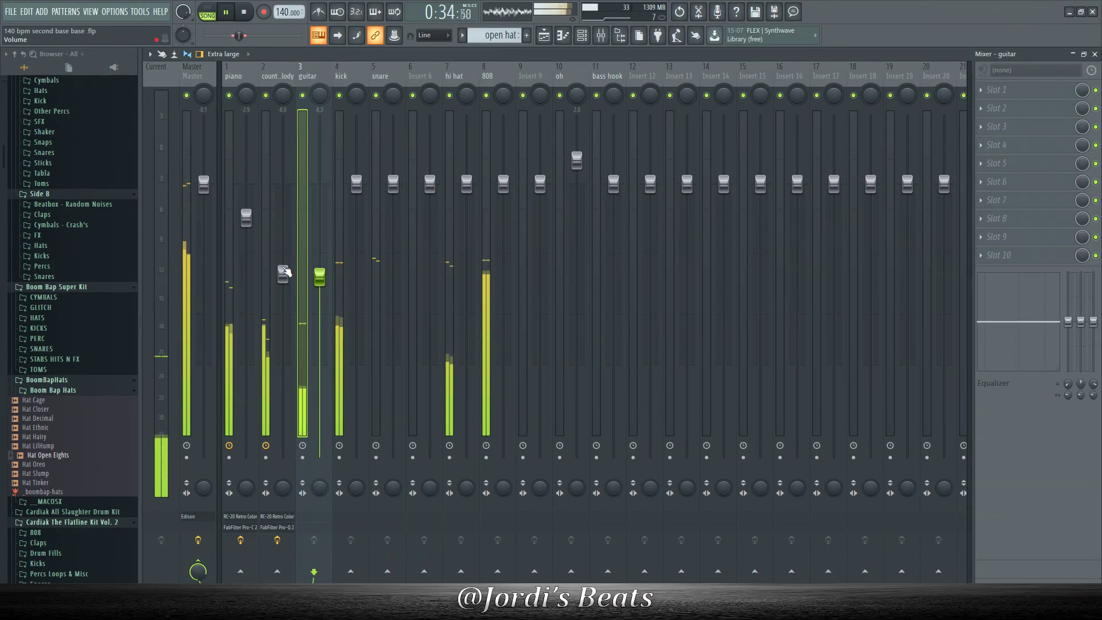
click(283, 274)
drag(284, 275, 319, 306)
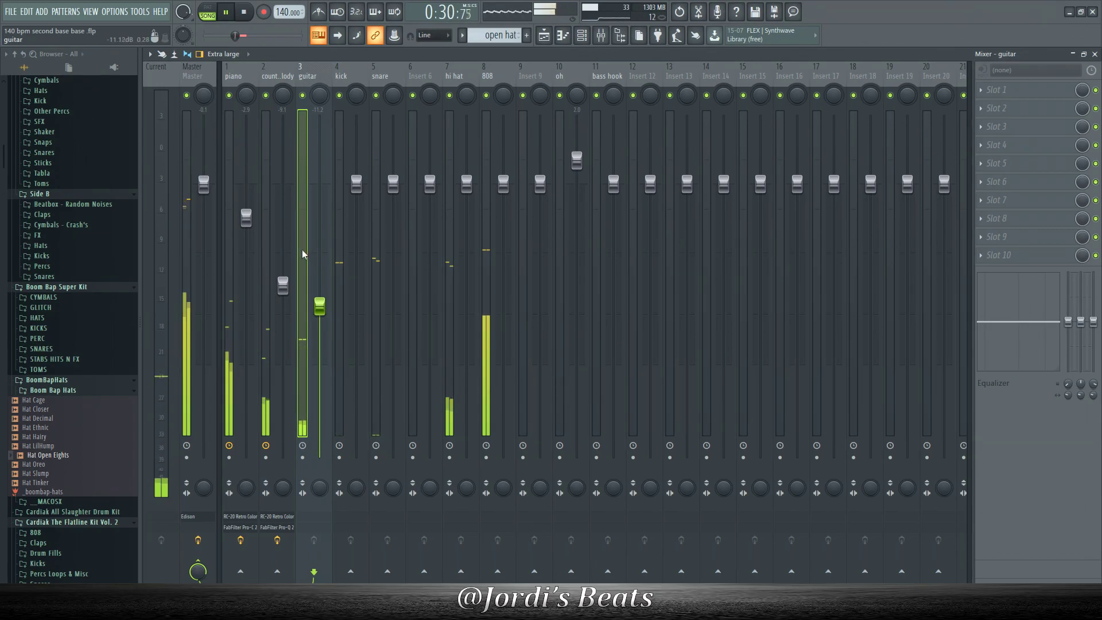
click(283, 286)
drag(283, 285, 283, 284)
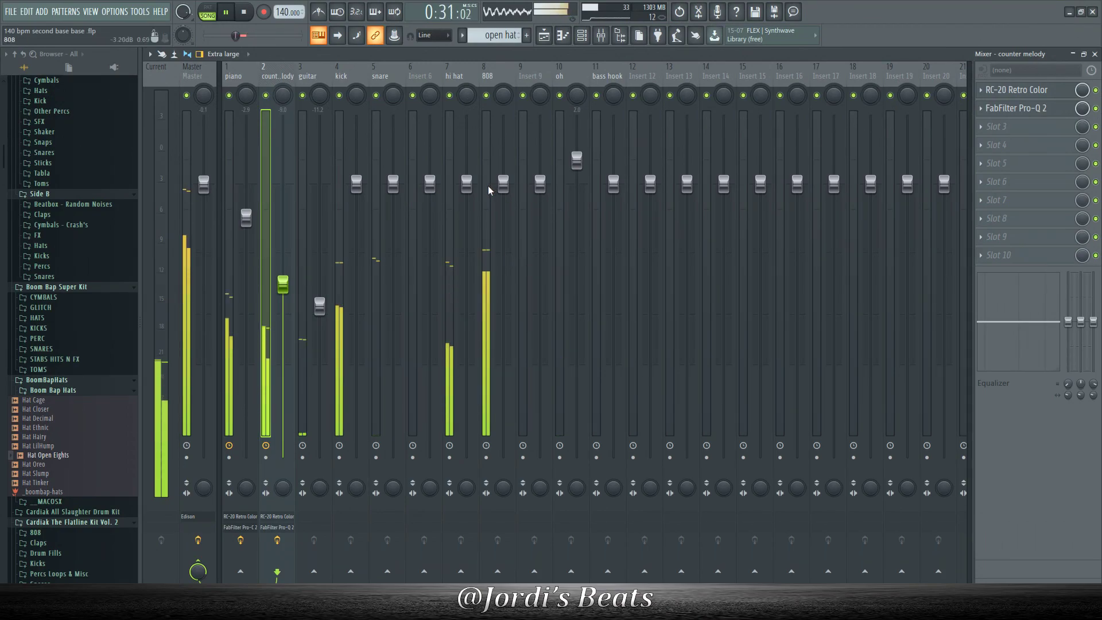
Lower the hi hat fader to about -3.0 dB, 808 to -3.5 dB, Insert 9 to -0.6 dB and open hat to -6.0 dB
drag(466, 183, 466, 218)
drag(502, 185, 503, 224)
drag(540, 185, 540, 191)
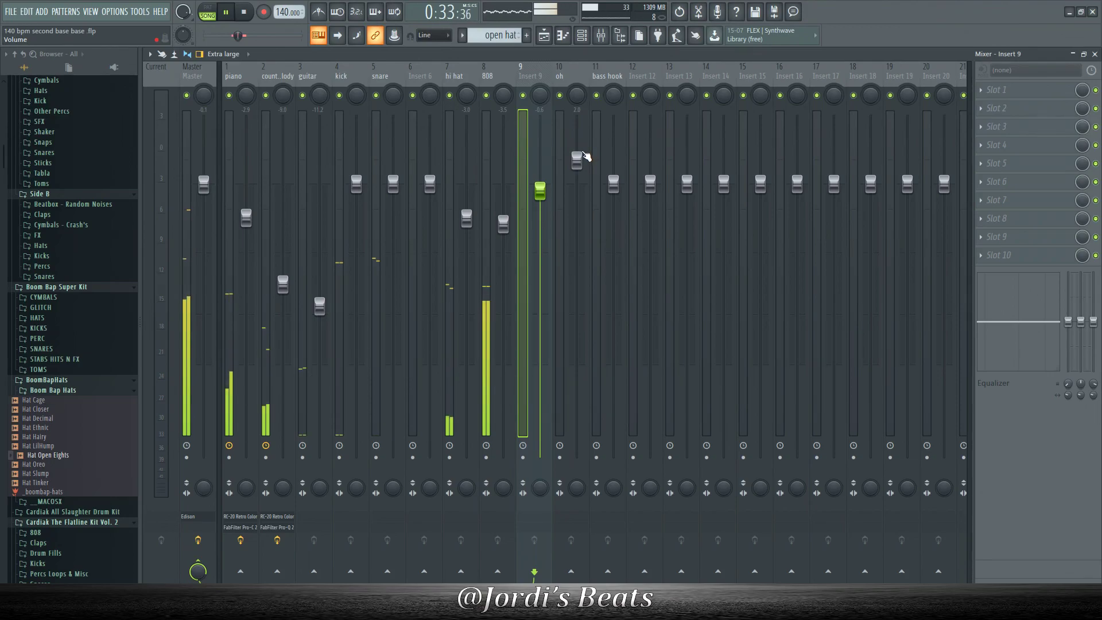
drag(576, 160, 576, 253)
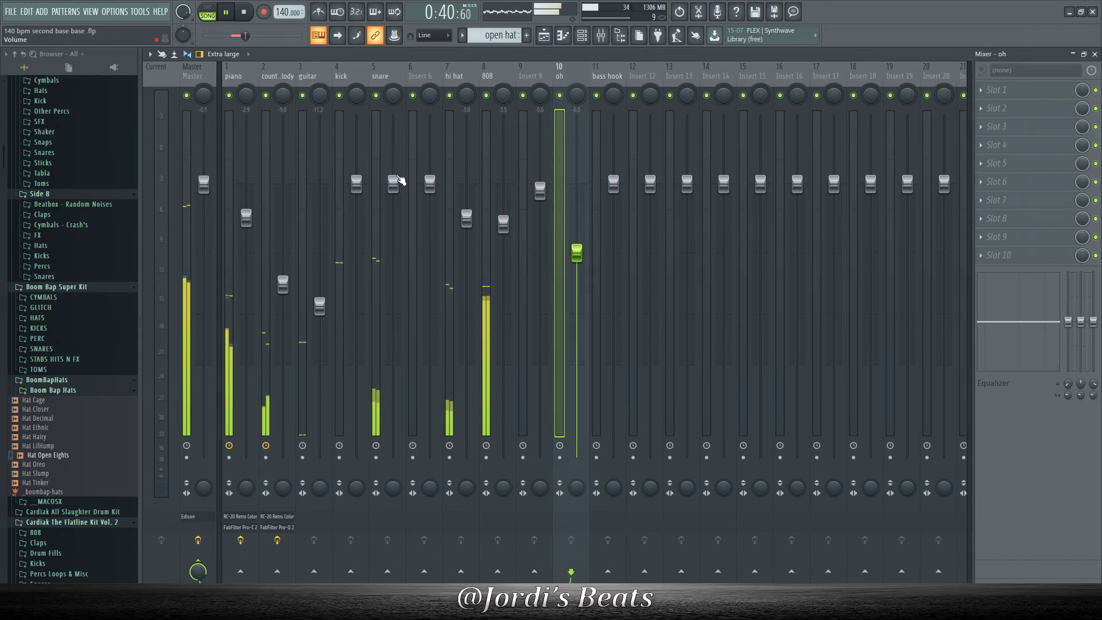
Lower the snare fader to about -2.0 dB, hi hat to -6.5 dB, counter melody to -13.2 dB and 808 to -6.8 dB
drag(392, 184, 393, 206)
drag(466, 219, 466, 258)
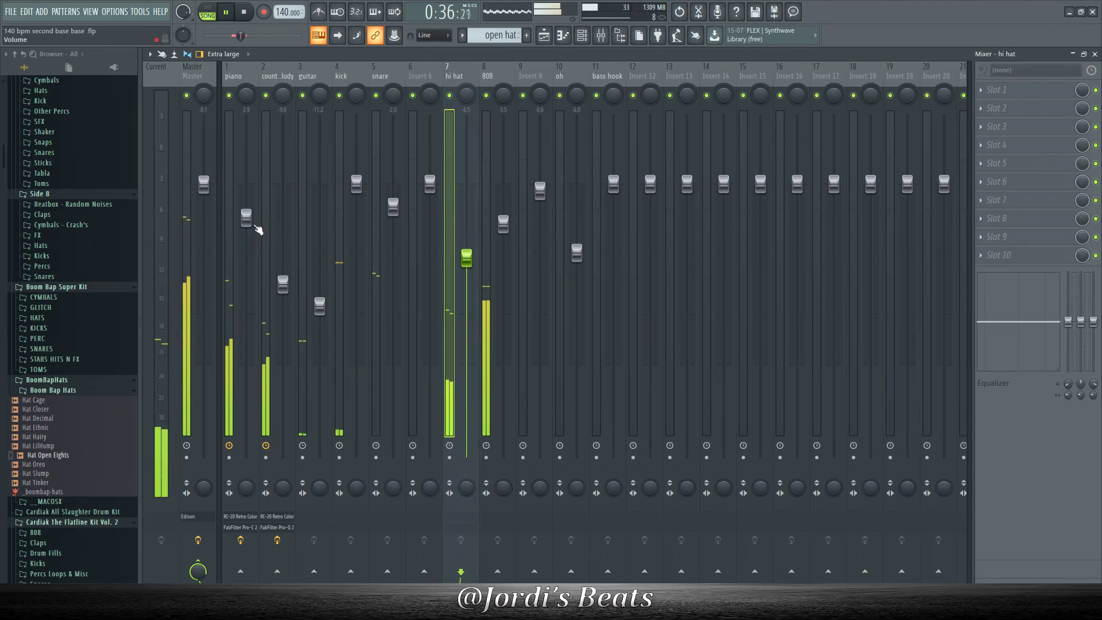
click(256, 224)
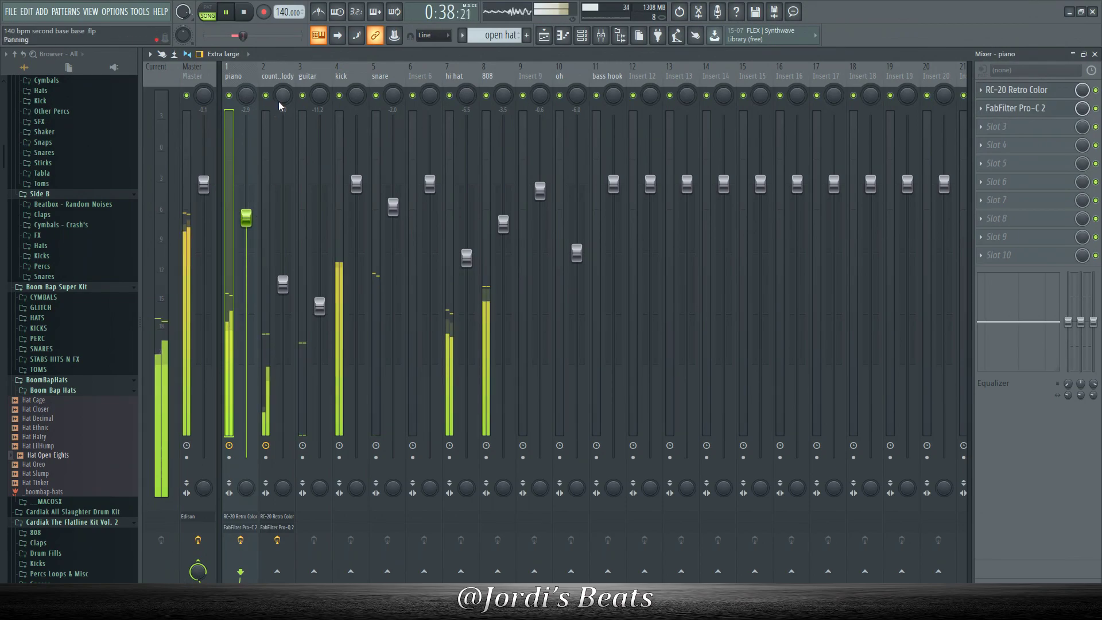
click(281, 78)
drag(295, 292, 294, 332)
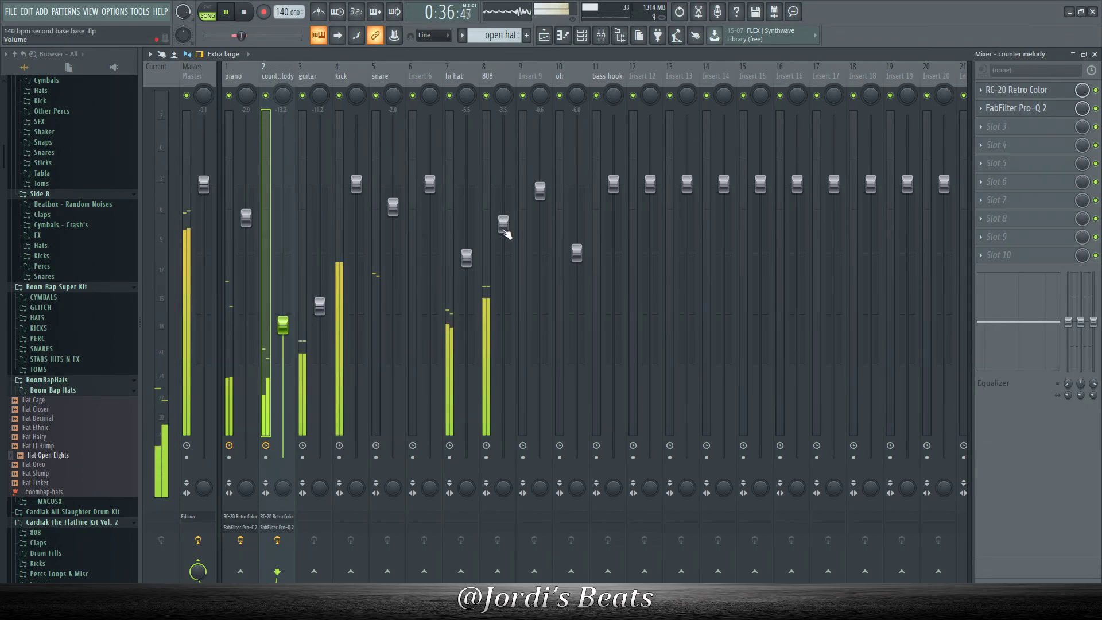
drag(503, 224, 503, 261)
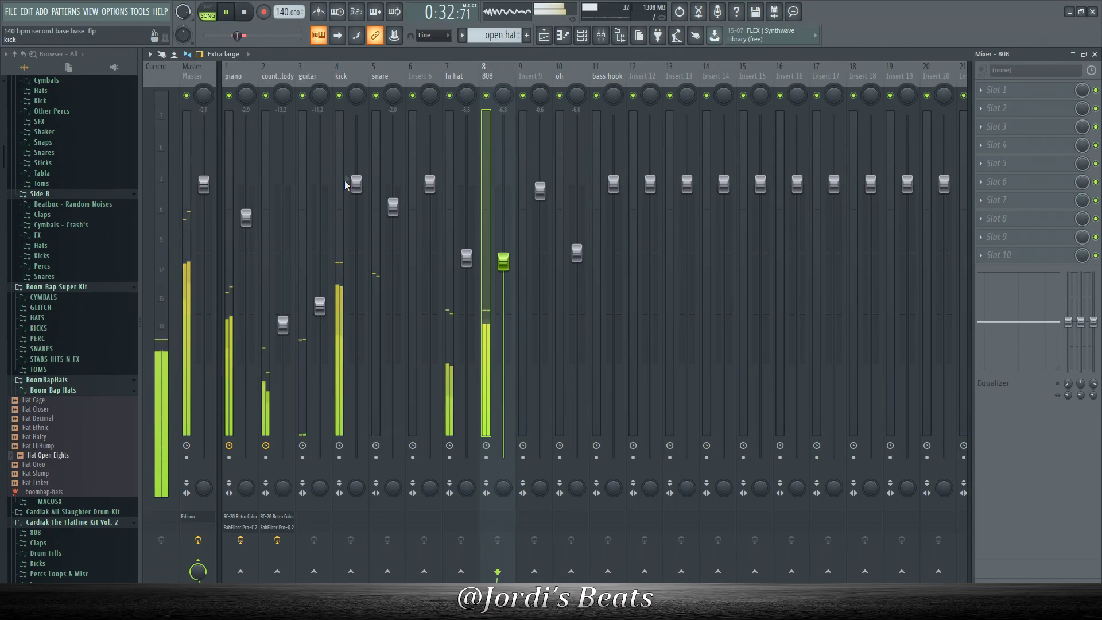
Check the overall mix level with the Current track selected, stopping and restarting playback
click(163, 203)
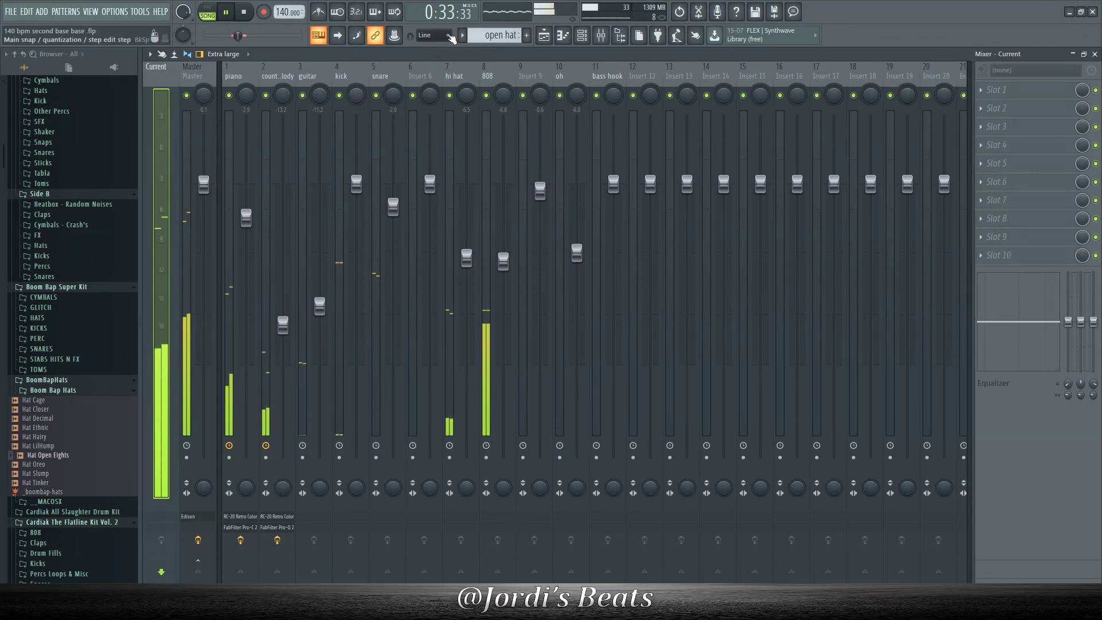
key(space)
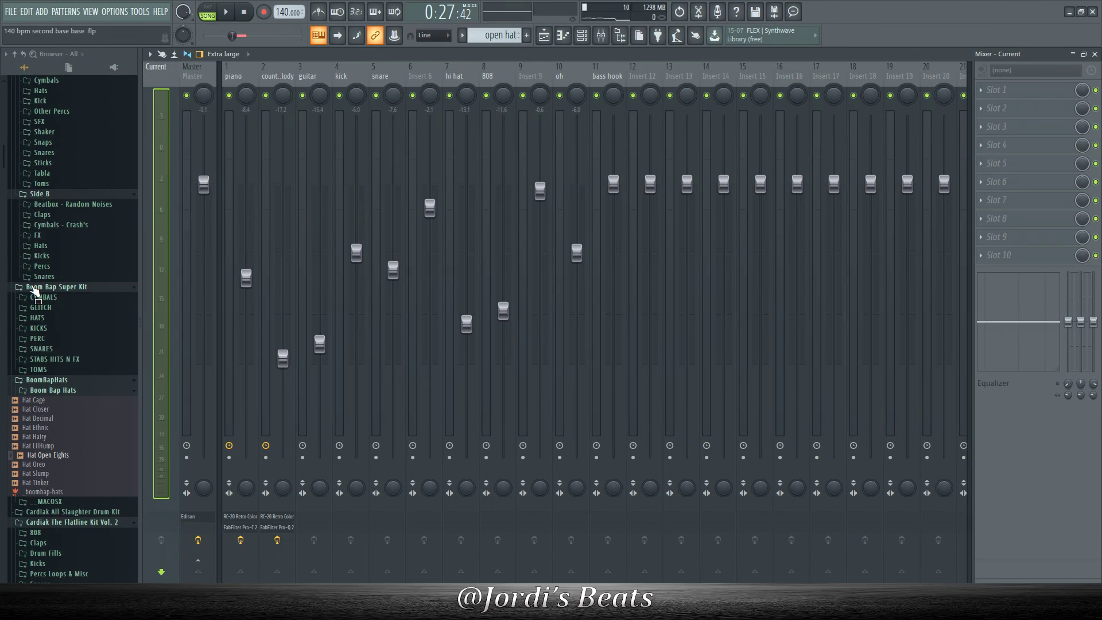
key(space)
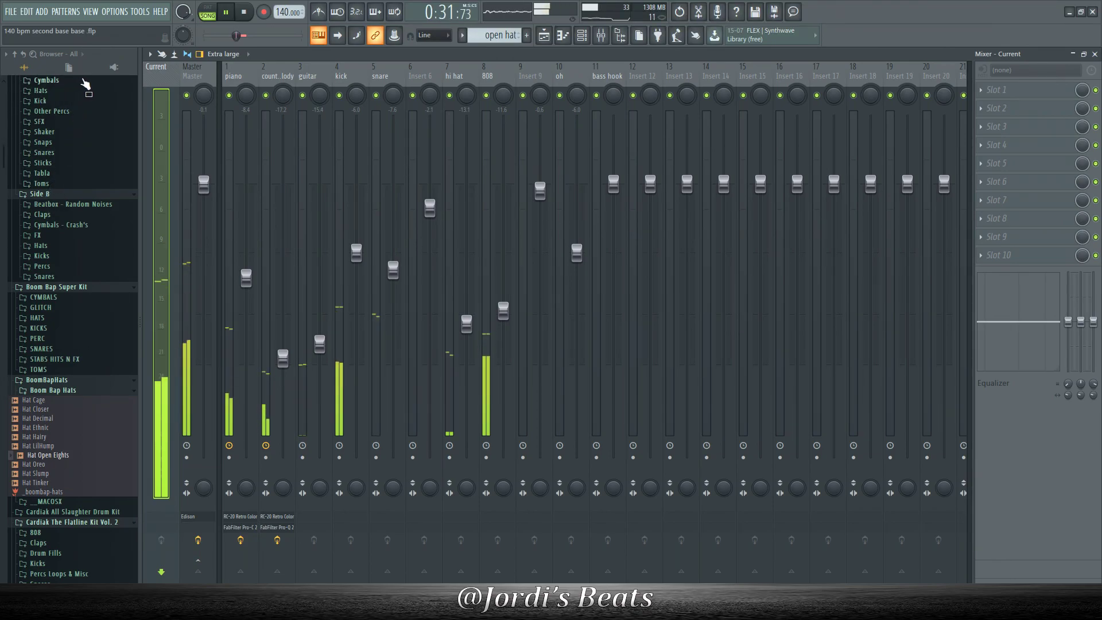
Add FabFilter Pro-Q 2 to slot 3 of the counter melody track and move it up one slot
click(232, 76)
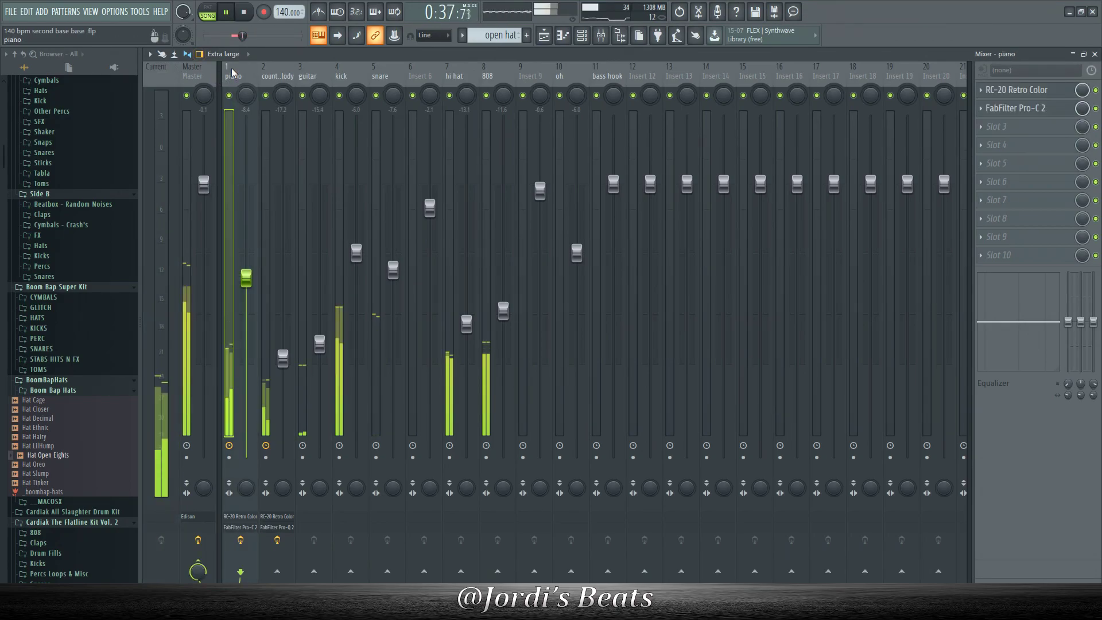
click(281, 82)
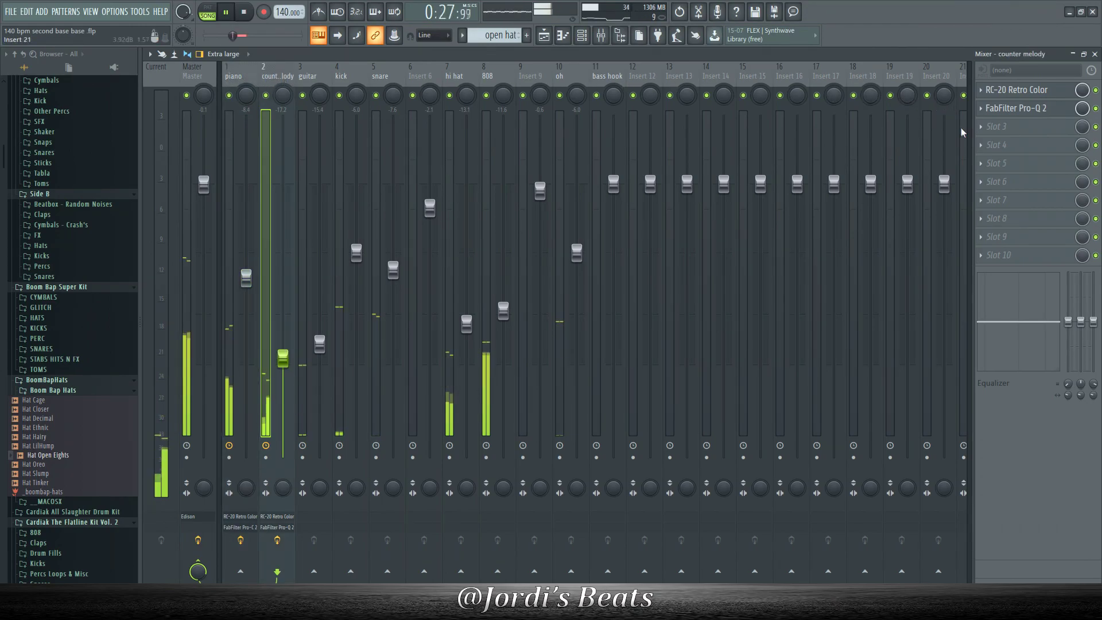
click(995, 130)
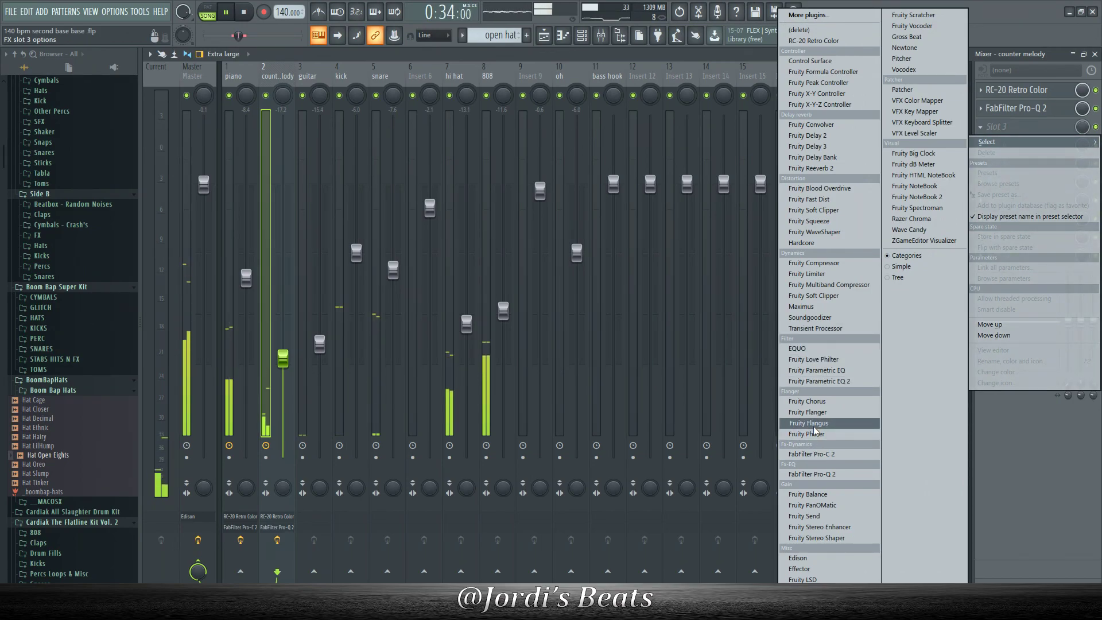
click(822, 475)
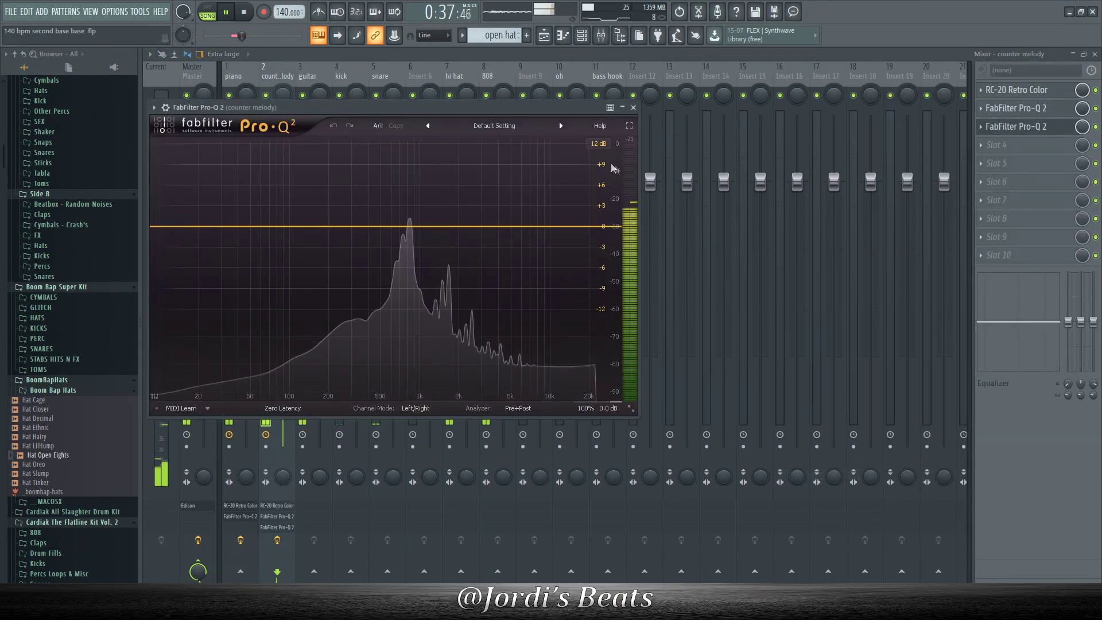
click(633, 107)
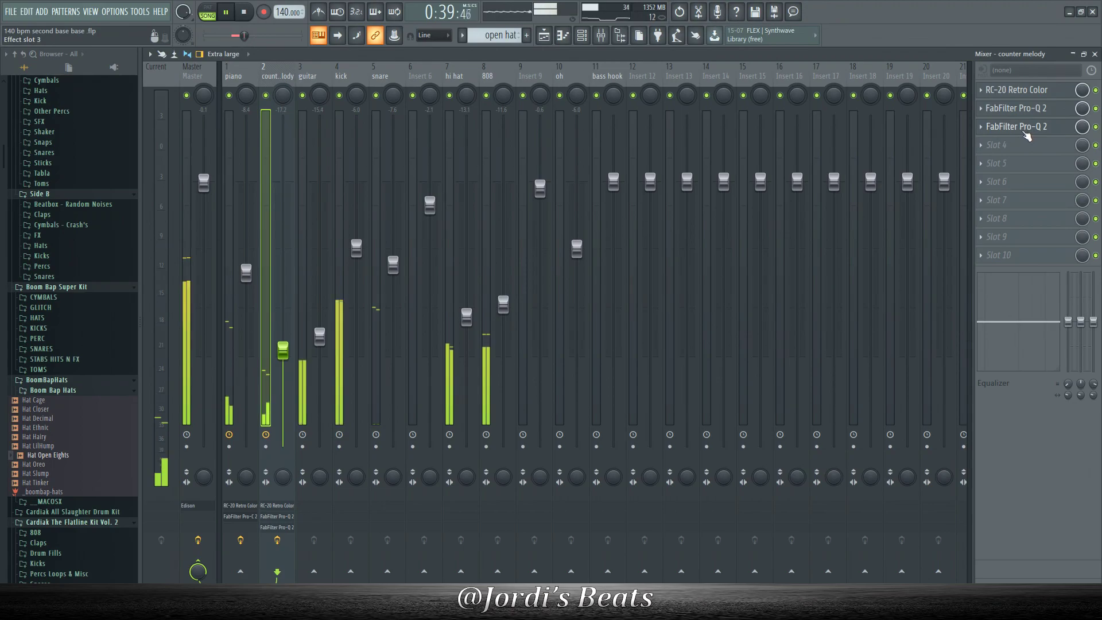
right_click(991, 128)
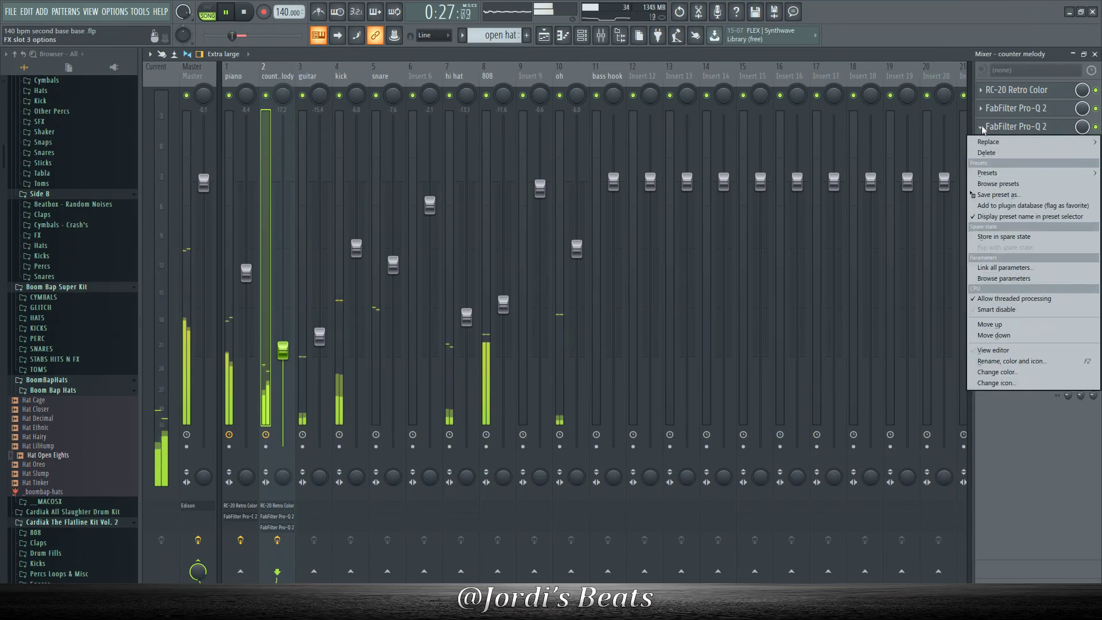
click(1026, 326)
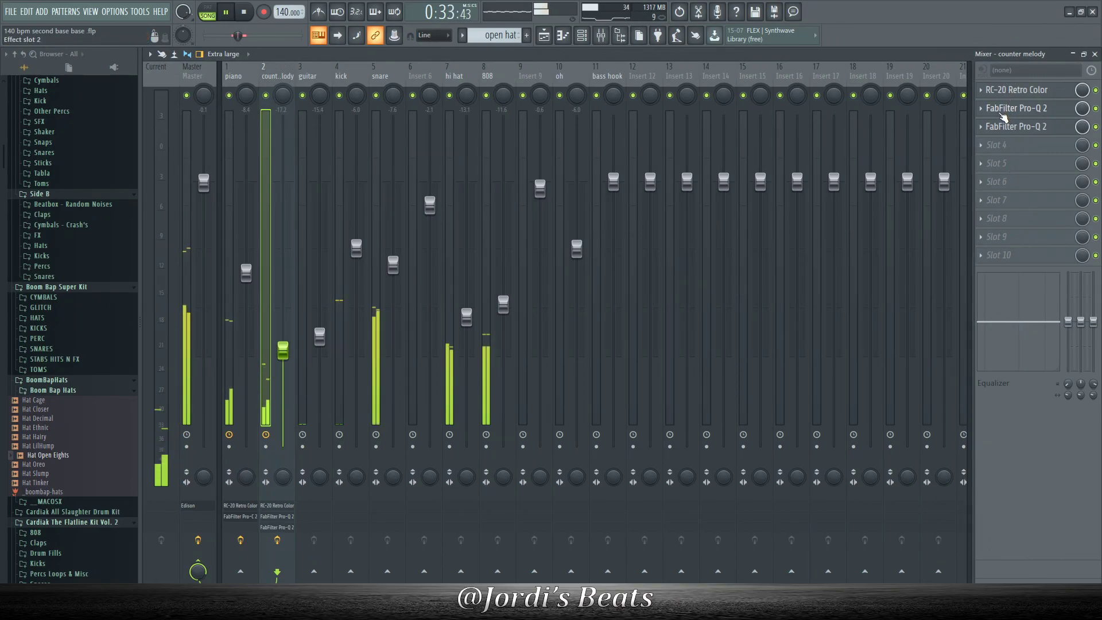
Add a Low Cut band slightly above 100 Hz with Q 0.300 in the counter melody's slot 2 Pro-Q 2 and close the plugin
click(1008, 111)
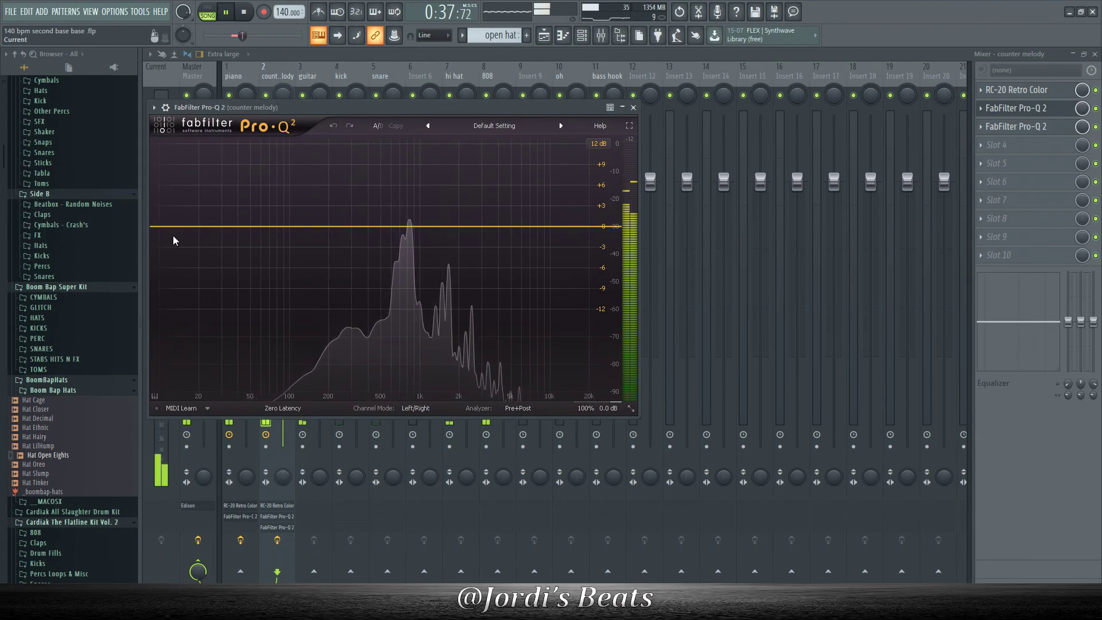
drag(153, 230, 294, 314)
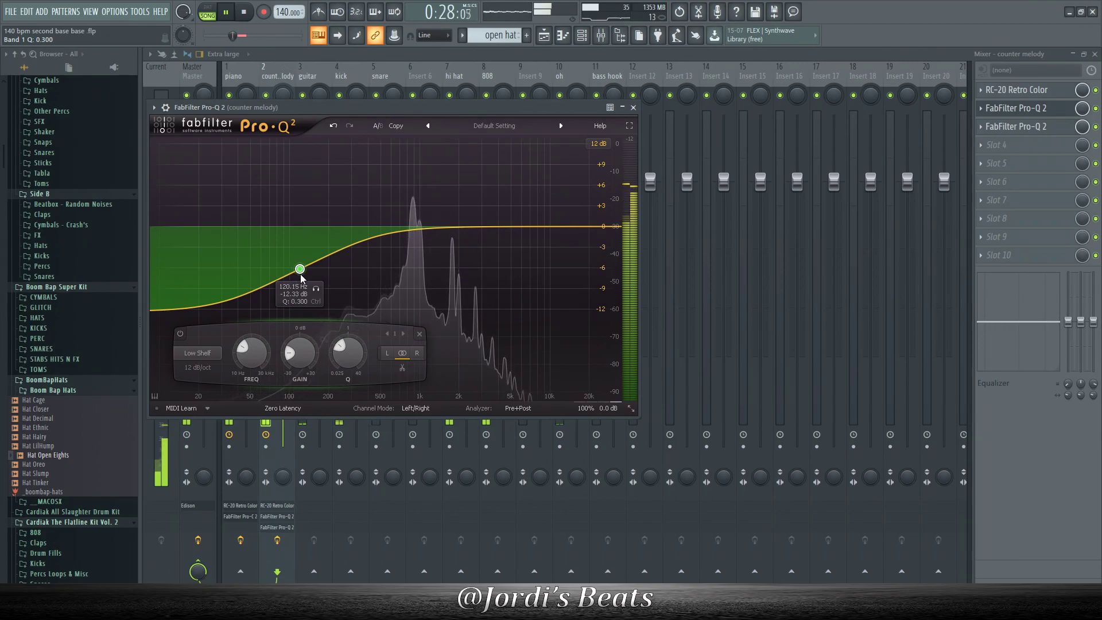
right_click(299, 270)
mouse_move(344, 290)
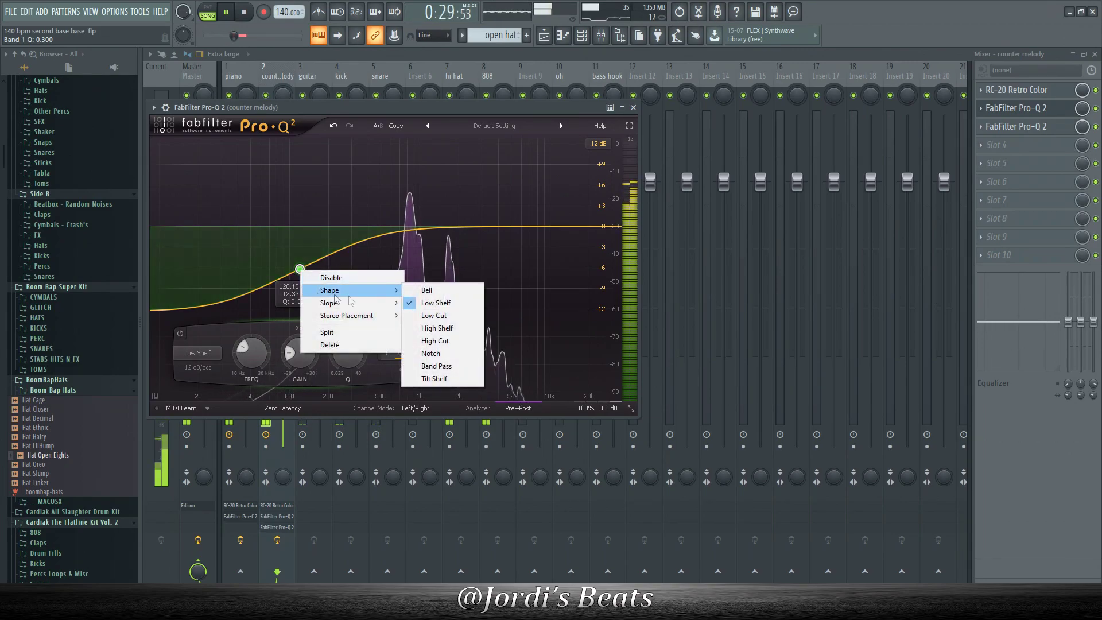
click(445, 316)
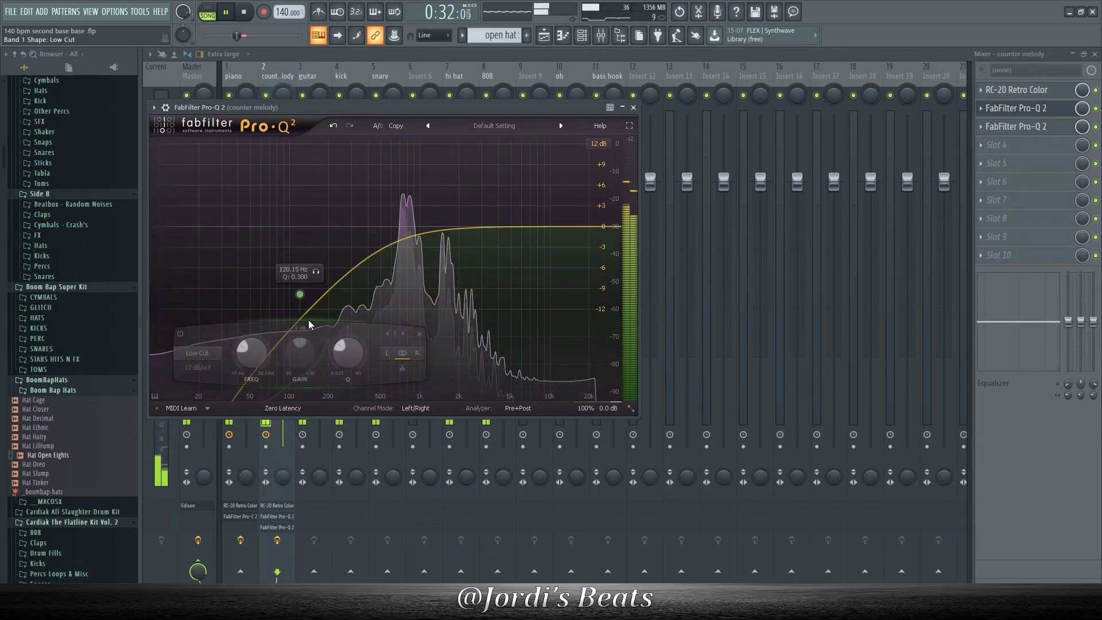
drag(299, 295, 292, 295)
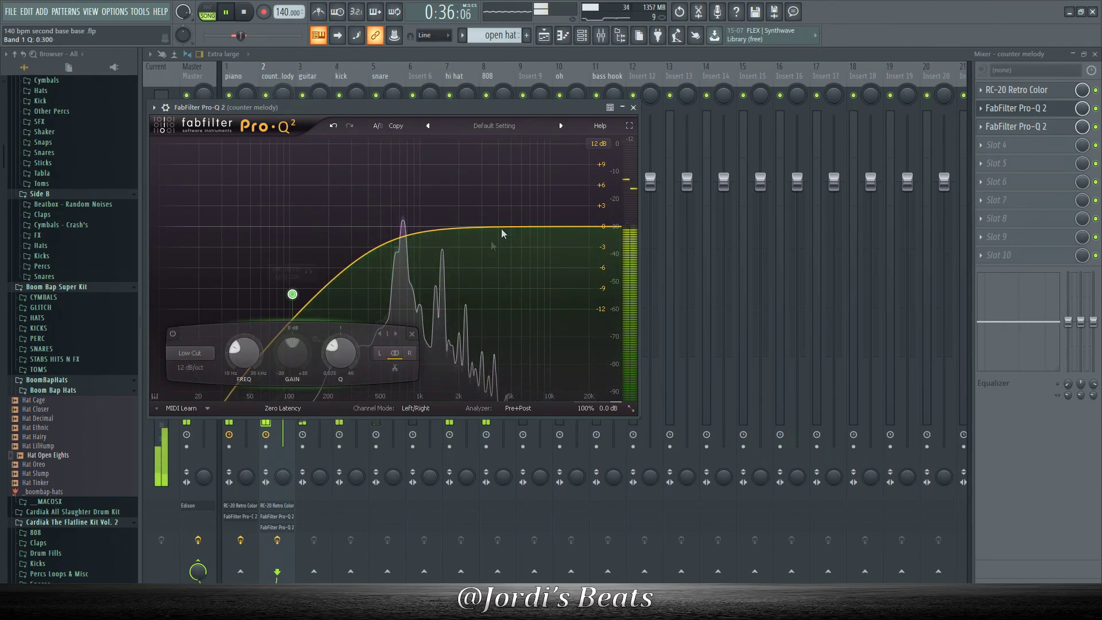
click(633, 108)
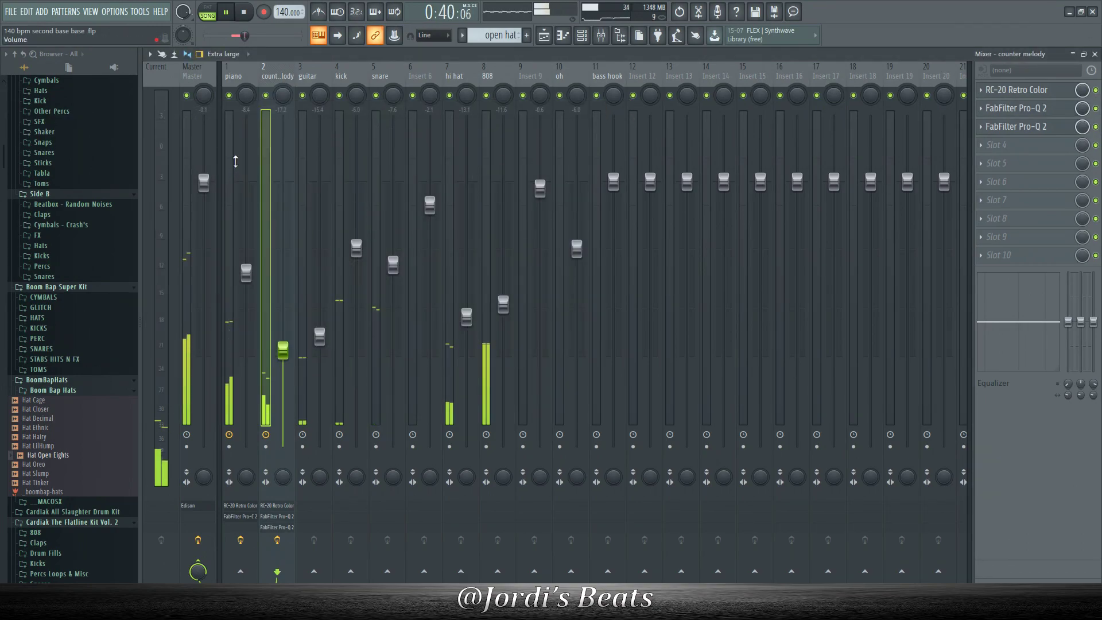
Add FabFilter Pro-Q 2 to slot 3 of the piano track and move it up to slot 1
click(236, 158)
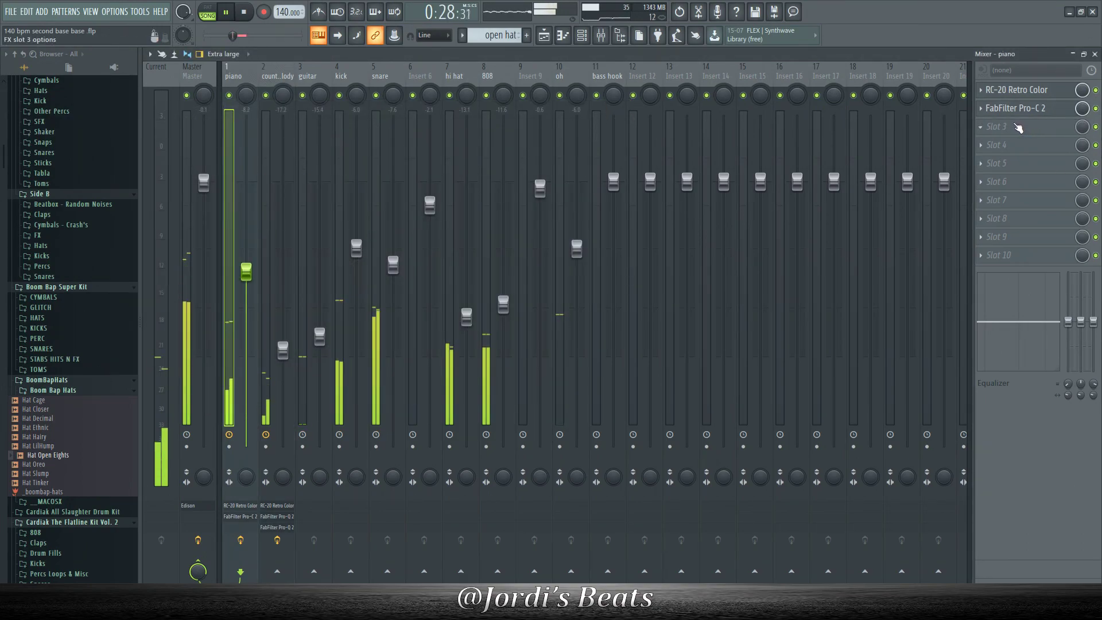
click(1017, 127)
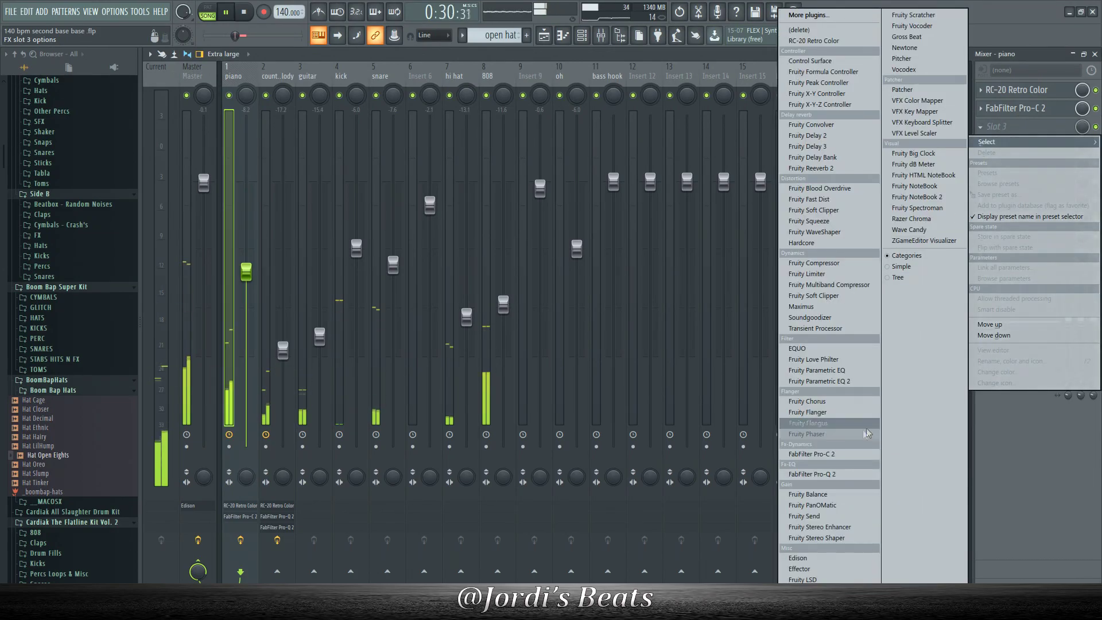
click(824, 473)
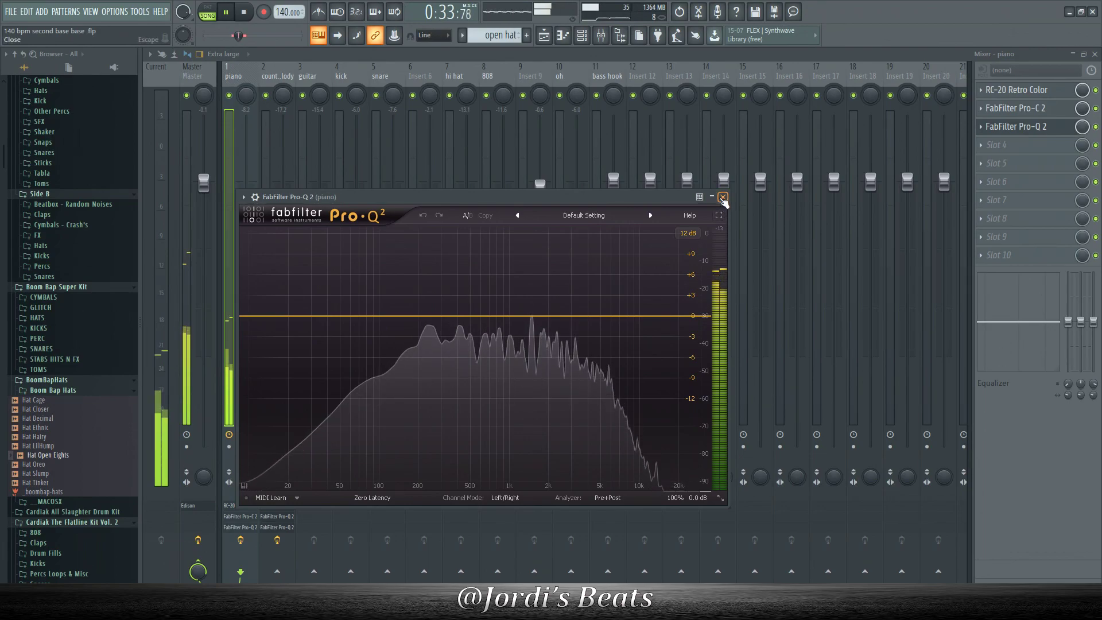
click(723, 196)
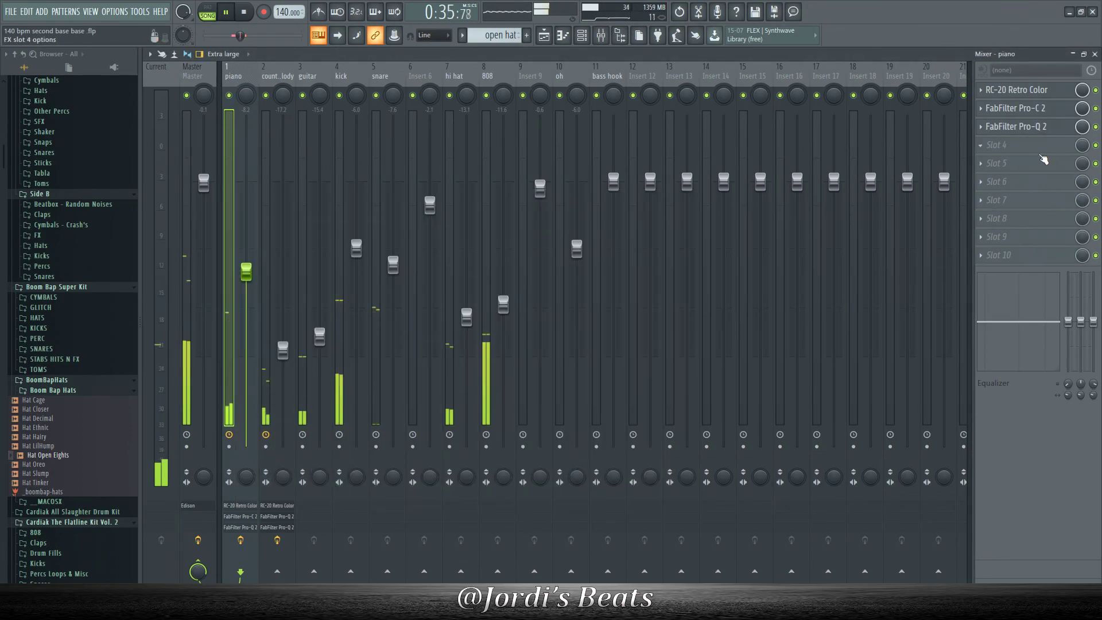
click(982, 128)
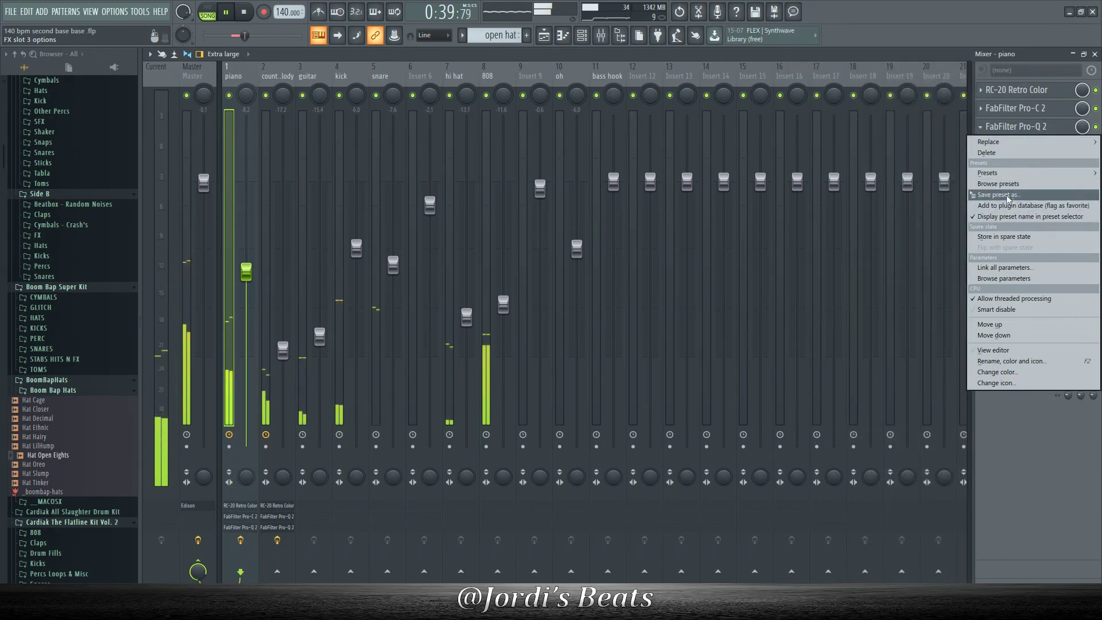
click(1000, 327)
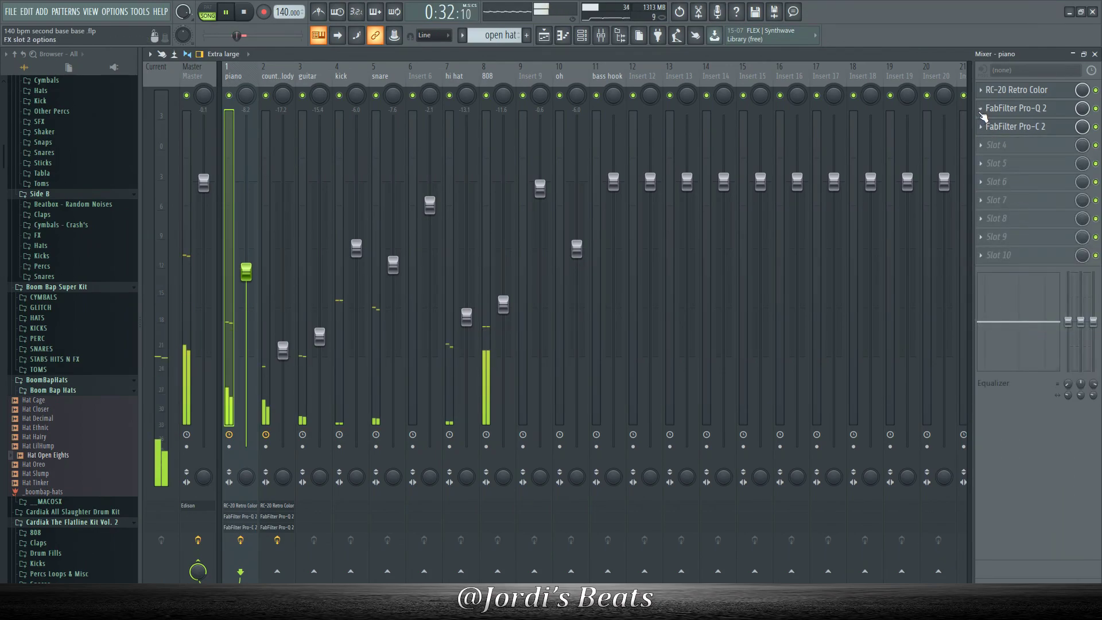
click(980, 110)
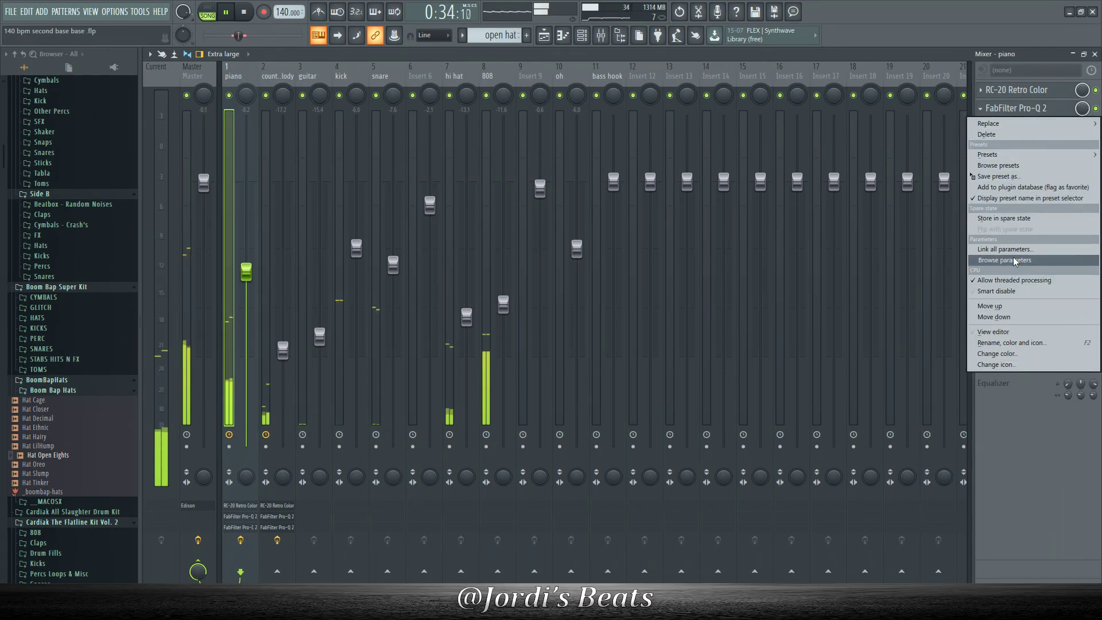
click(1014, 305)
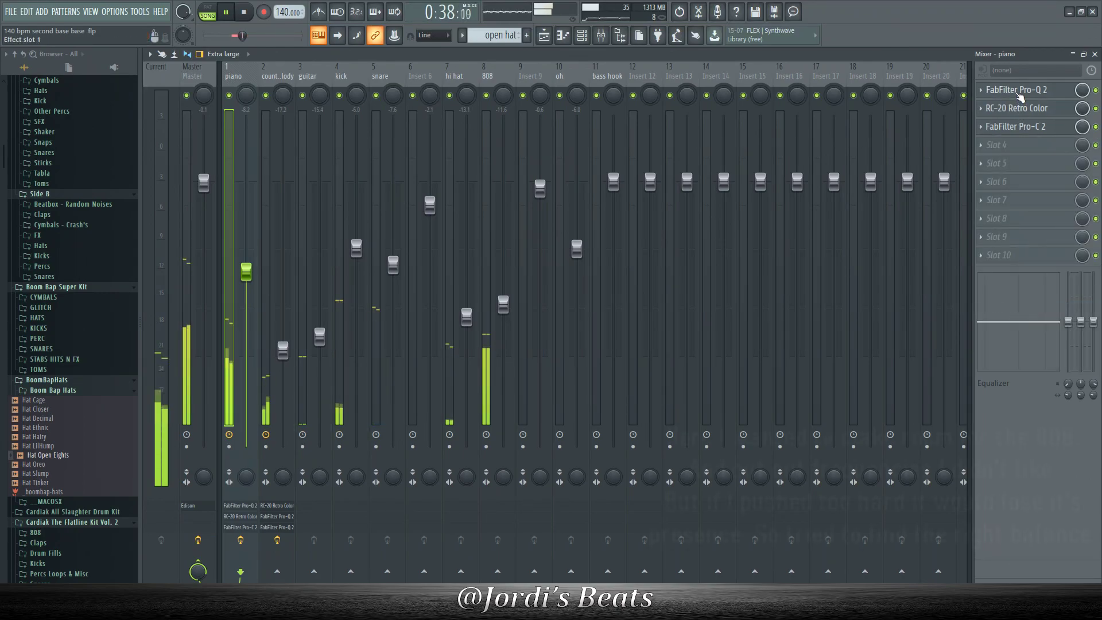
Add a Low Cut band at about 75 Hz with Q 0.425 in the piano's Pro-Q 2
click(1017, 91)
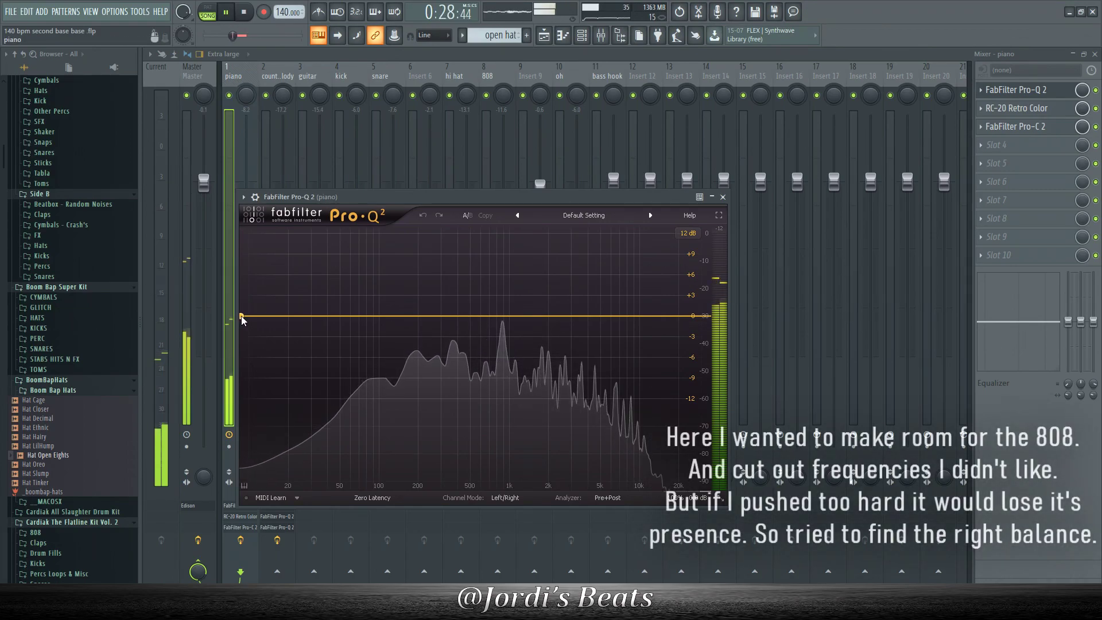
click(263, 320)
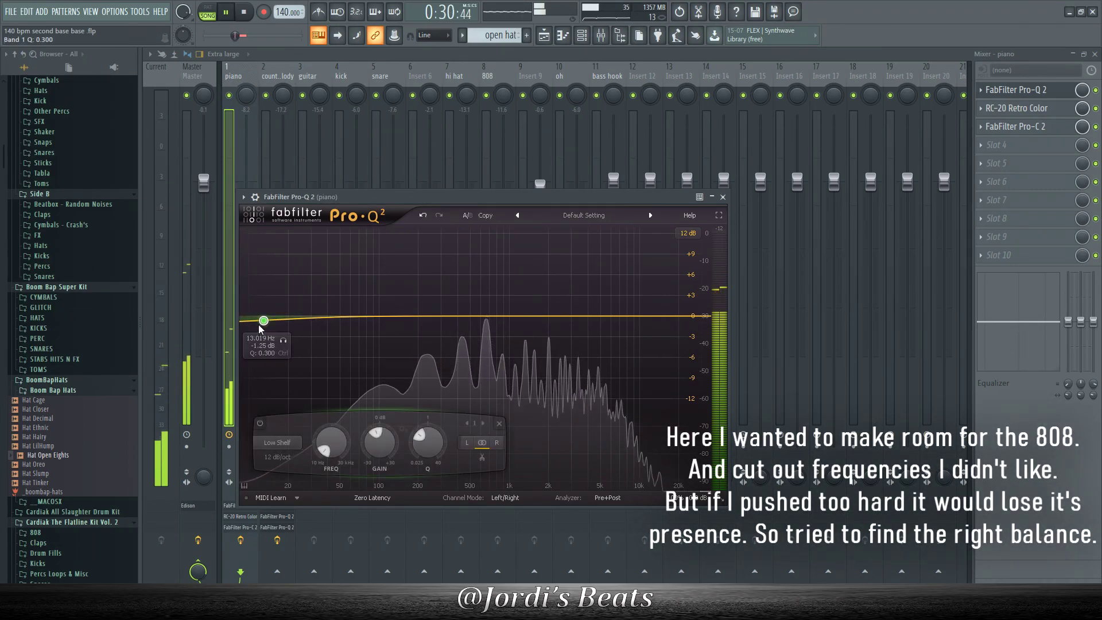
right_click(263, 320)
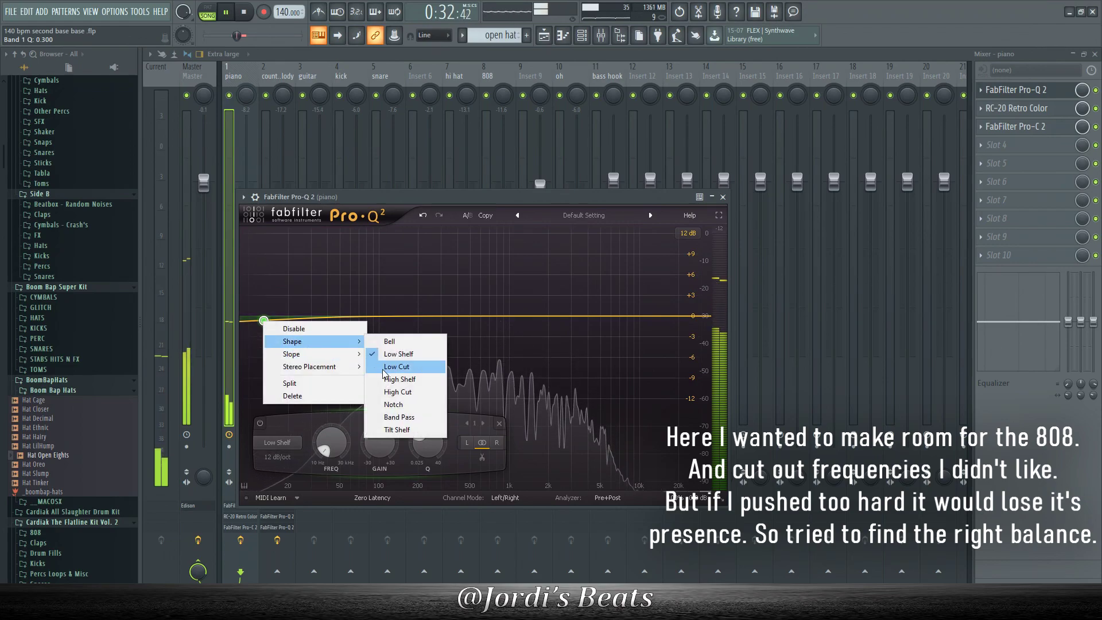
click(396, 366)
drag(264, 383, 362, 364)
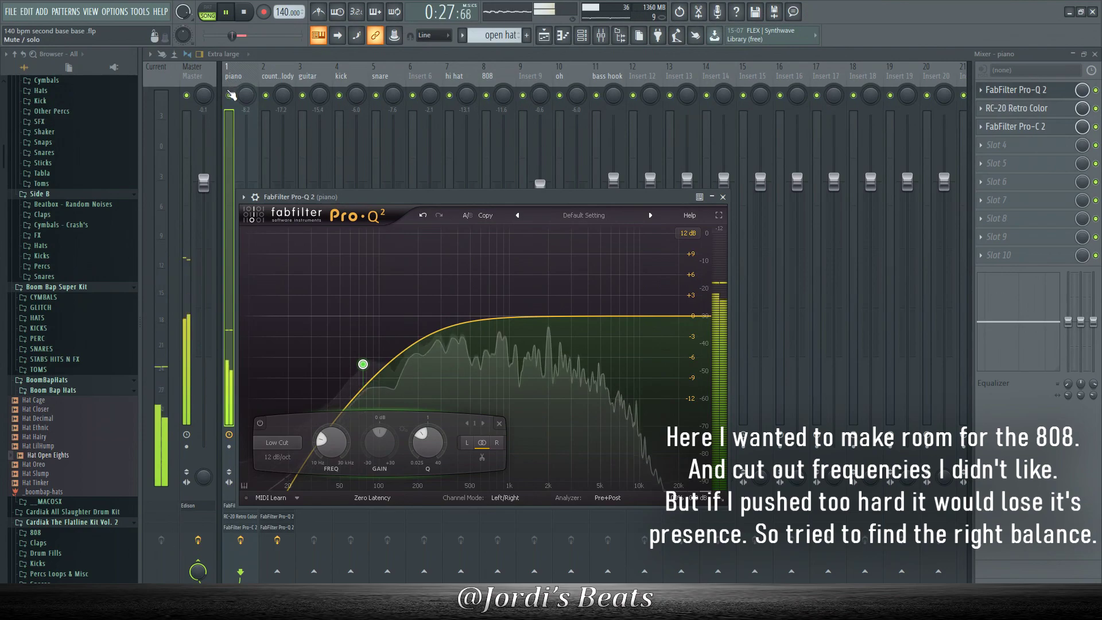
Solo the piano track and slightly adjust its stereo separation in the mixer
right_click(229, 95)
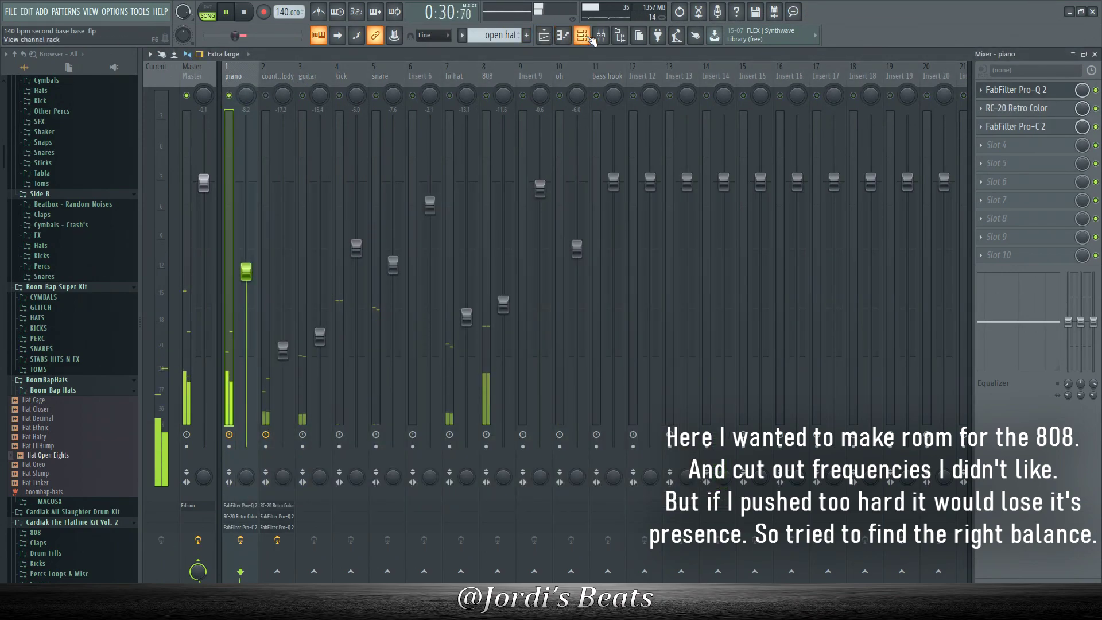
click(591, 40)
click(591, 41)
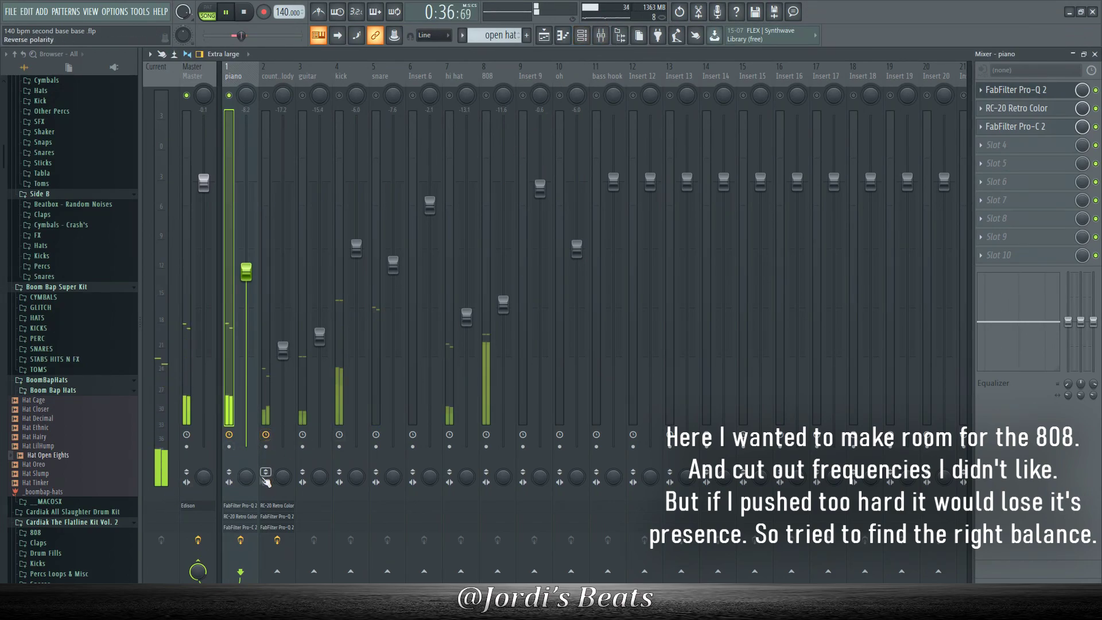
drag(245, 476, 246, 468)
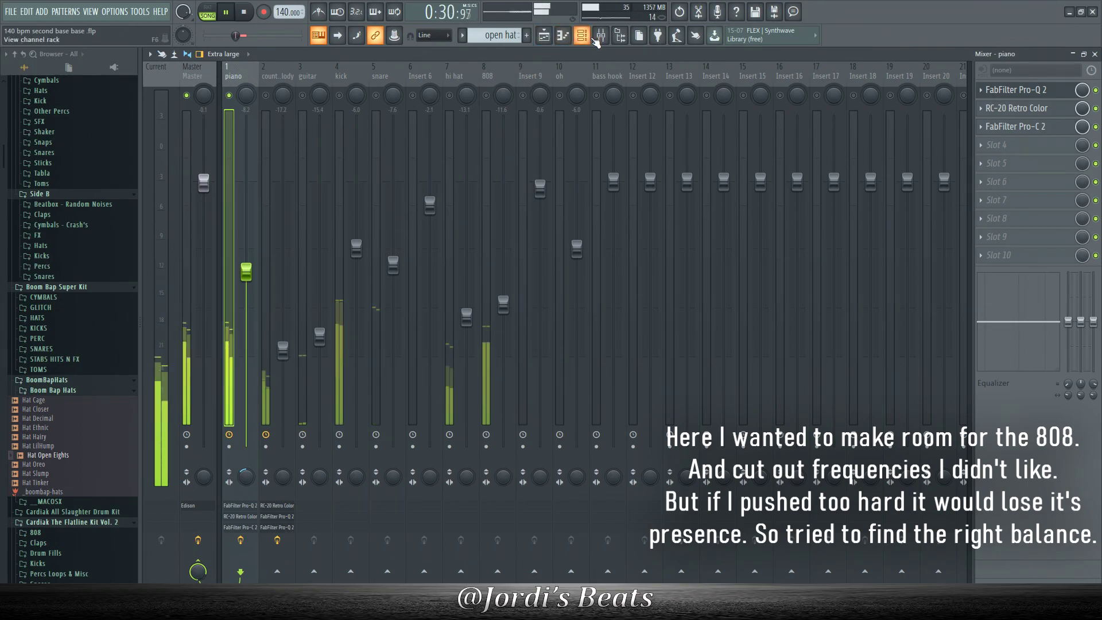
click(583, 36)
click(582, 36)
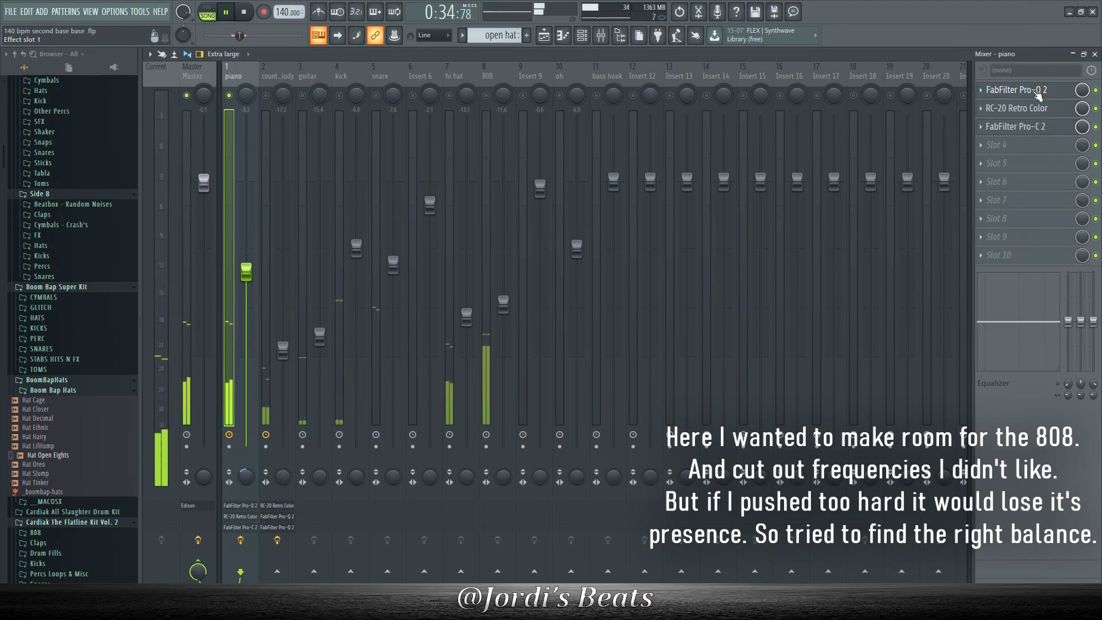
Lower the piano's Low Cut band to about 37 Hz with Q 0.452 and add a narrow Bell cut just below 1 kHz
click(1033, 91)
mouse_move(363, 370)
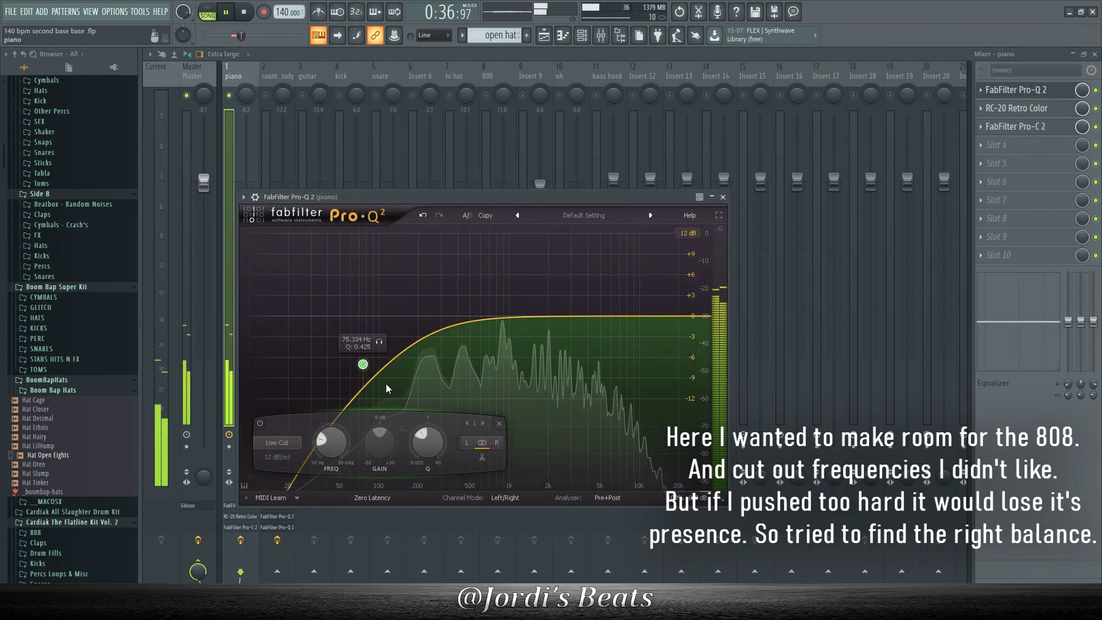
drag(363, 371, 324, 362)
scroll(330, 367, up, 1)
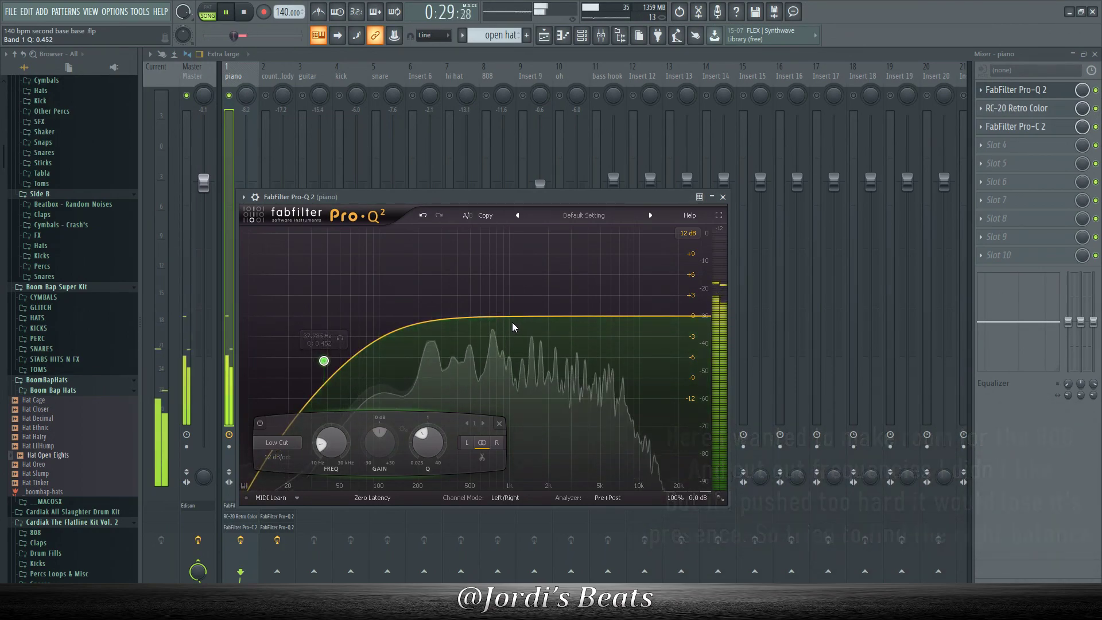
mouse_move(512, 319)
mouse_down()
mouse_move(516, 267)
mouse_move(497, 284)
mouse_move(503, 328)
mouse_up()
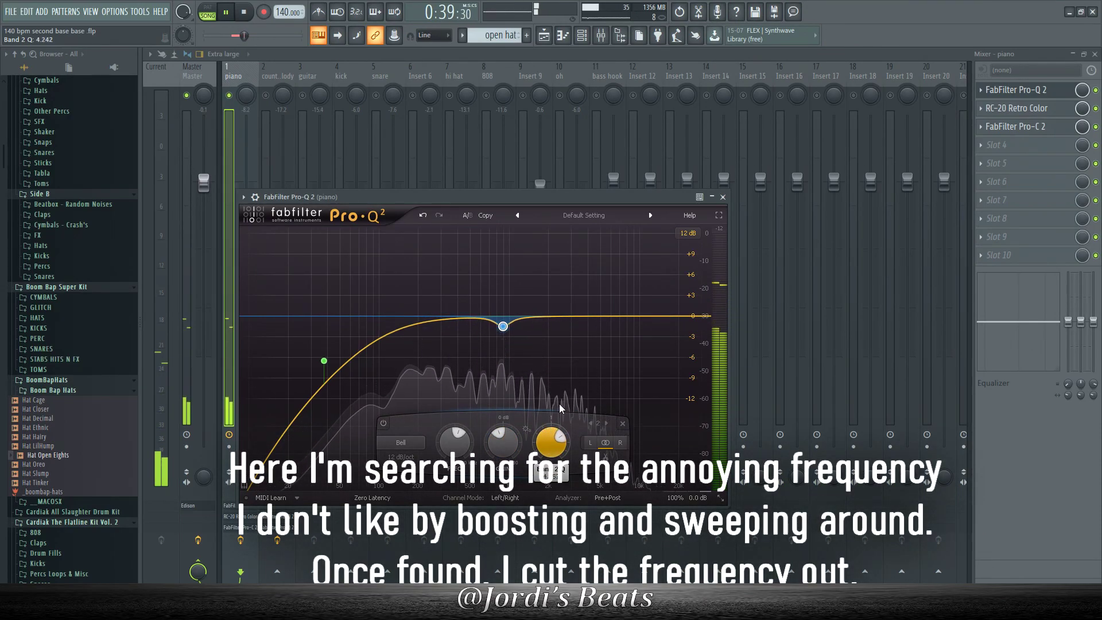
drag(560, 409, 561, 403)
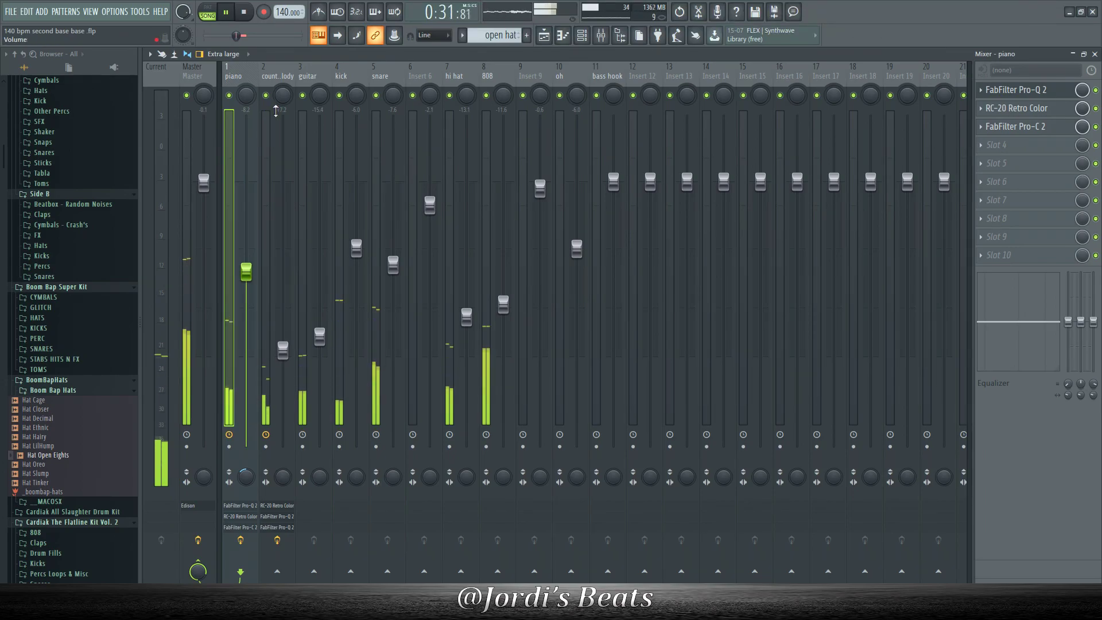
Add FabFilter Pro-Q 2 to slot 1 of the guitar track
click(303, 87)
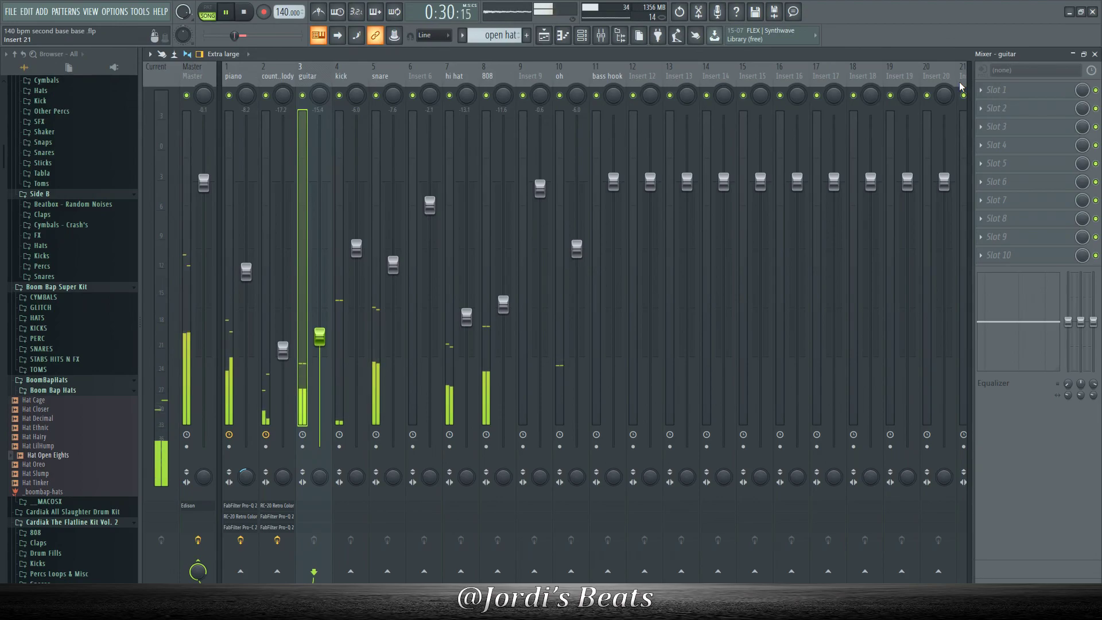
click(1015, 89)
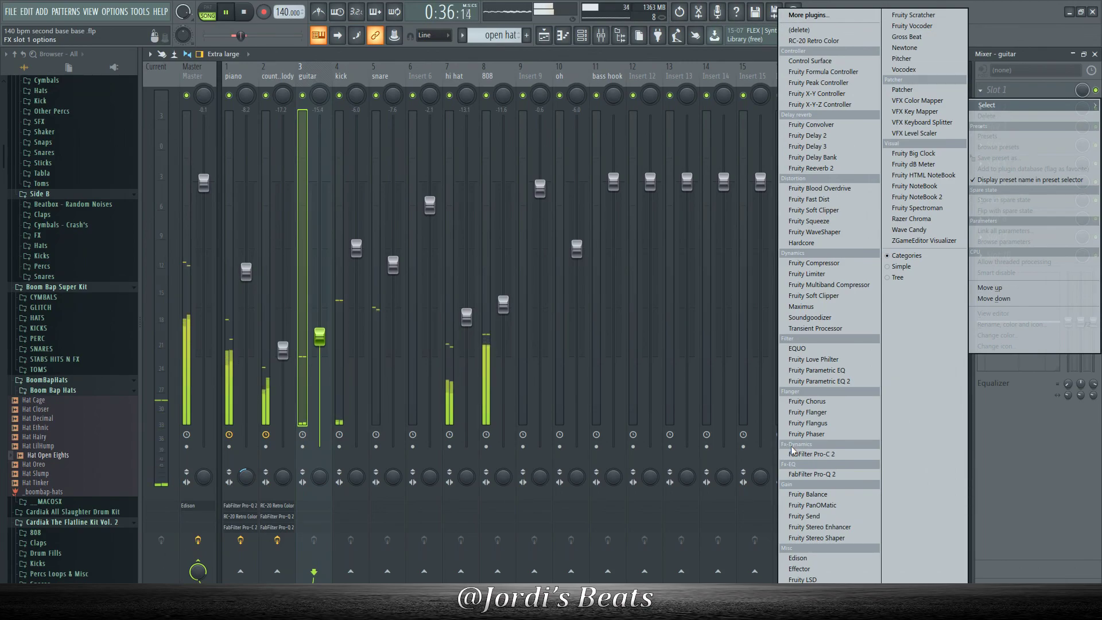
click(804, 474)
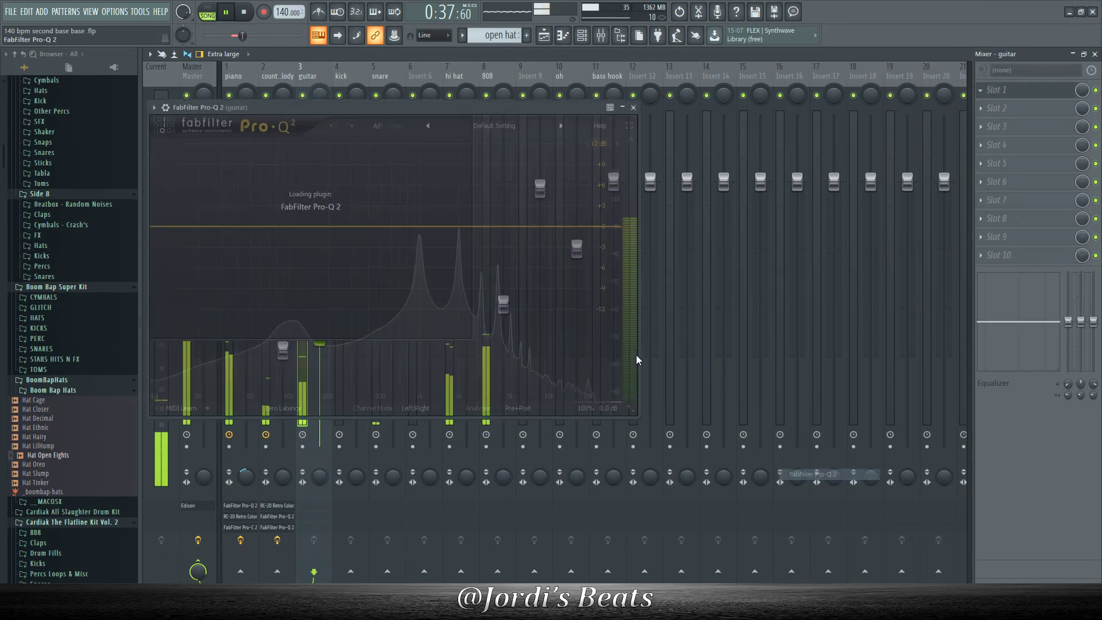
Add a Low Cut band at about 70 Hz with Q 0.336 in the guitar's Pro-Q 2
click(164, 227)
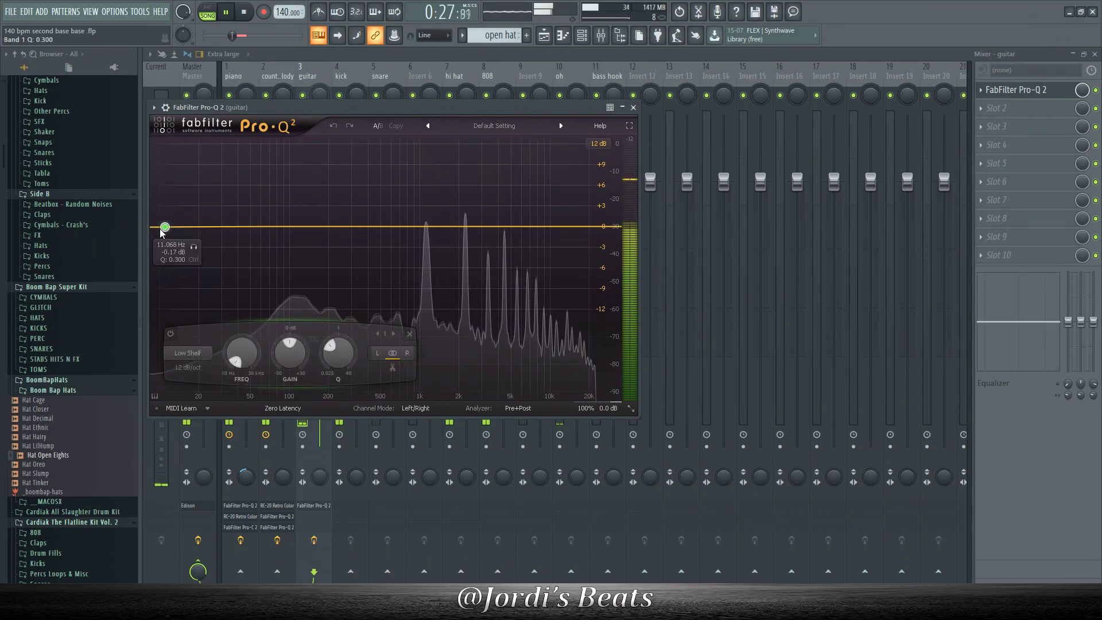
right_click(164, 227)
mouse_move(229, 250)
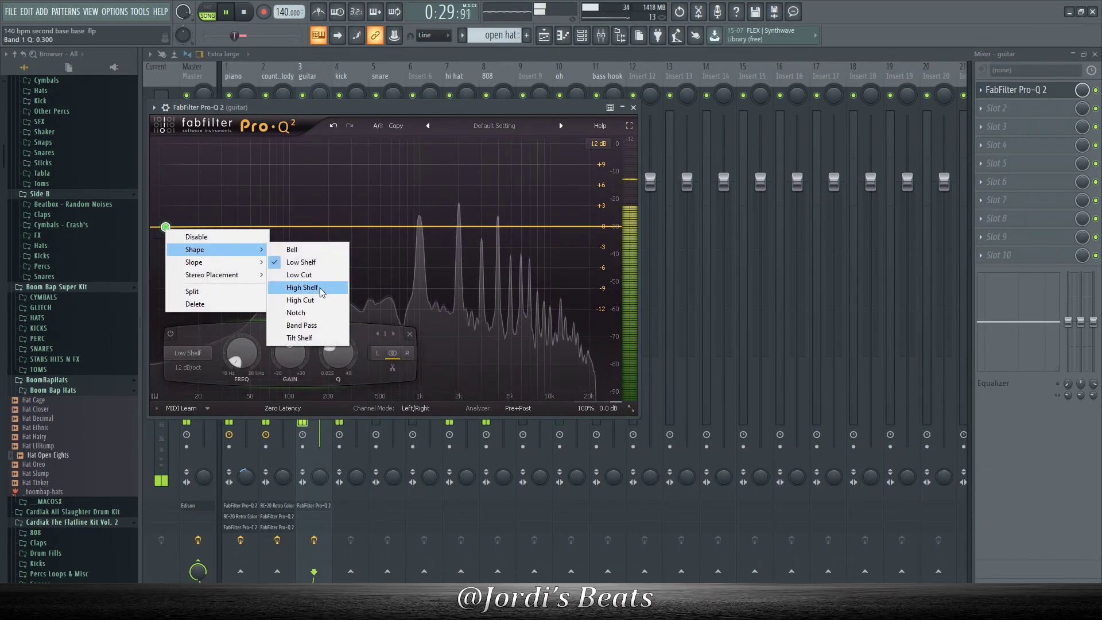
click(304, 275)
drag(166, 295, 269, 287)
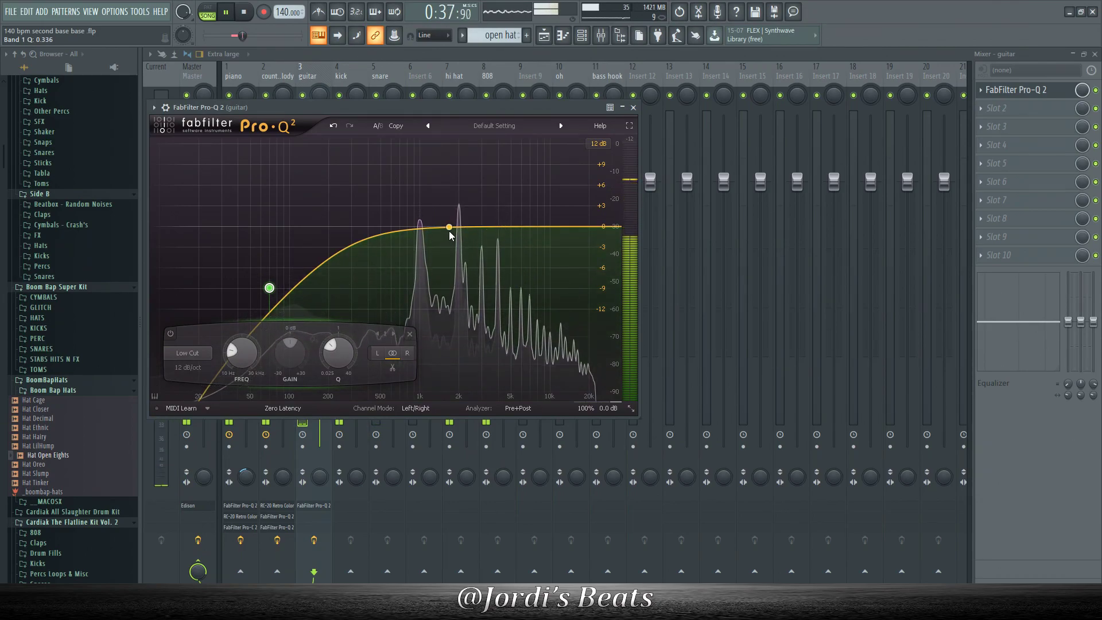
Add guitar Bell boosts of +1.25 dB near 3672 Hz and +0.92 dB near 1002 Hz, and move the Low Cut to about 184 Hz with Q 0.346
drag(450, 232, 494, 227)
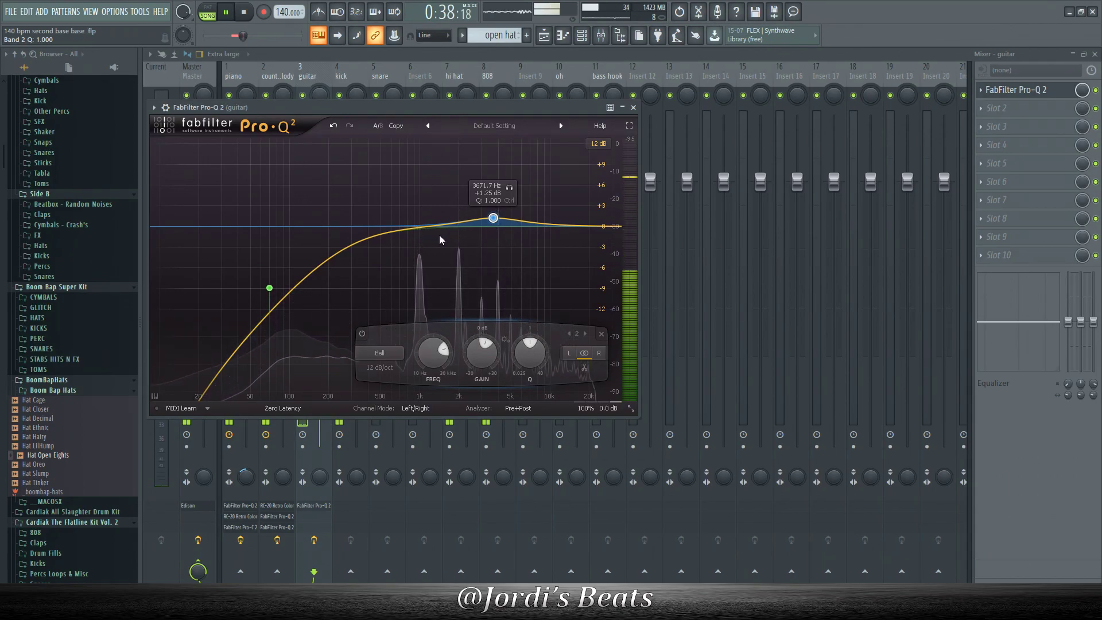
drag(416, 213, 412, 204)
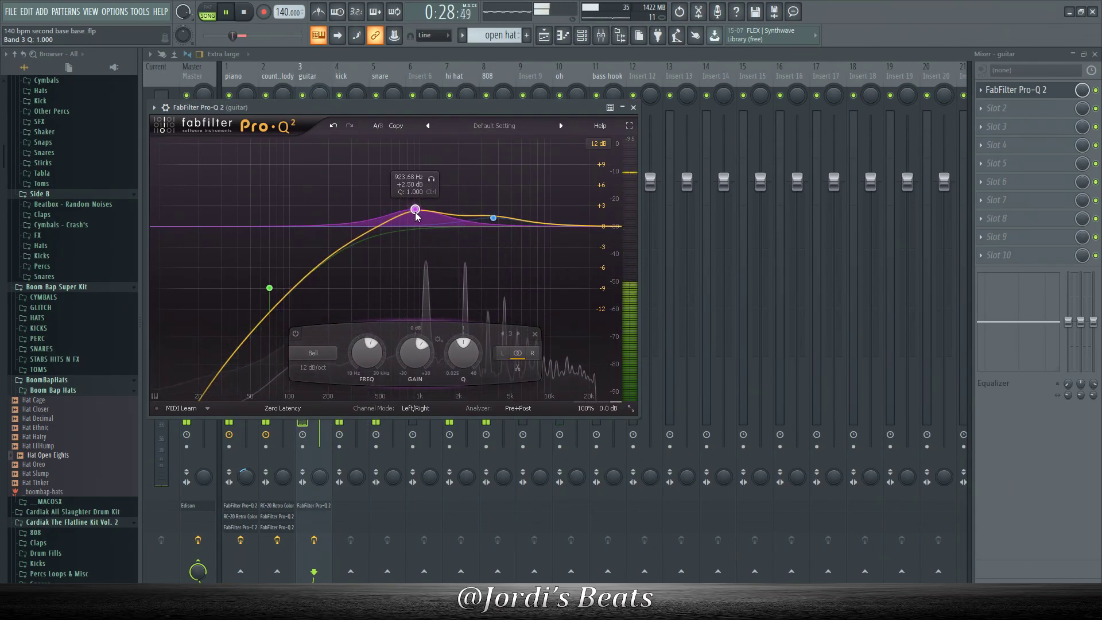
drag(417, 218, 421, 228)
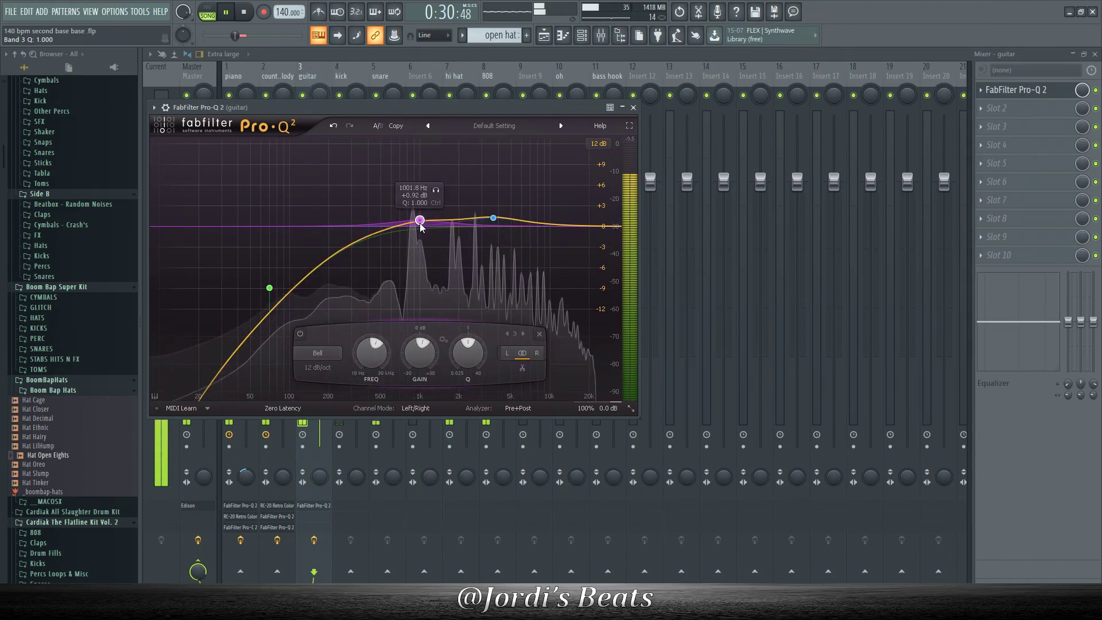
drag(269, 287, 324, 289)
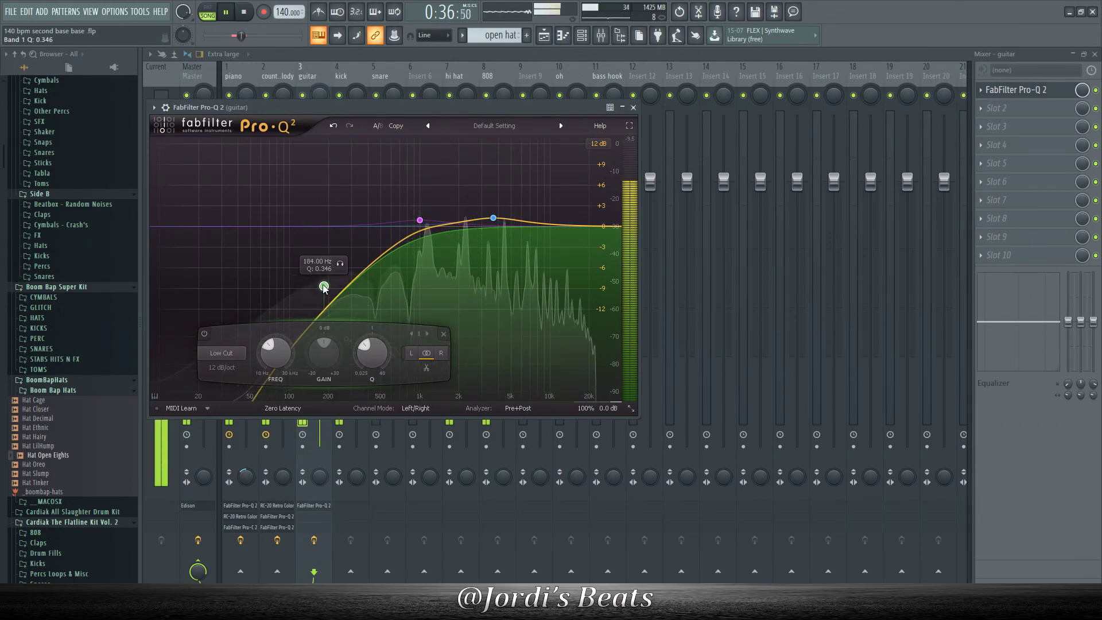
click(633, 107)
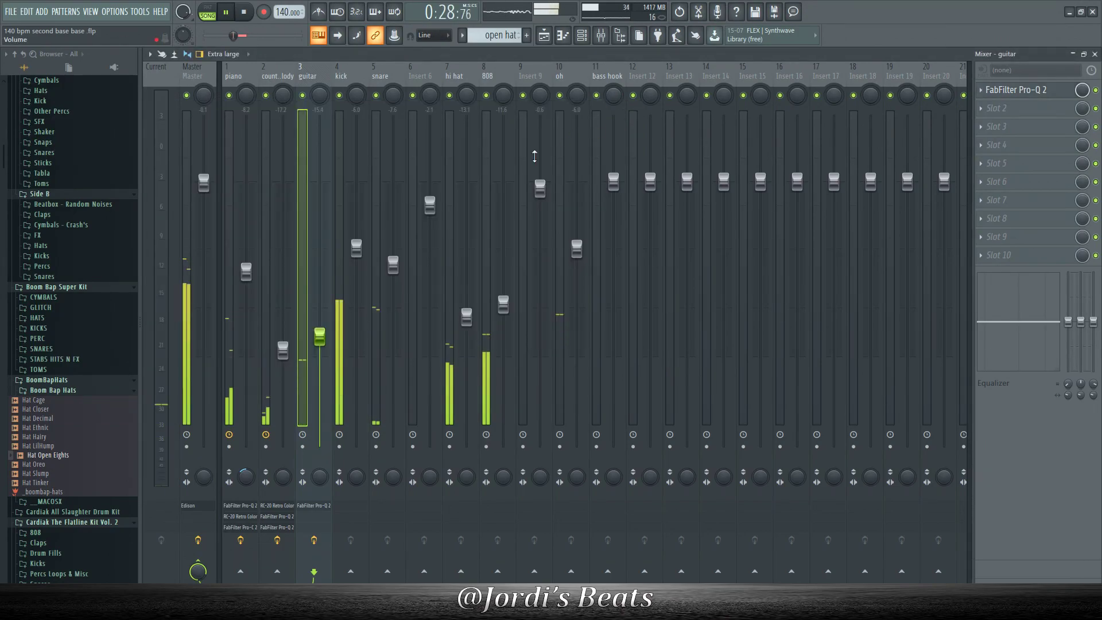
Audition the guitar track soloed, restore the other tracks and close the channel rack
key(F6)
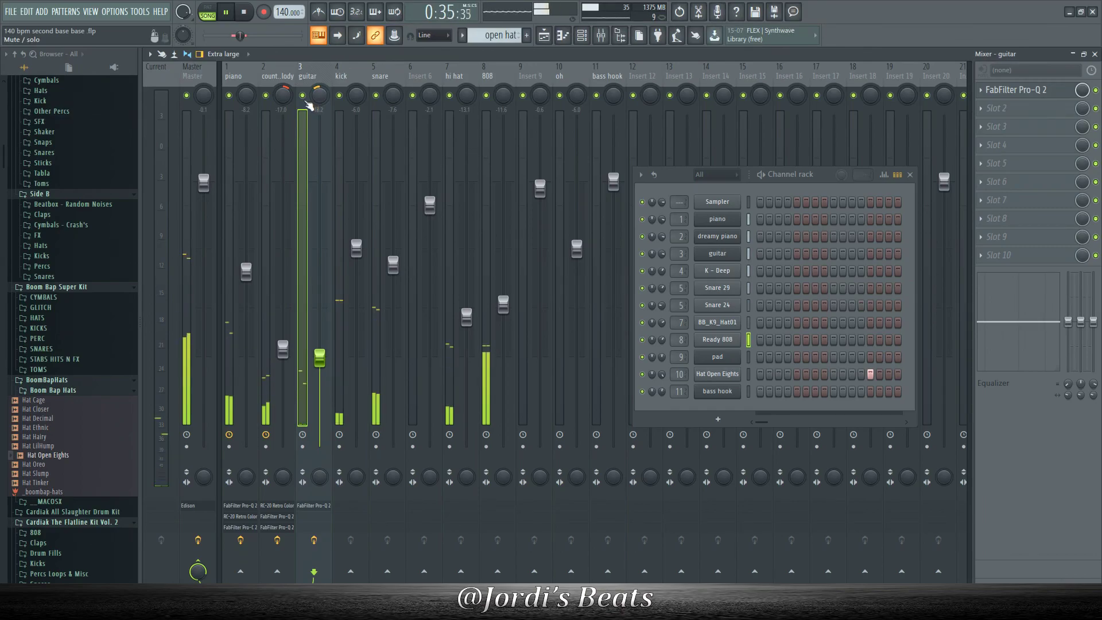
right_click(303, 99)
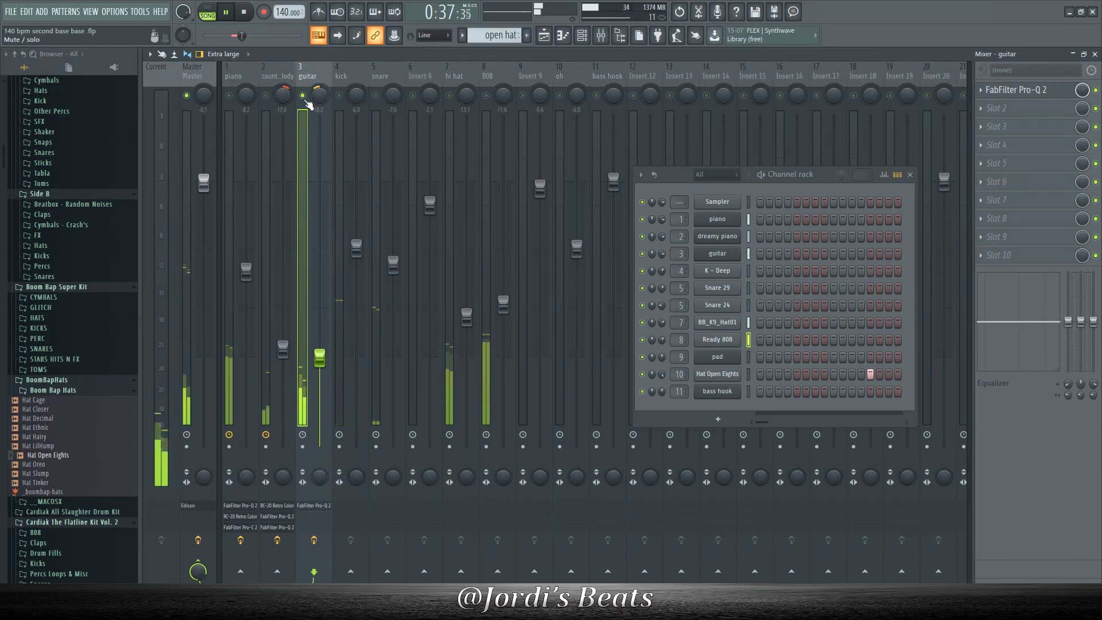
right_click(303, 98)
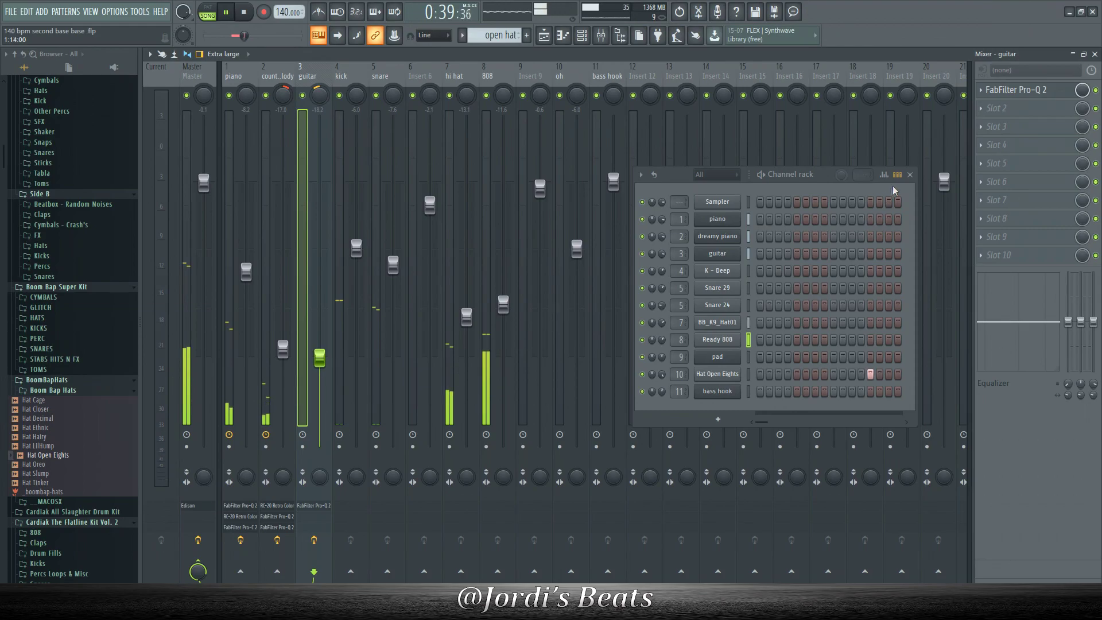
click(910, 175)
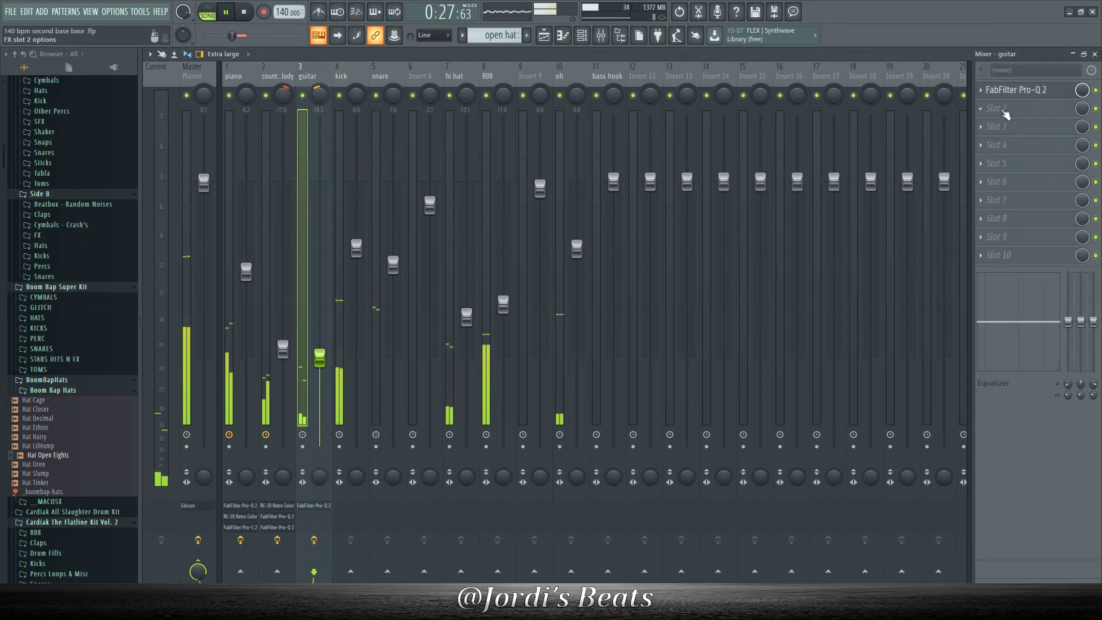
Add FabFilter Pro-C 2 to slot 2 of the guitar track and slightly lower its threshold and ratio
click(1004, 113)
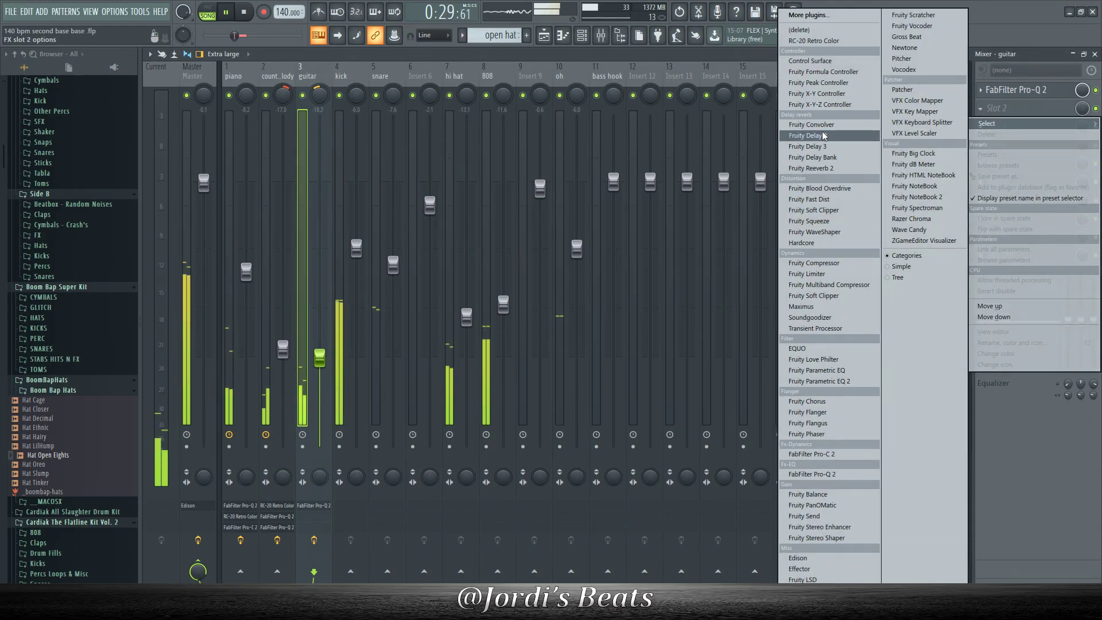
click(853, 453)
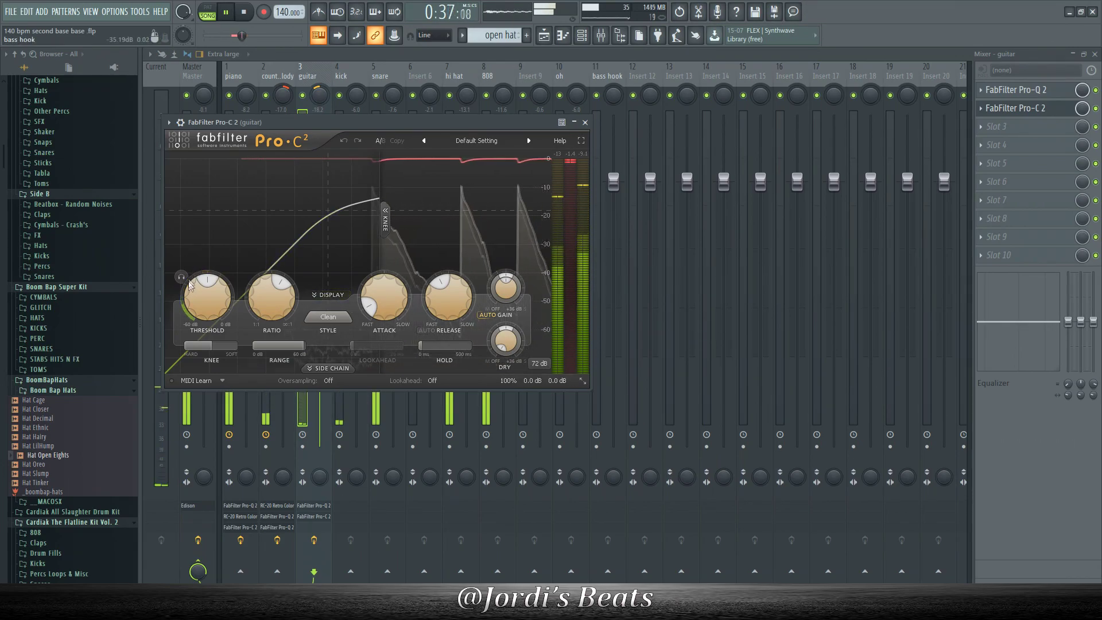
mouse_move(191, 300)
drag(194, 295, 278, 292)
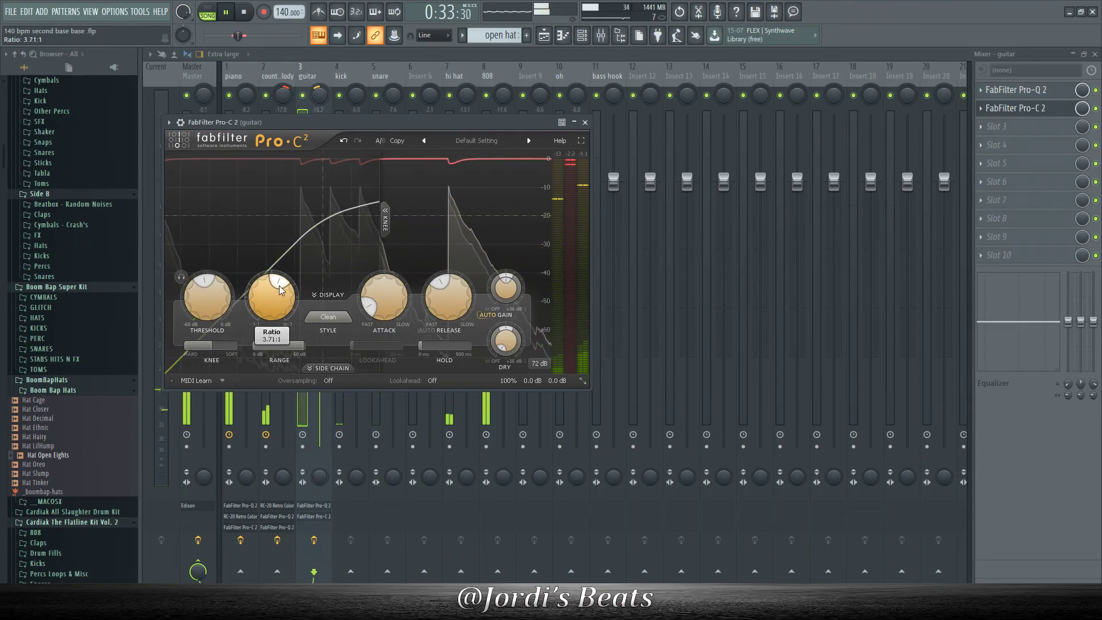
drag(272, 294, 266, 323)
Set the guitar compressor's attack to 1.60 ms and release to 320.8 ms, adjust its wet gain and close the plugin
drag(384, 297, 384, 280)
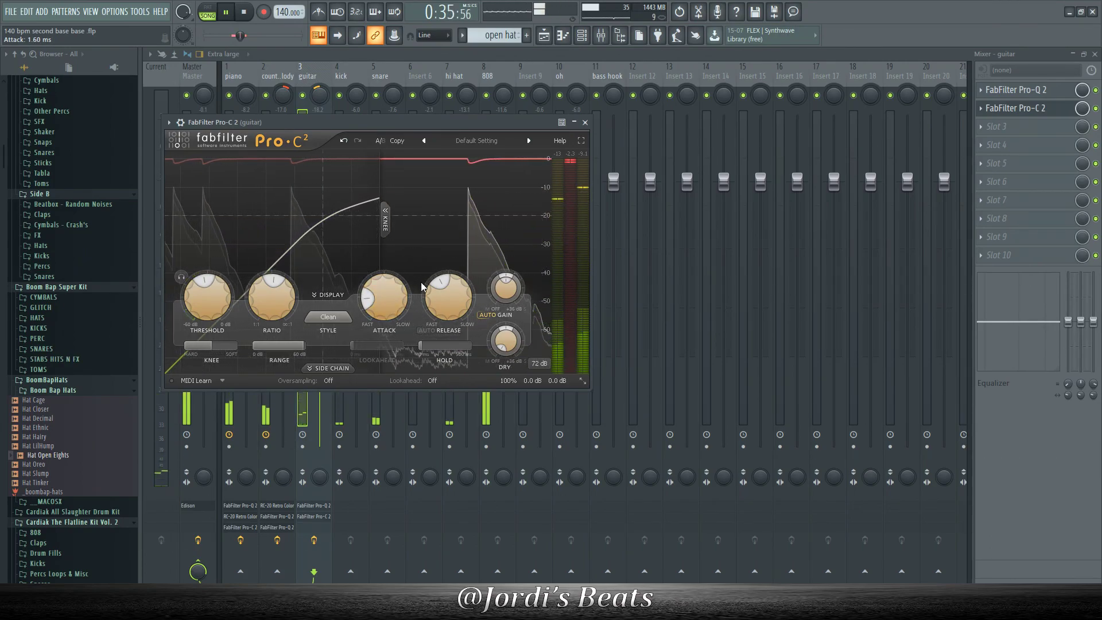
drag(448, 302, 450, 289)
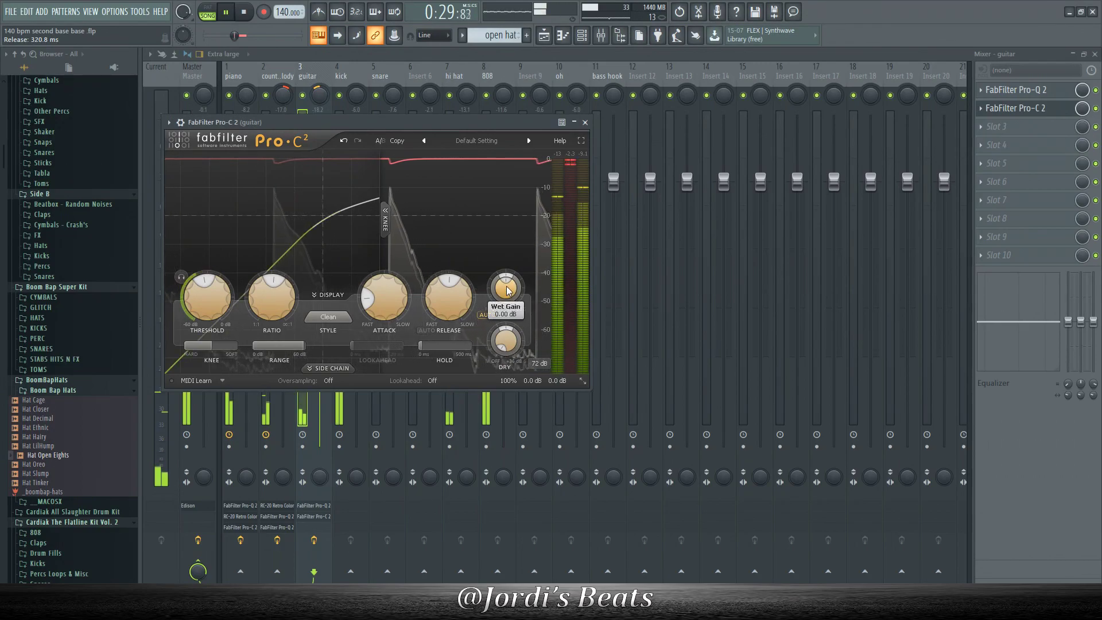
drag(509, 283, 509, 281)
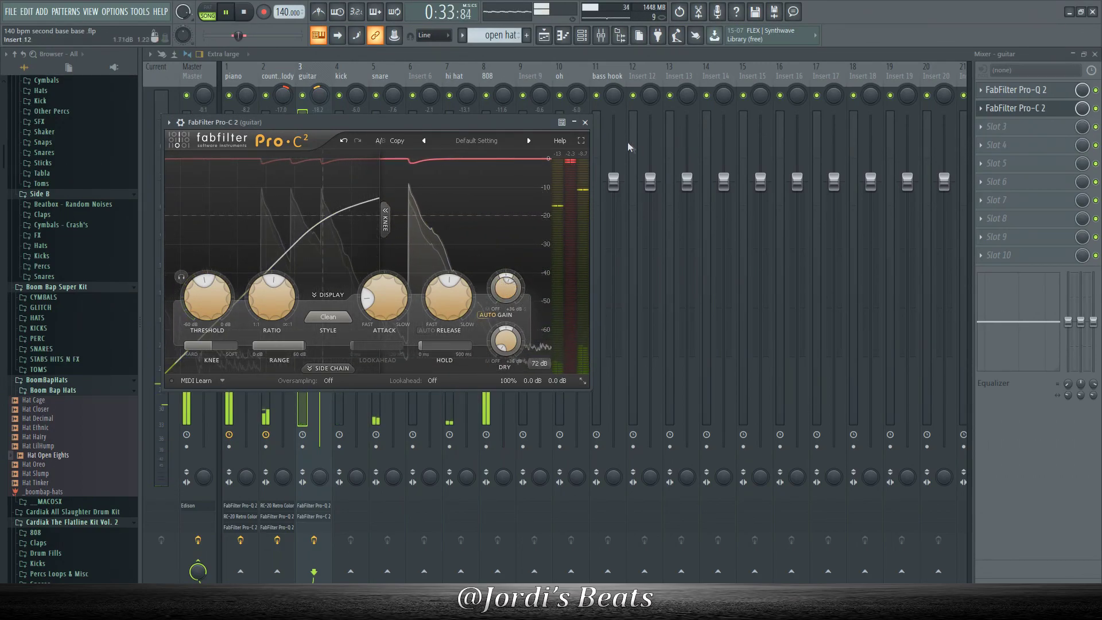
click(585, 124)
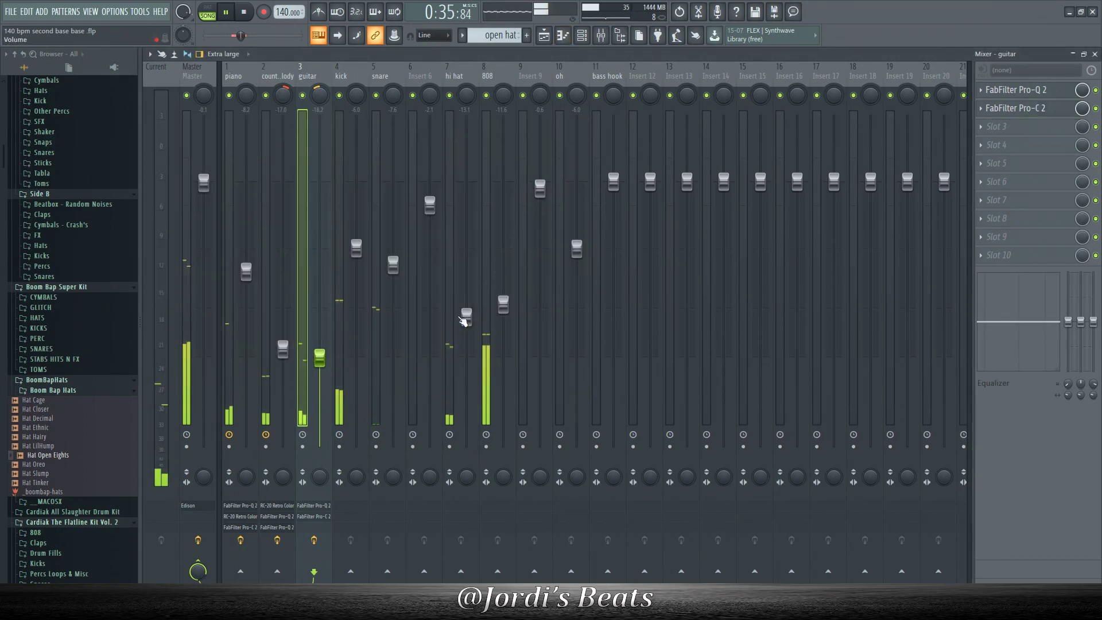
Lower the guitar track's fader in small moves to -22.1 dB during playback, and stop the song
drag(320, 358, 319, 363)
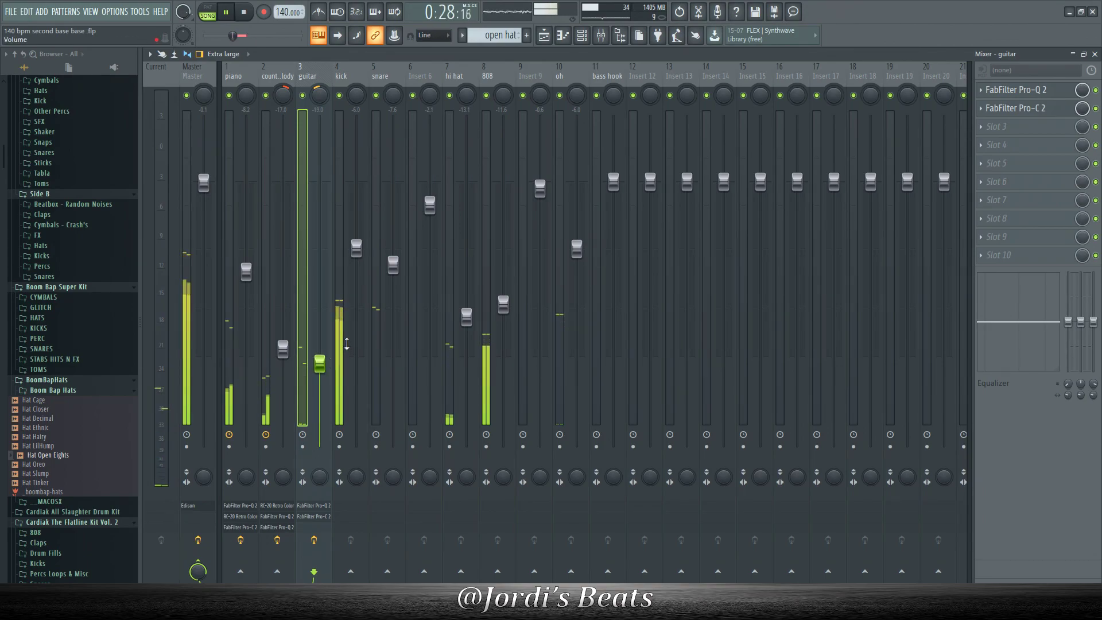
drag(321, 363, 321, 365)
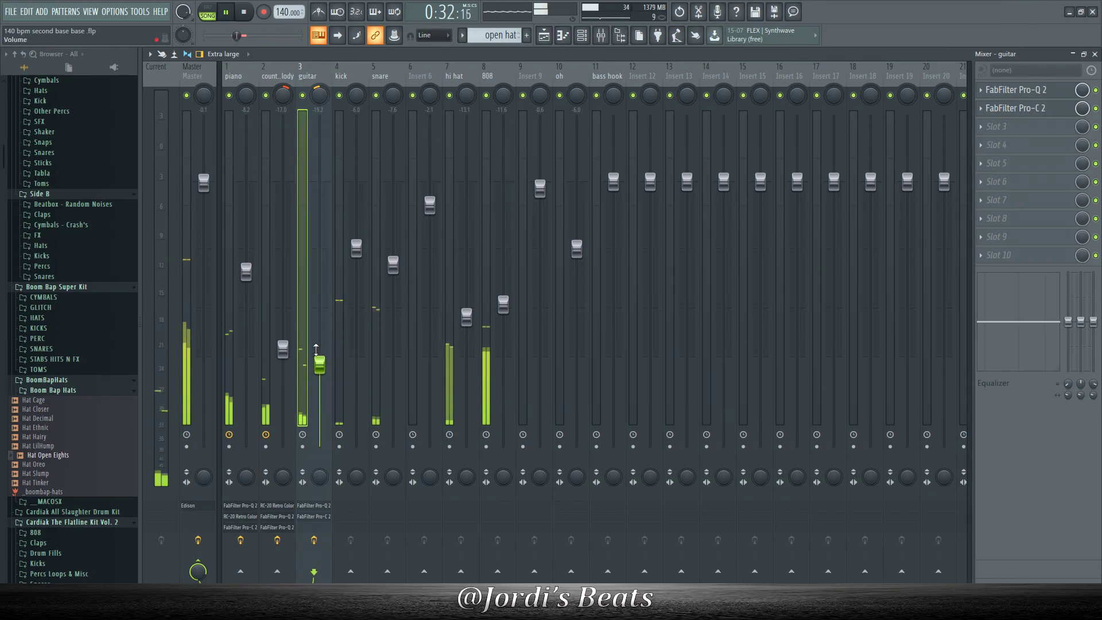
drag(320, 365, 321, 369)
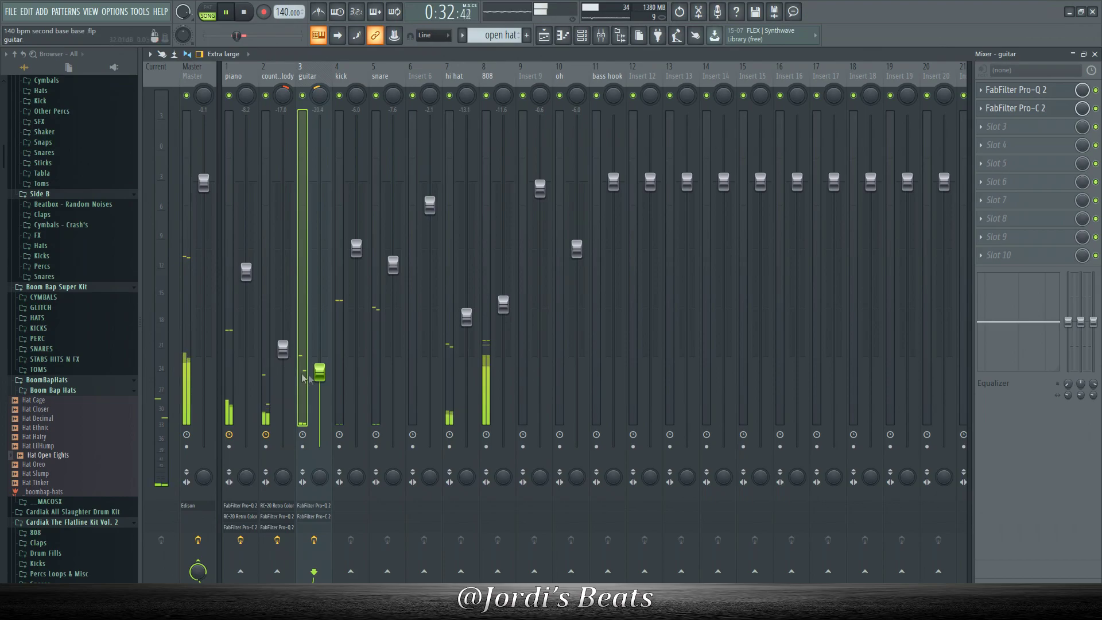
drag(320, 382, 319, 384)
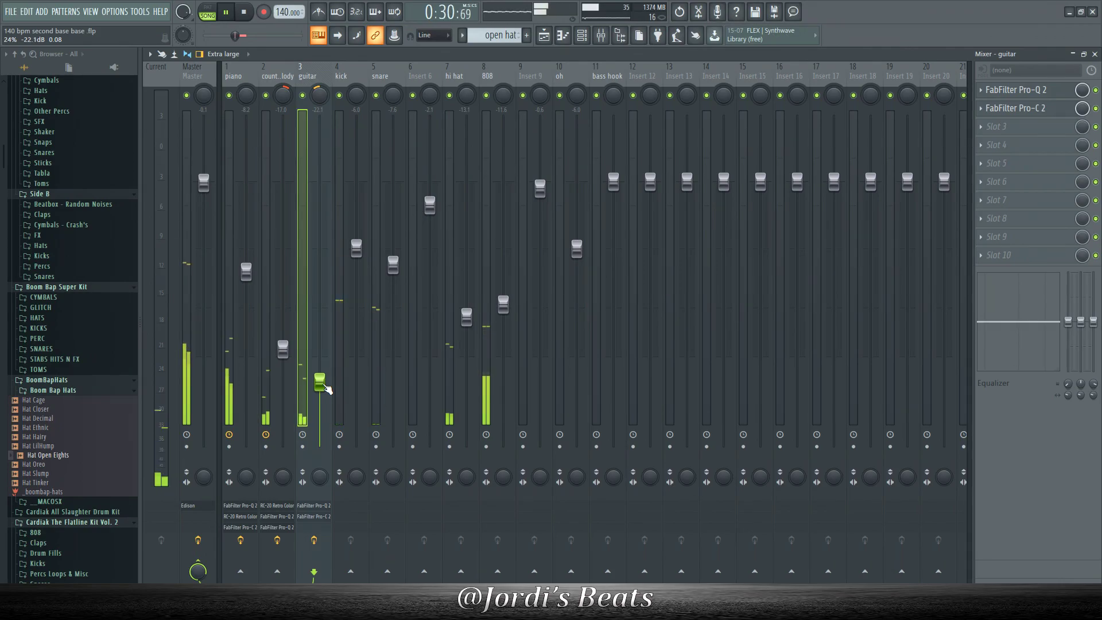
key(space)
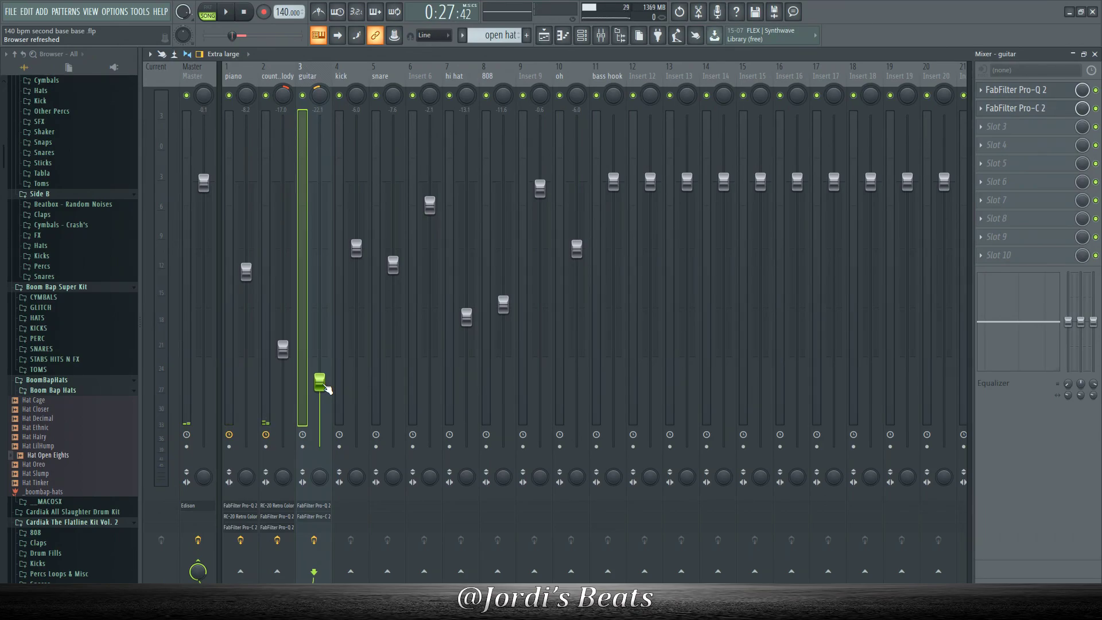
Audition the guitar track soloed at its new level, stop playback and restore the other tracks
right_click(302, 96)
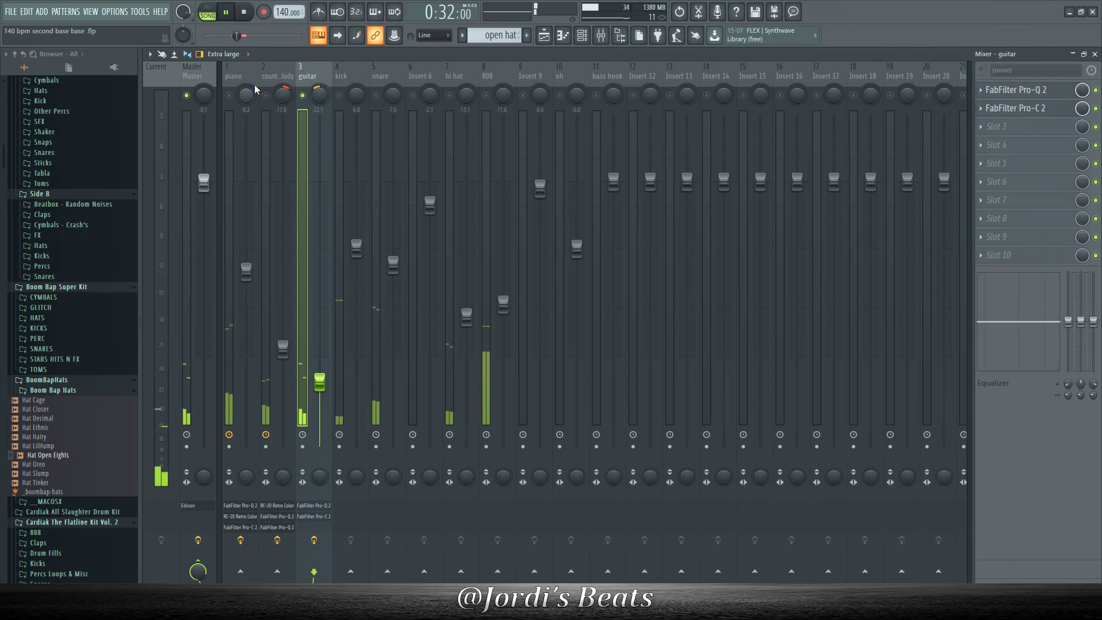
key(space)
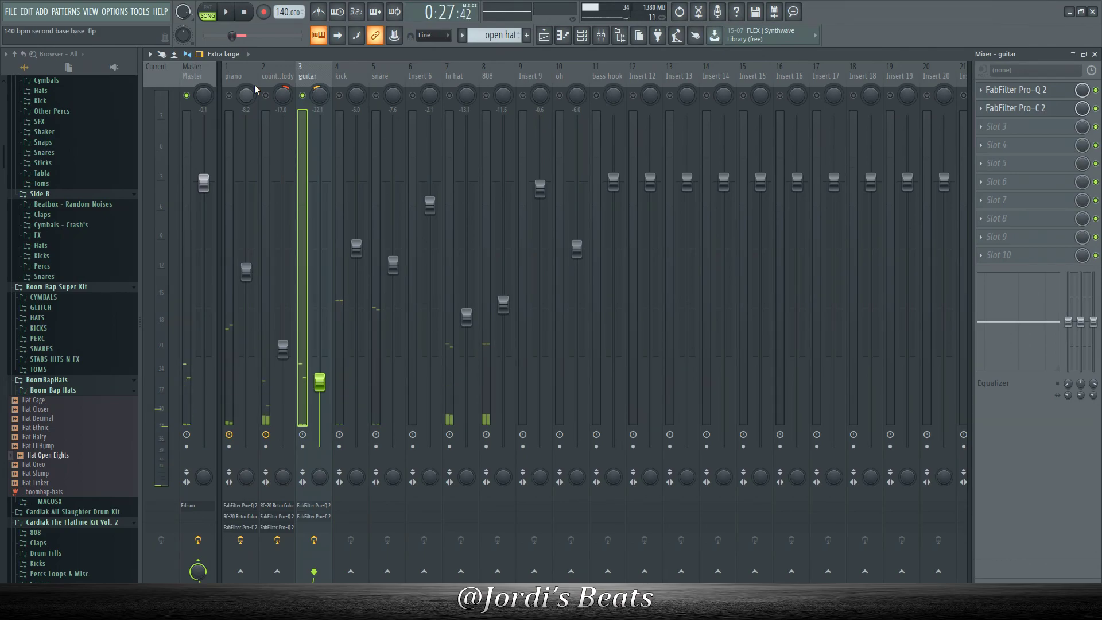
right_click(303, 95)
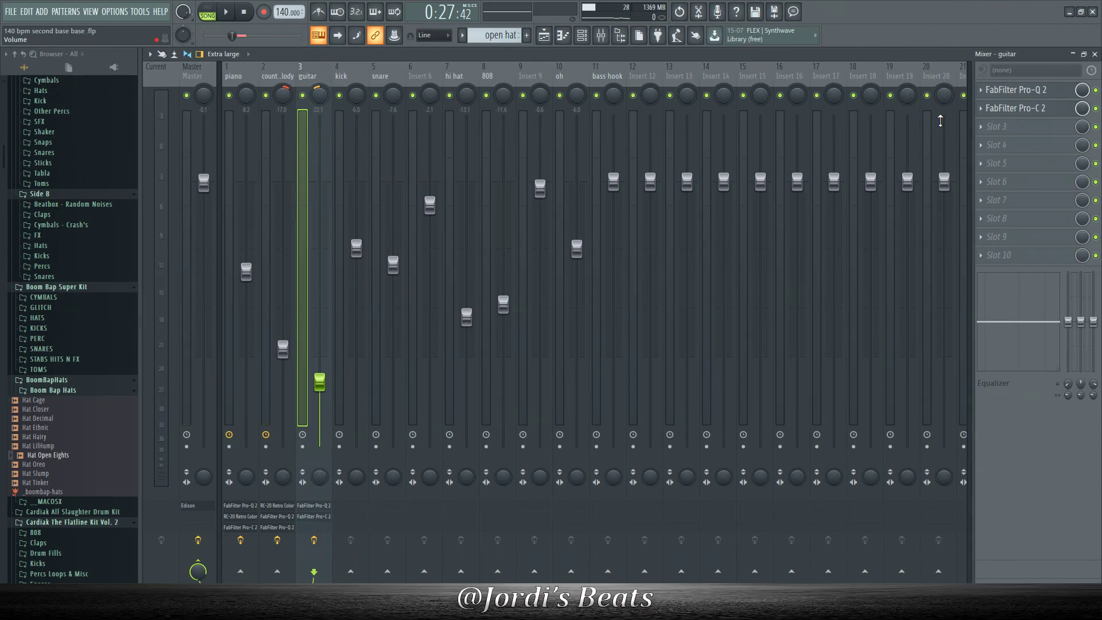
Review the Pro-Q 2 curves on the piano and guitar tracks, closing each plugin window after viewing
click(227, 84)
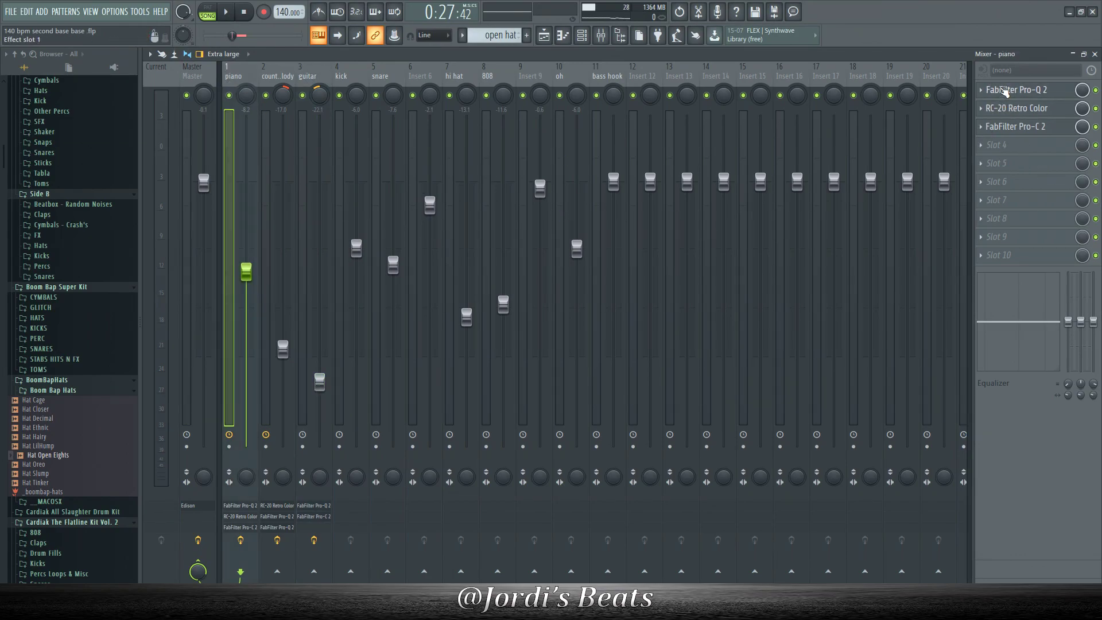
click(1004, 91)
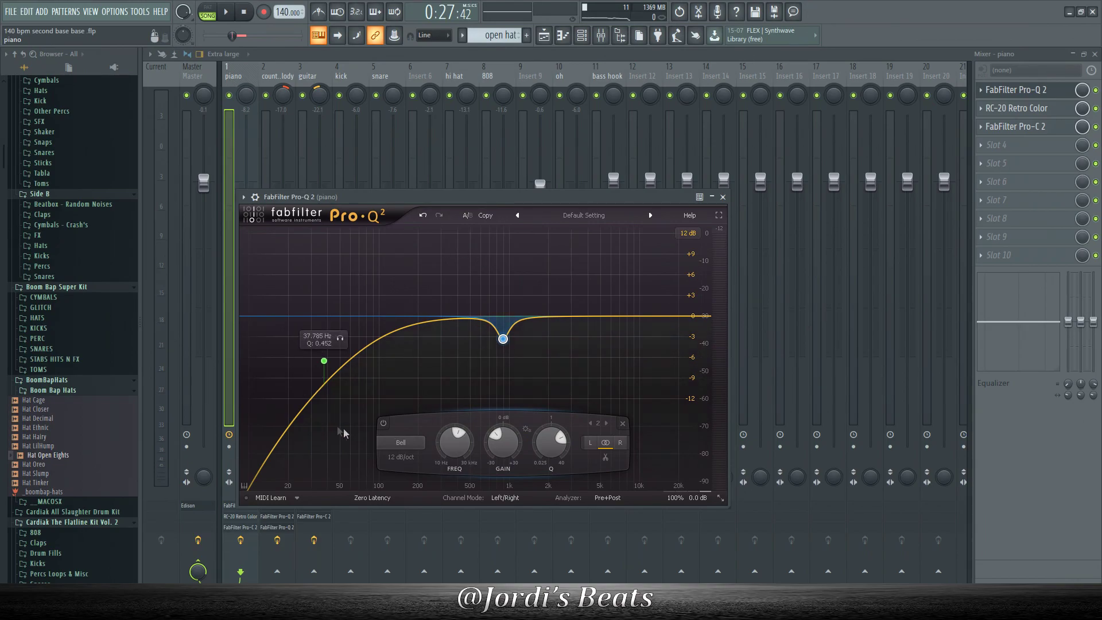
click(722, 197)
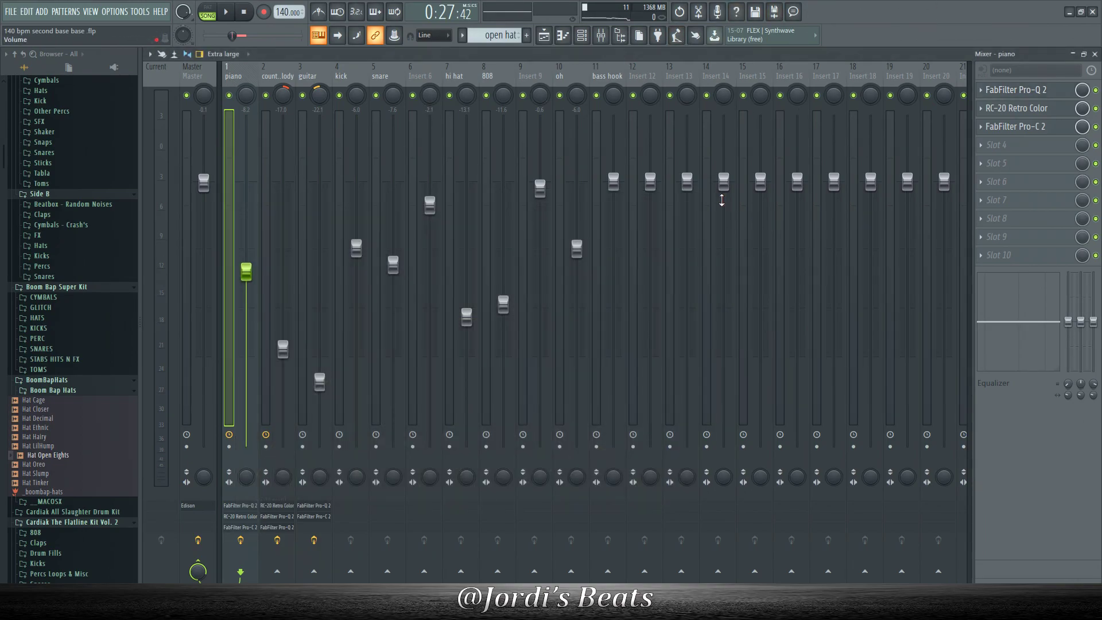
click(314, 83)
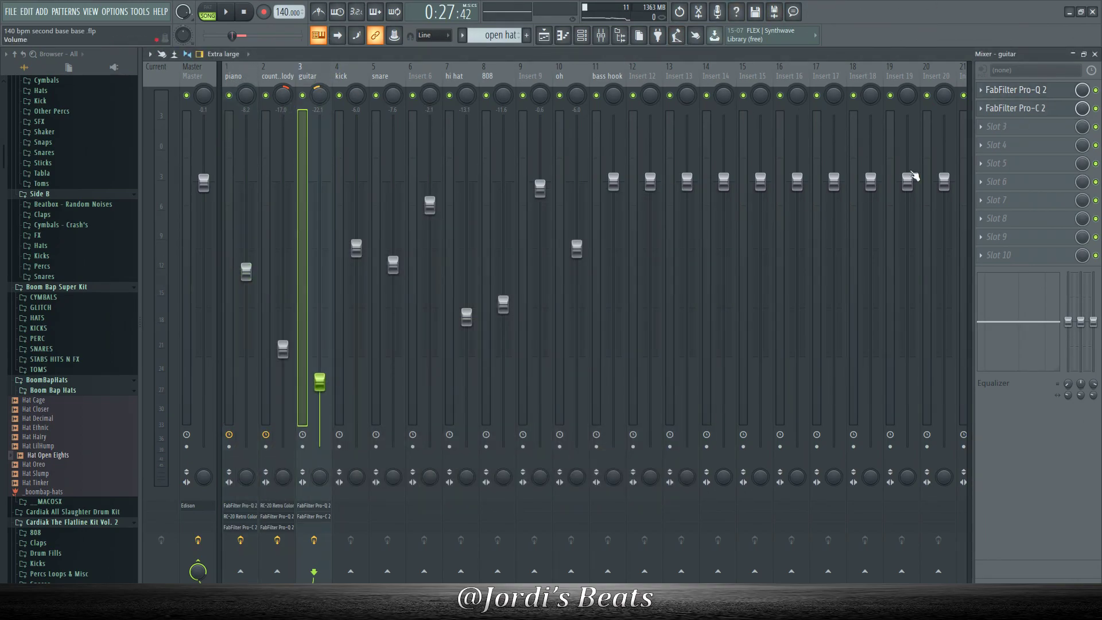
click(994, 95)
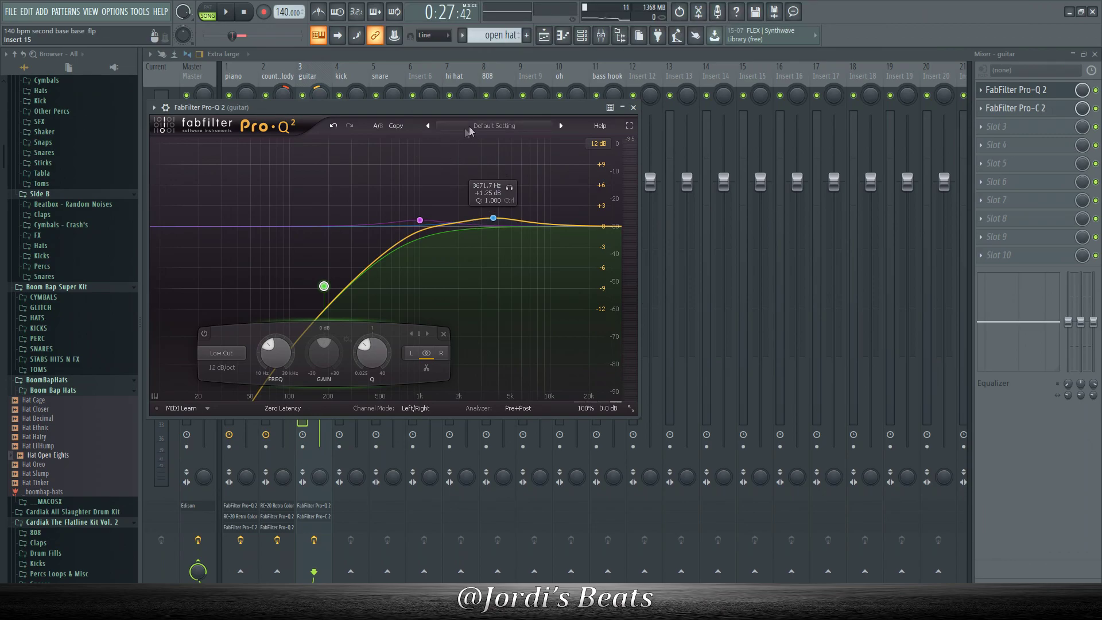
click(633, 110)
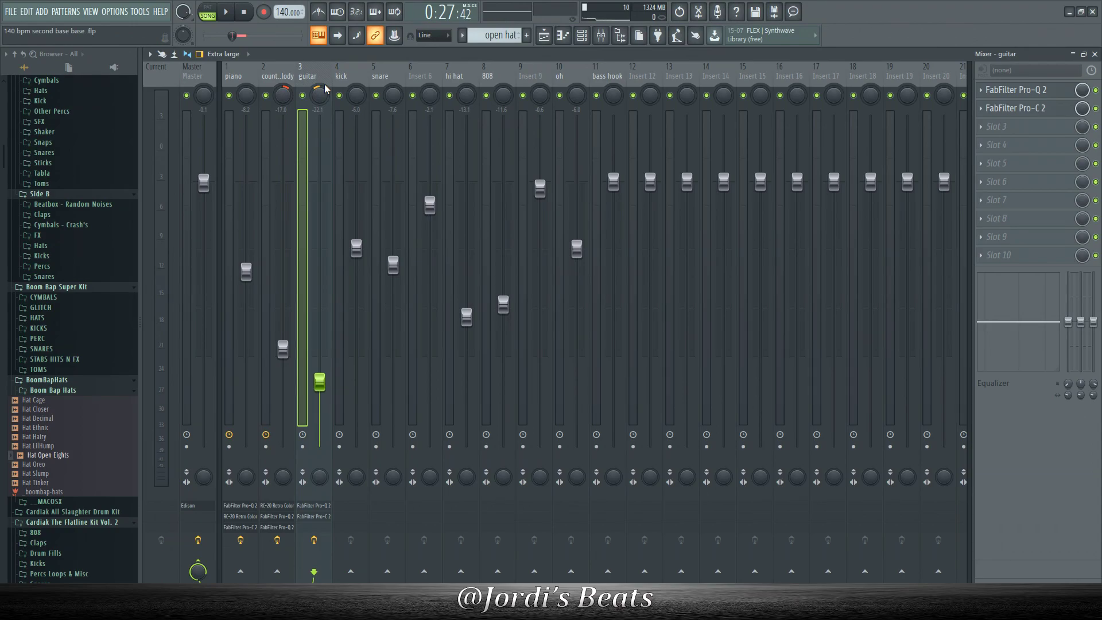
Play the song and lower the 808 fader to about -12.4 dB and the open hat fader to about -7.9 dB
key(space)
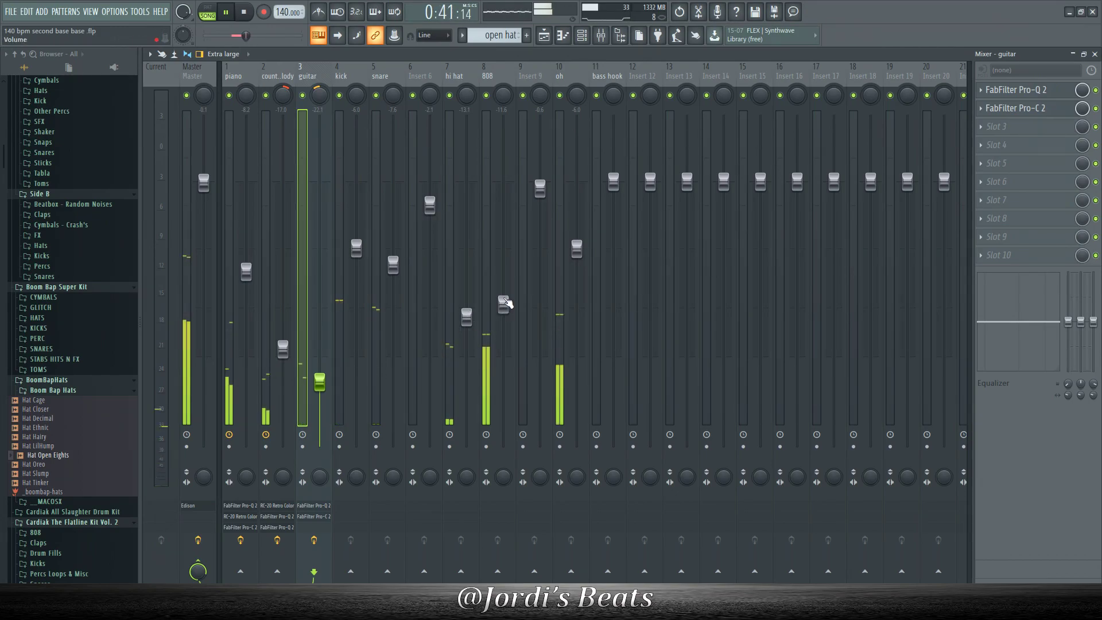
drag(503, 305, 503, 309)
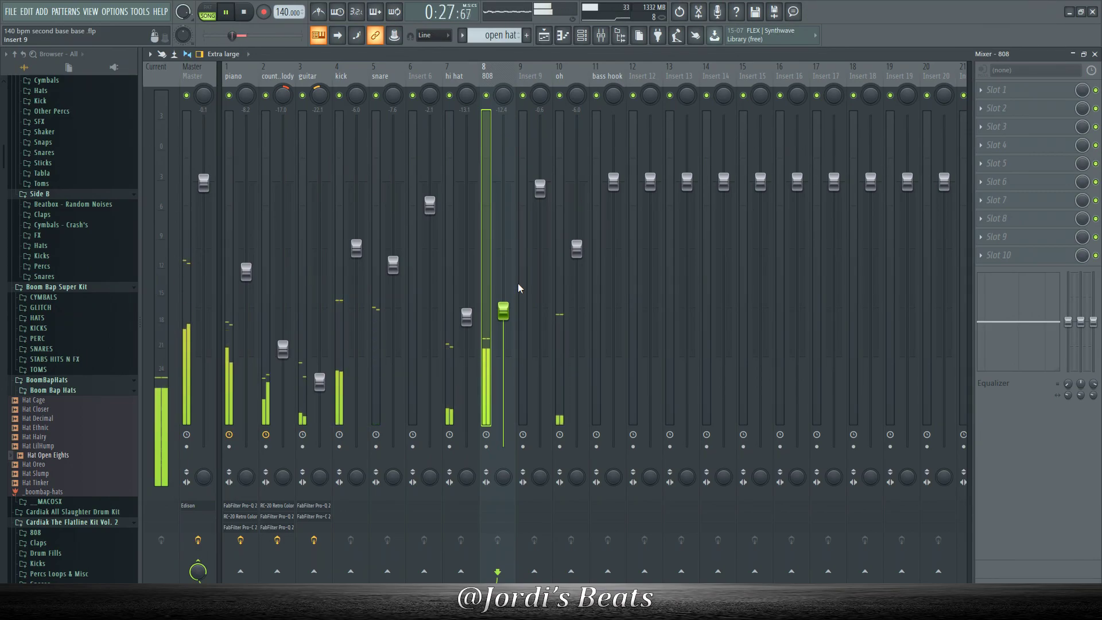
click(553, 254)
drag(577, 249, 576, 267)
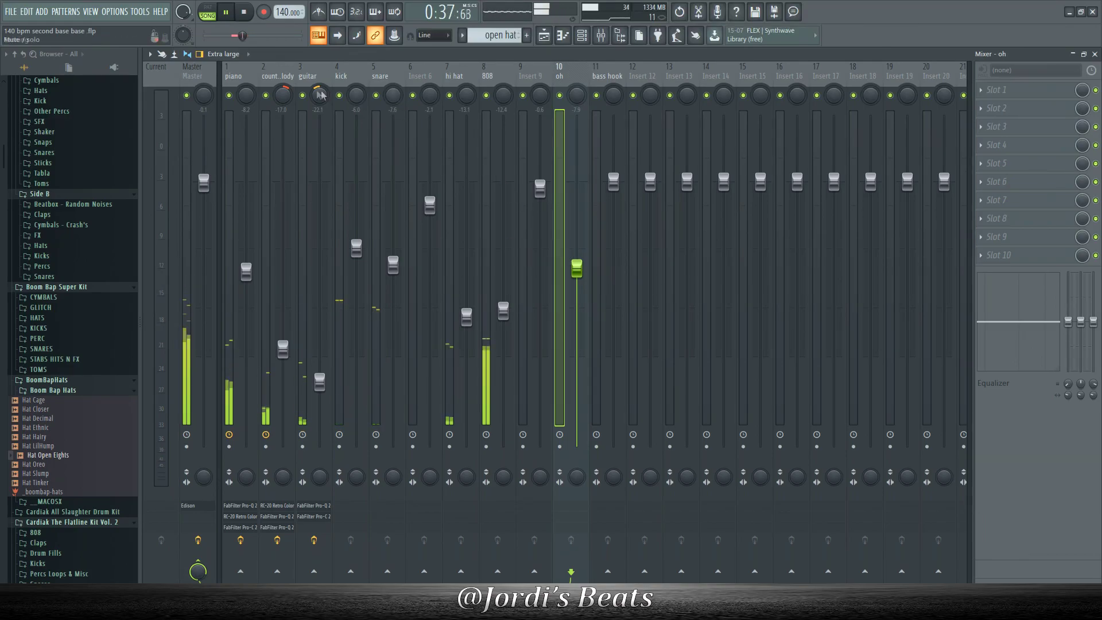
Add Fruity Soft Clipper to slot 1 of the kick track, lower its threshold slightly and close the plugin
click(339, 88)
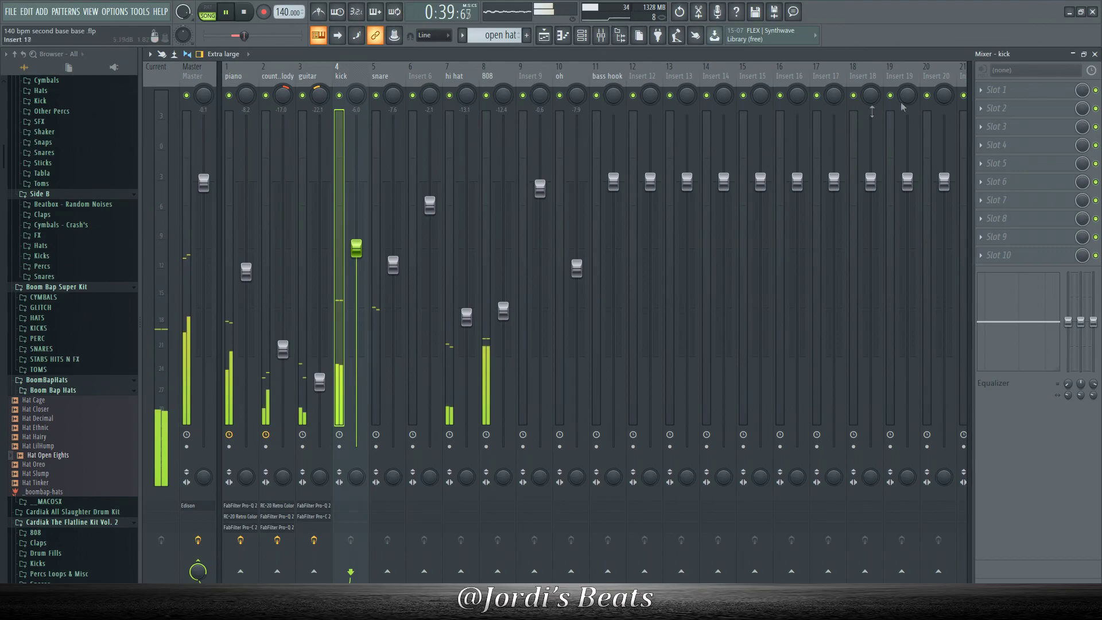
click(993, 99)
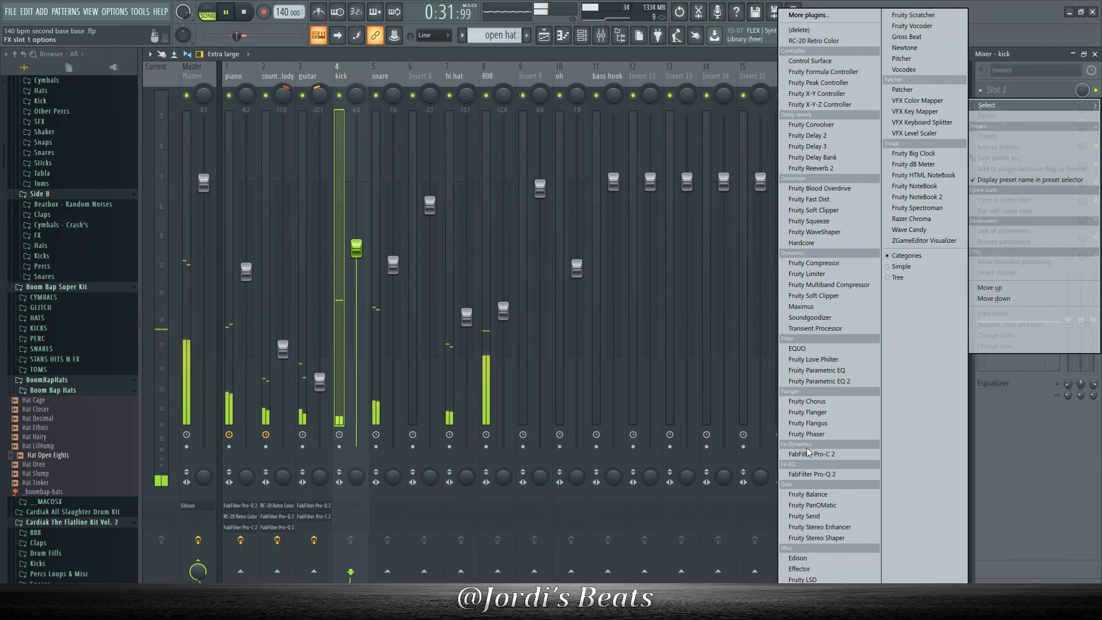
click(809, 296)
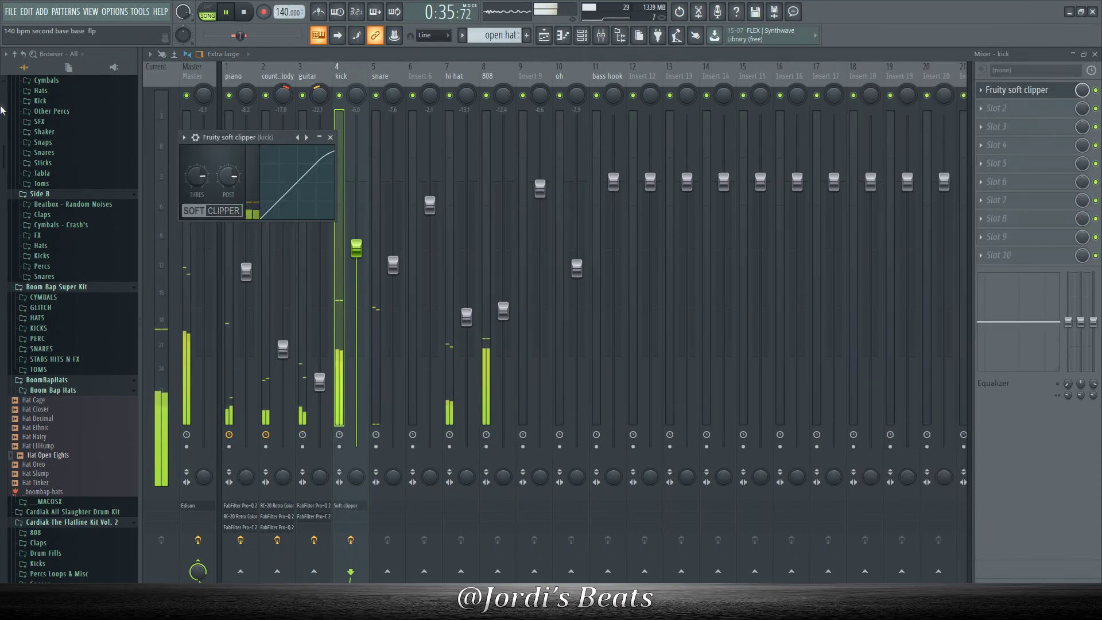
drag(197, 177, 196, 185)
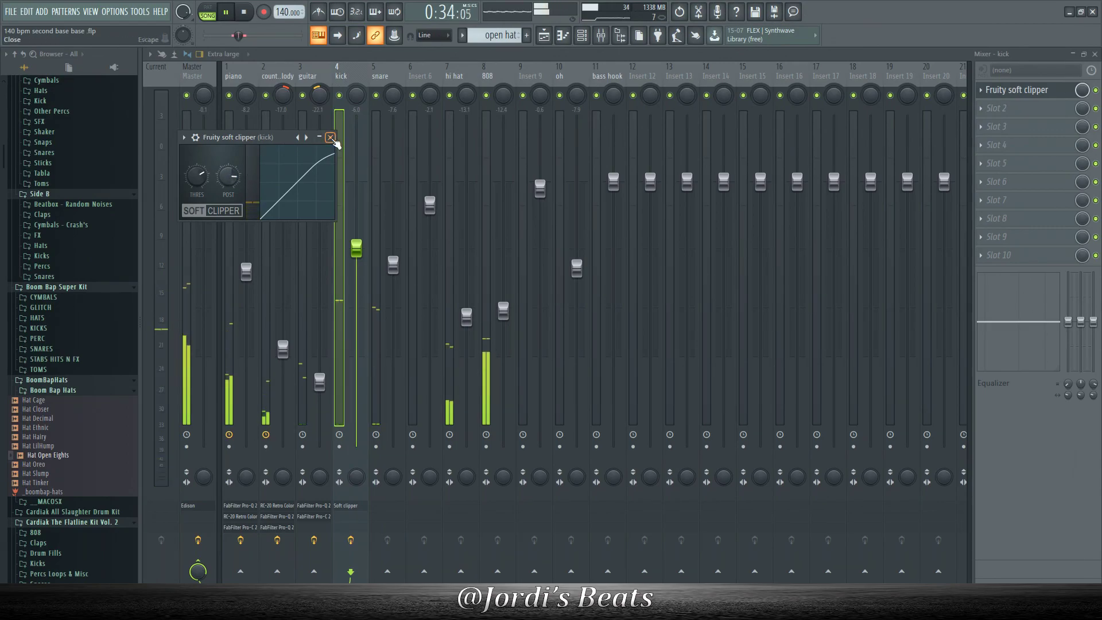
click(330, 137)
Switch to the kick pattern and open the miscellaneous settings of the K - Deep sampler channel
drag(485, 40, 485, 17)
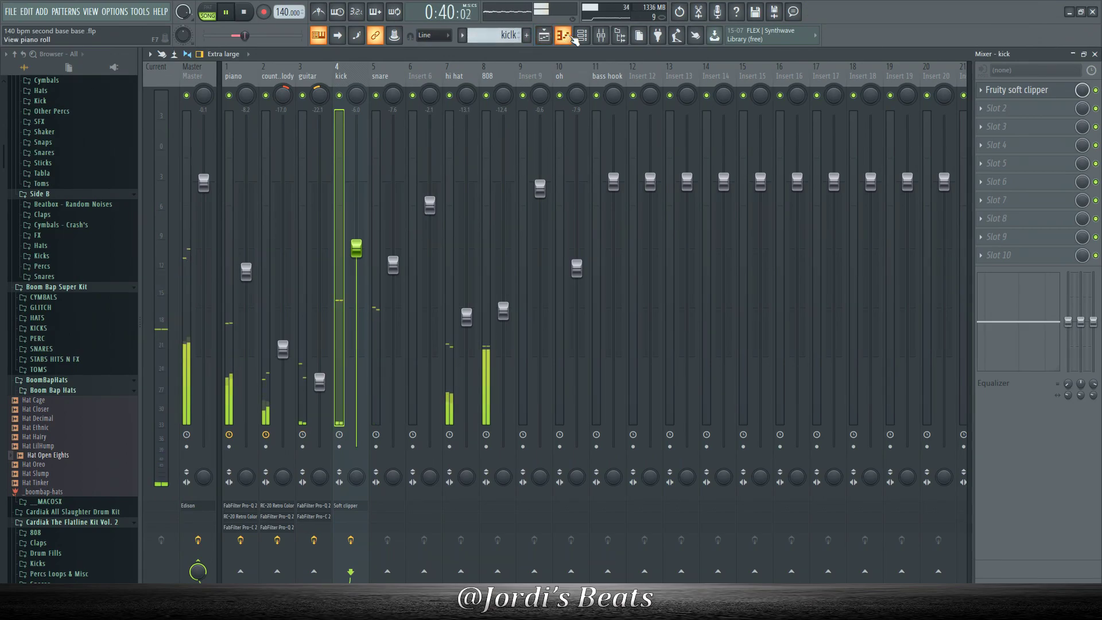
click(561, 36)
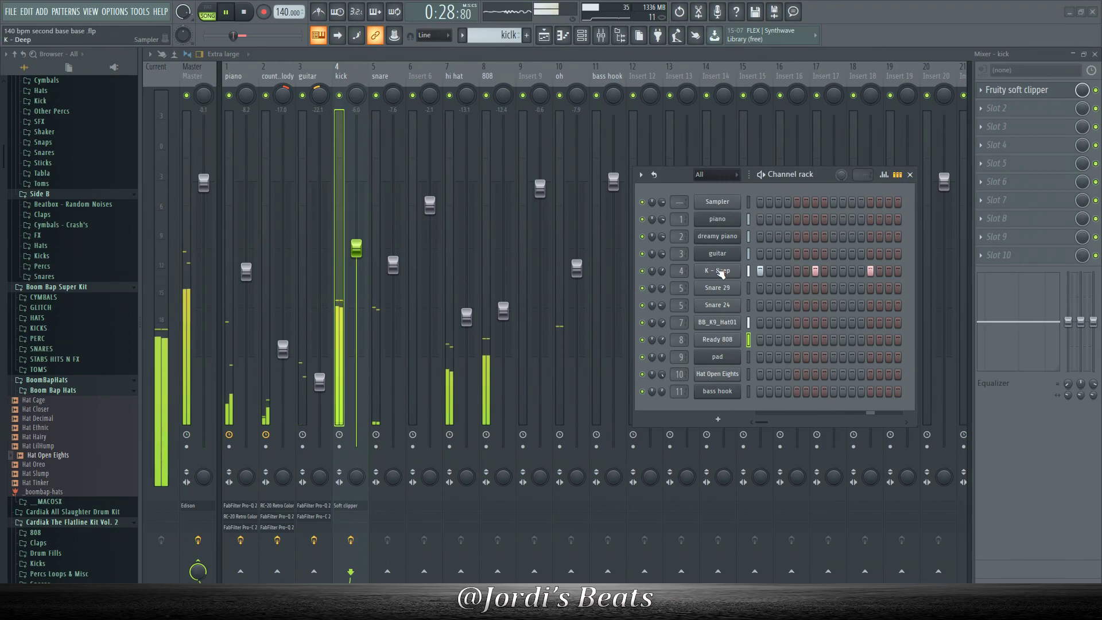
click(717, 270)
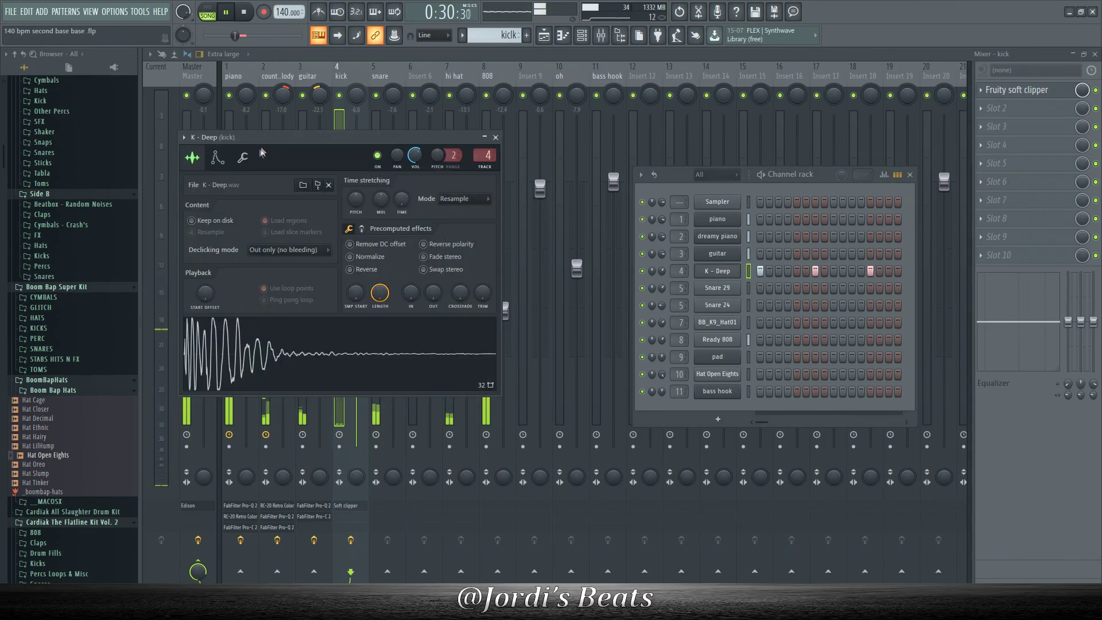
click(242, 159)
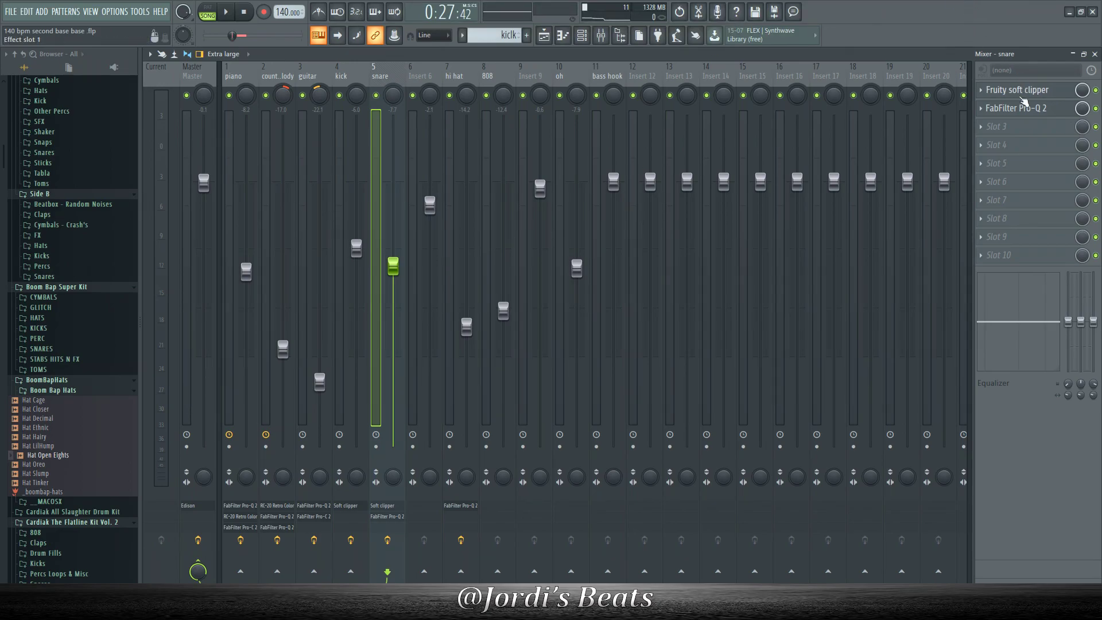
Check the snare track's Fruity Soft Clipper settings, close the plugin and show the channel rack
click(1023, 92)
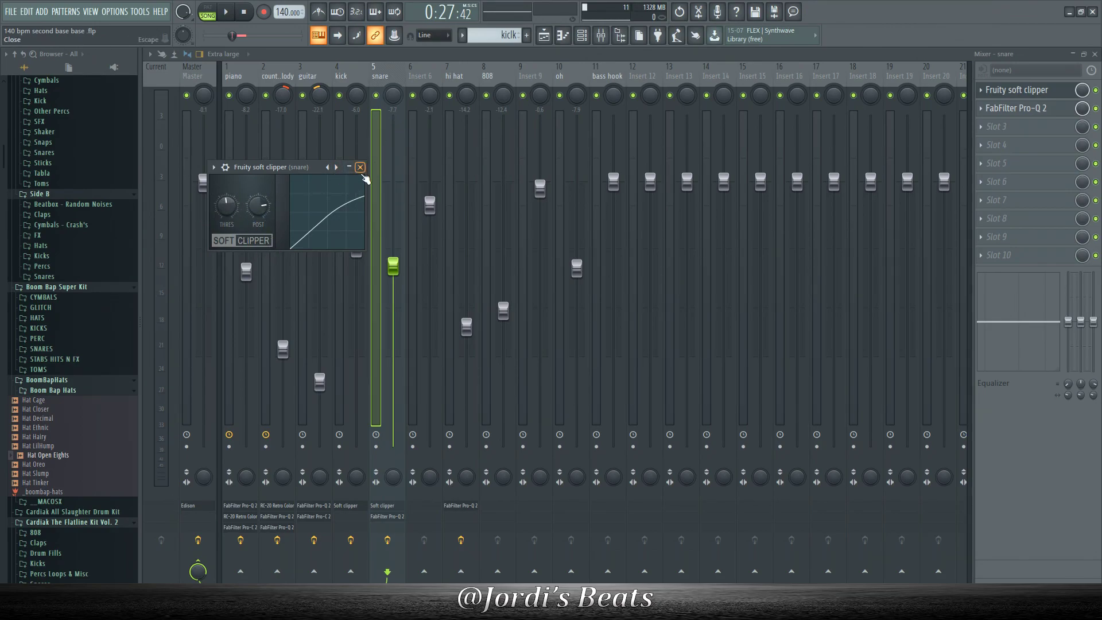
click(363, 171)
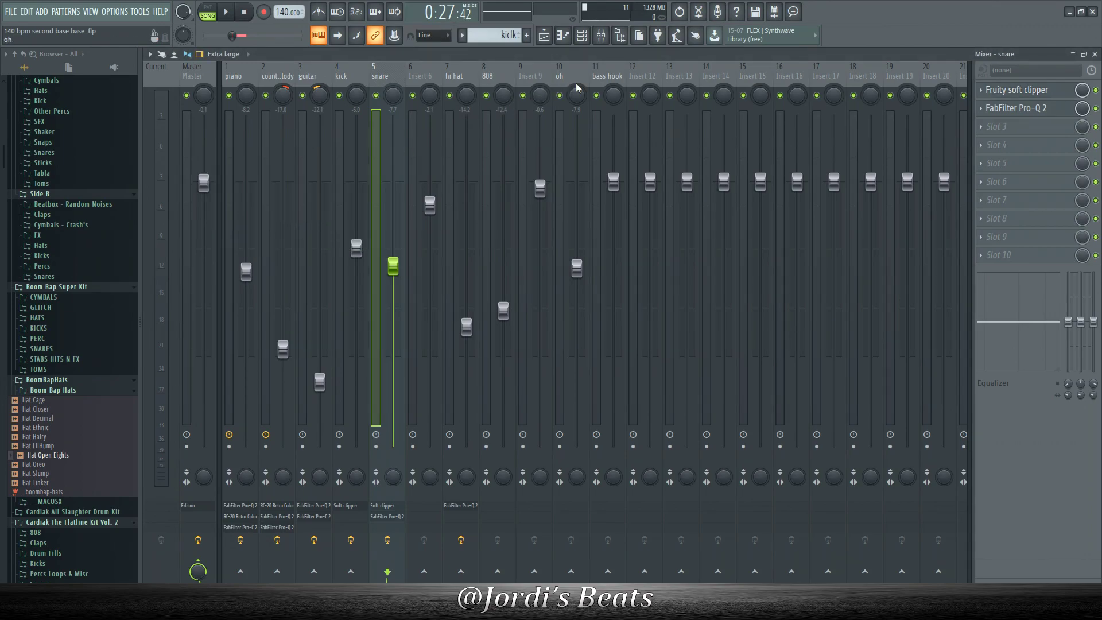
click(597, 38)
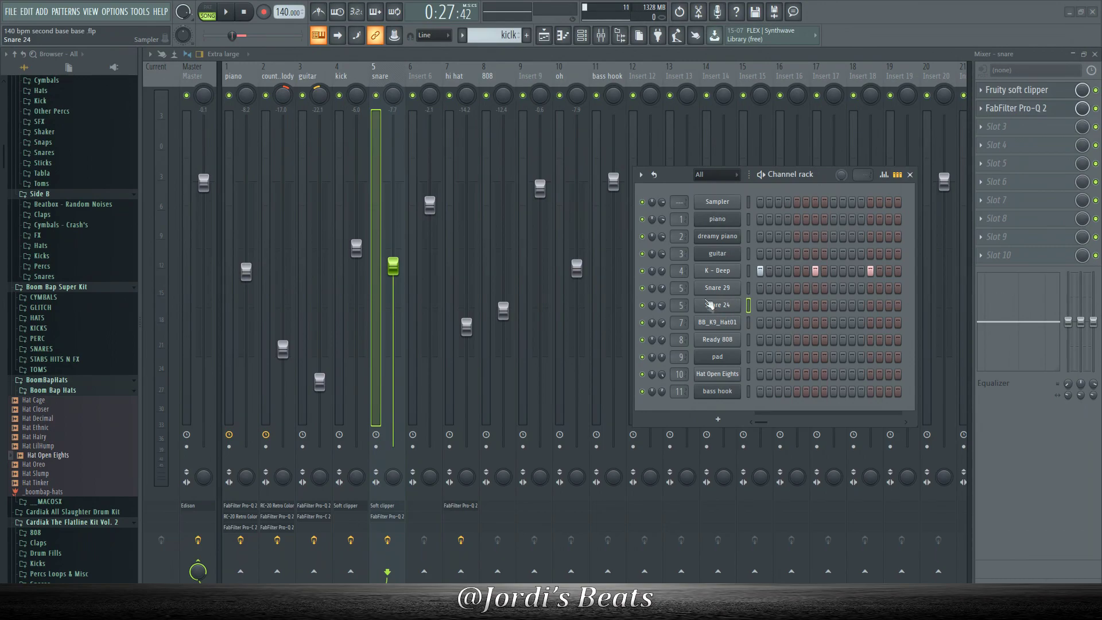
Audition the K - Deep sampler in the song with its volume multiplier at 128%, stop playback and close its settings and the channel rack
click(717, 270)
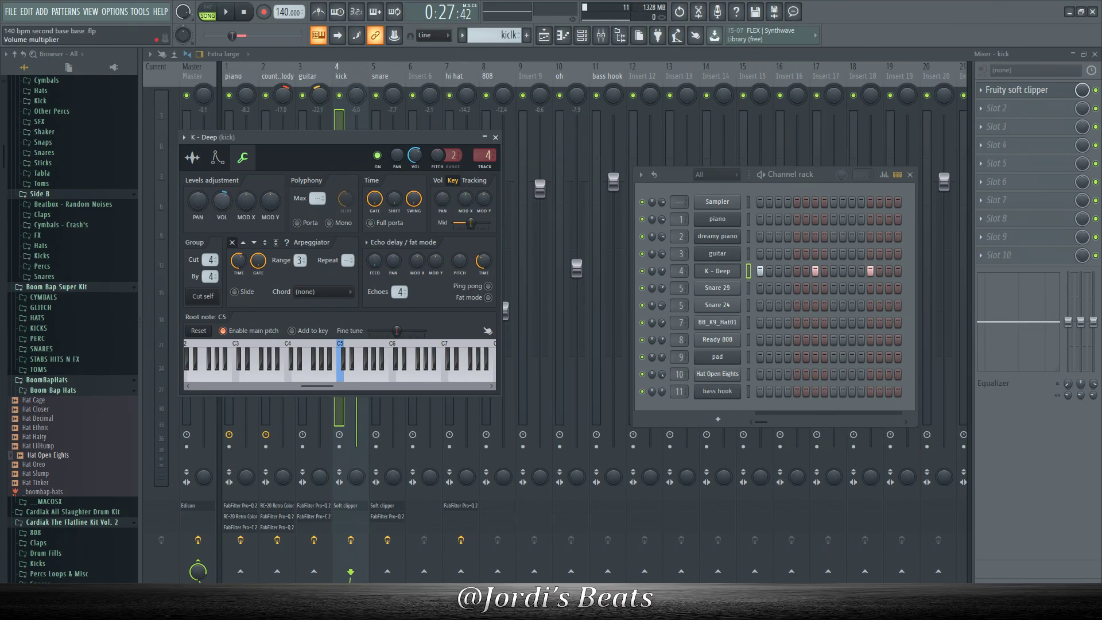
key(space)
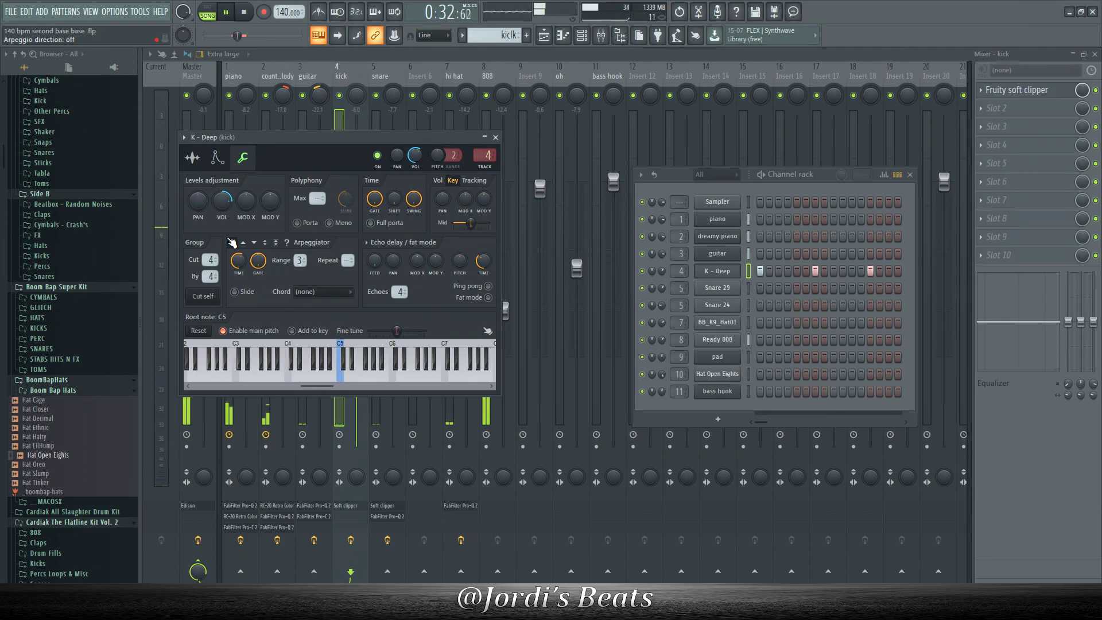
key(space)
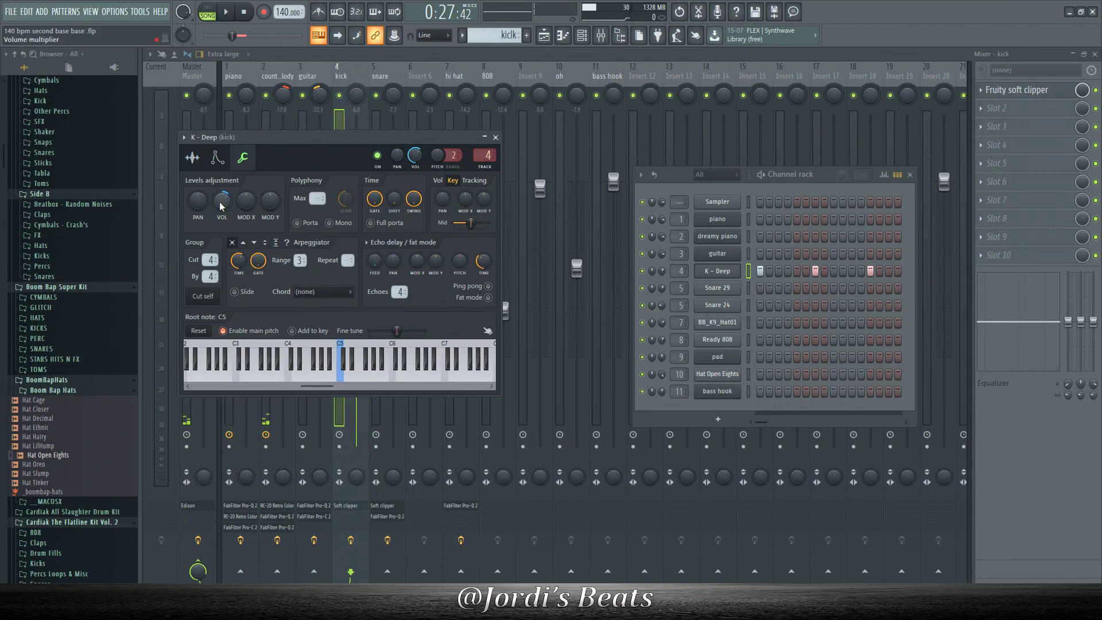
key(space)
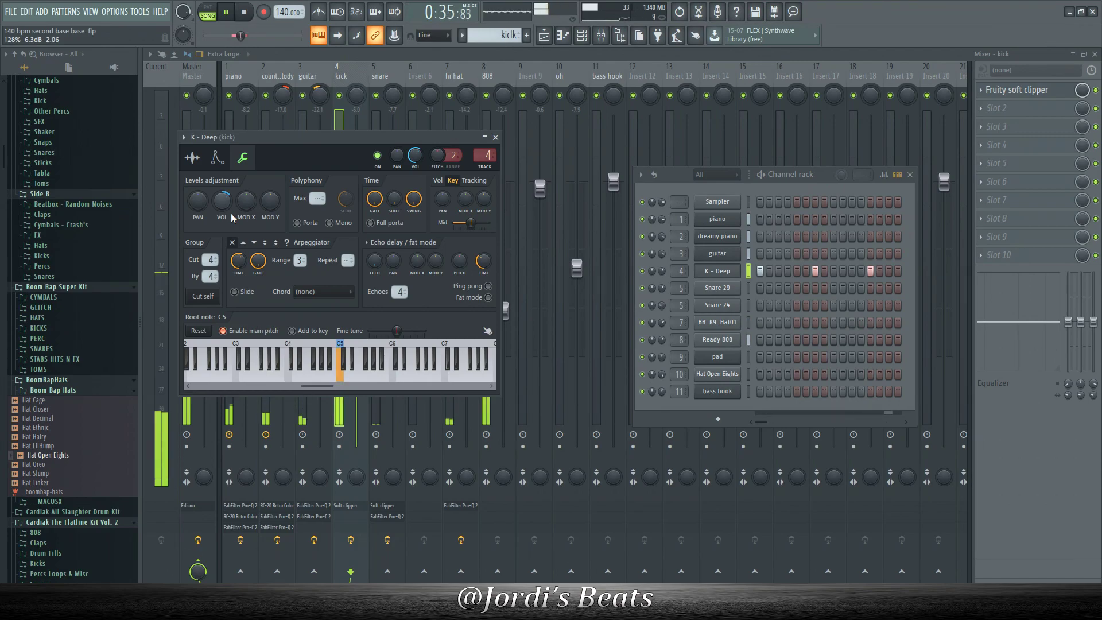
key(space)
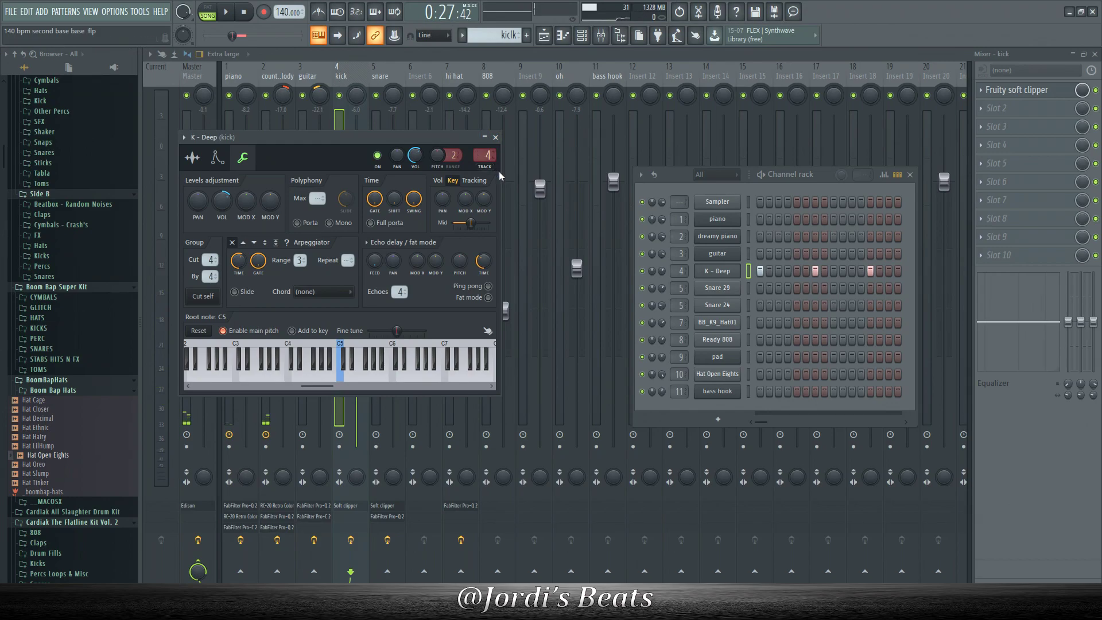
click(495, 137)
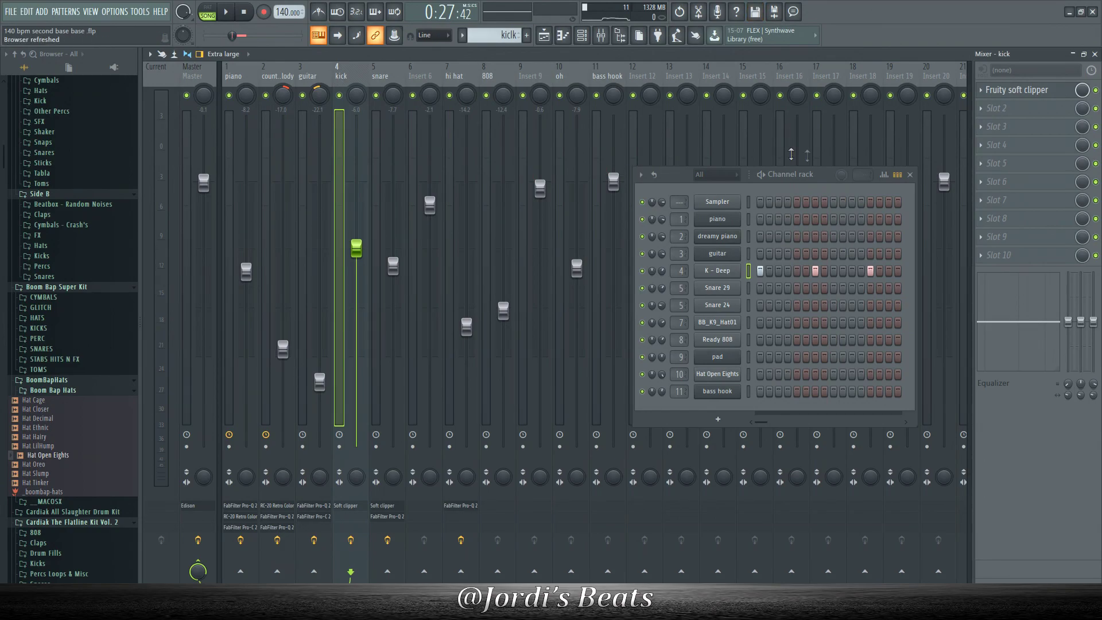
click(910, 175)
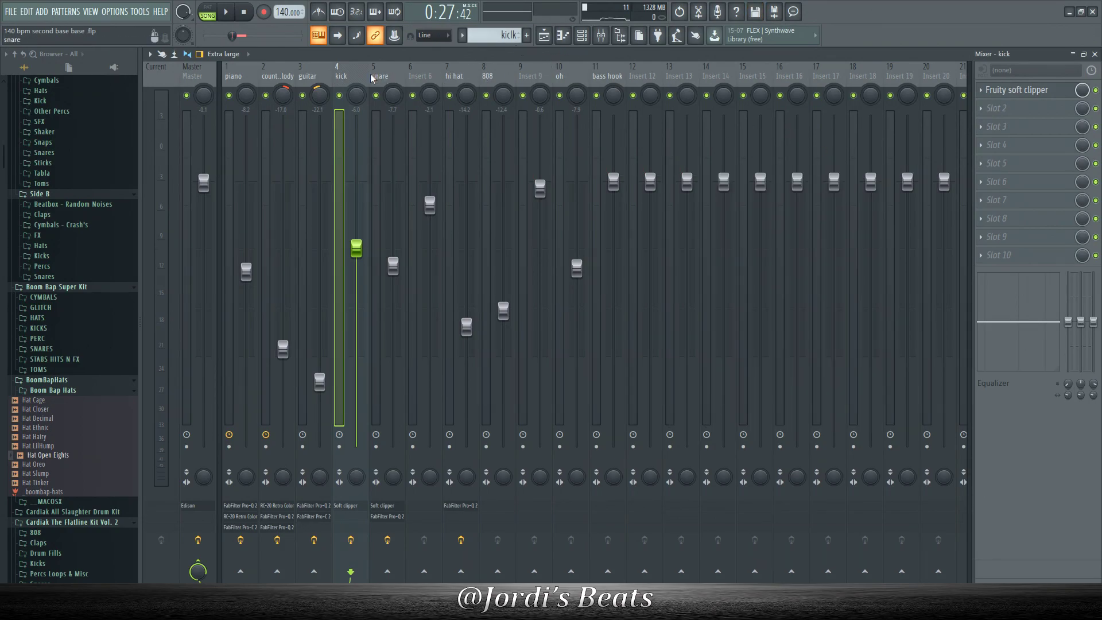
Review the RC-20 Retro Color settings on the piano track and close the plugin
click(241, 71)
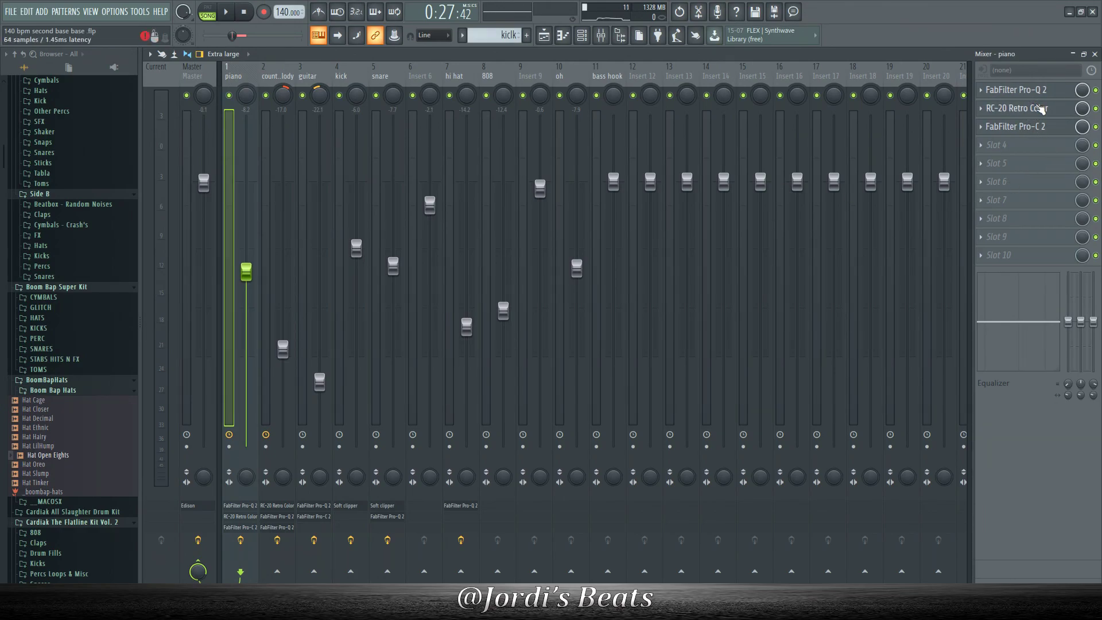
click(1042, 109)
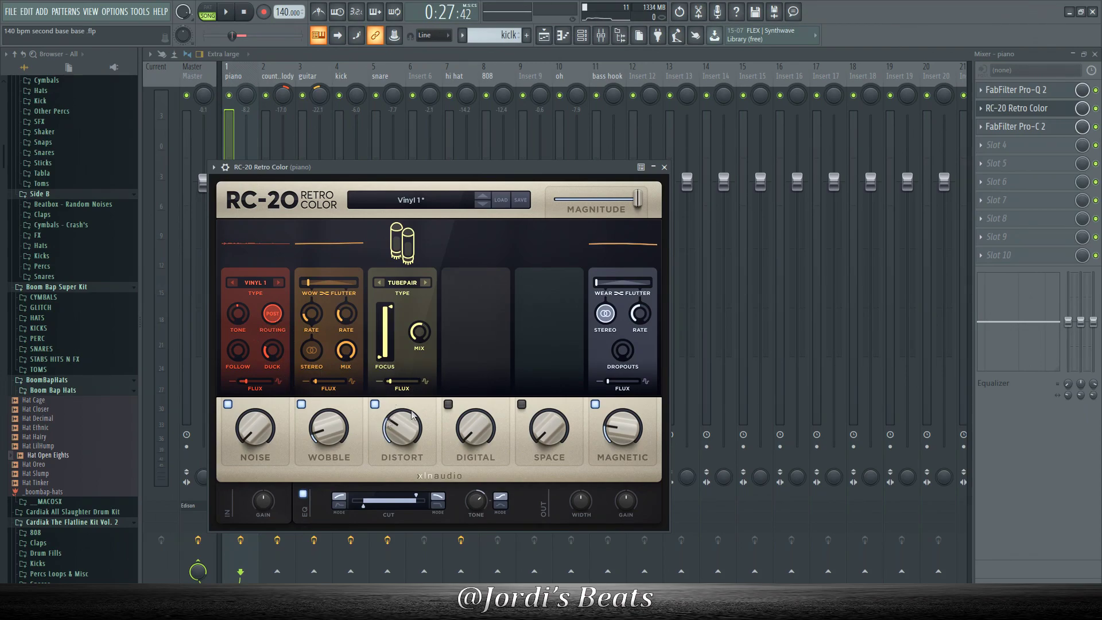
click(664, 167)
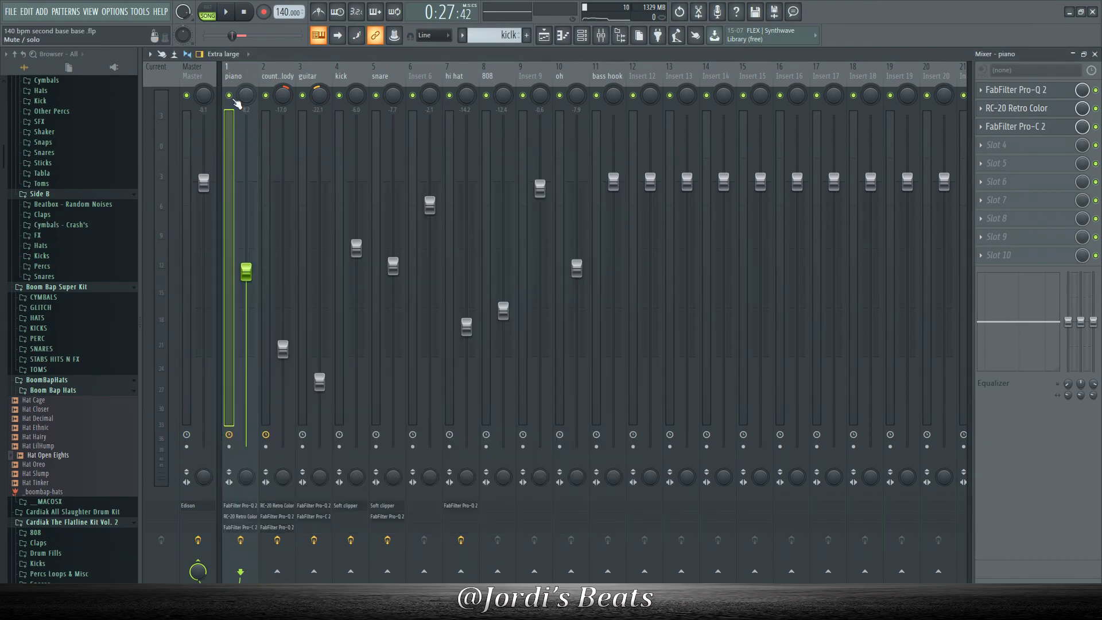
Solo the piano track and play the song to compare it with RC-20 Retro Color enabled and bypassed, leaving the effect enabled
right_click(230, 95)
key(space)
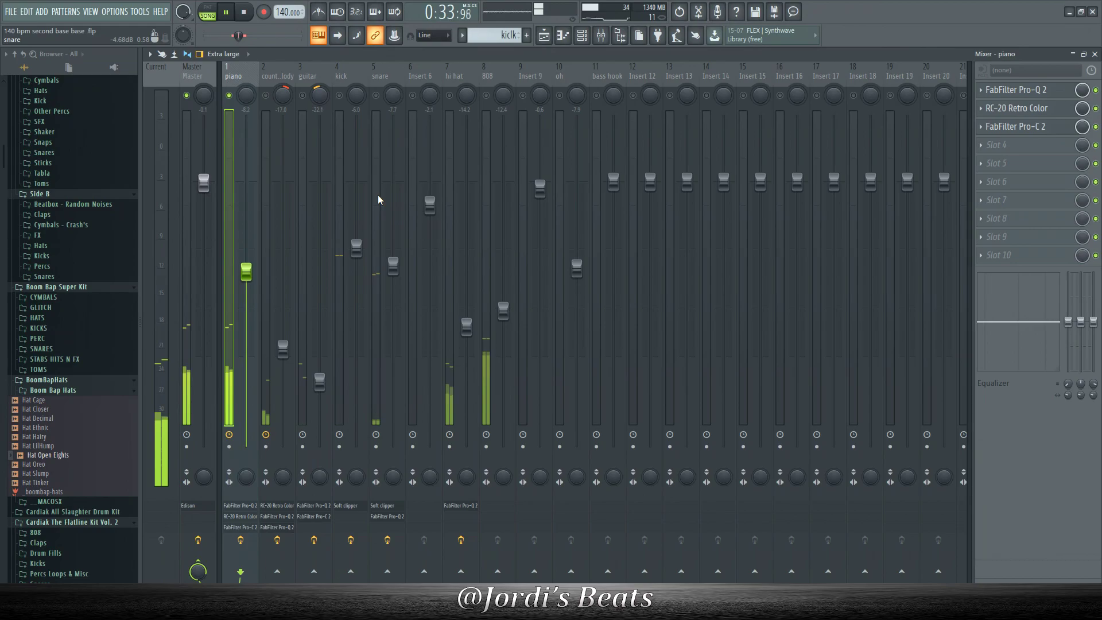
key(space)
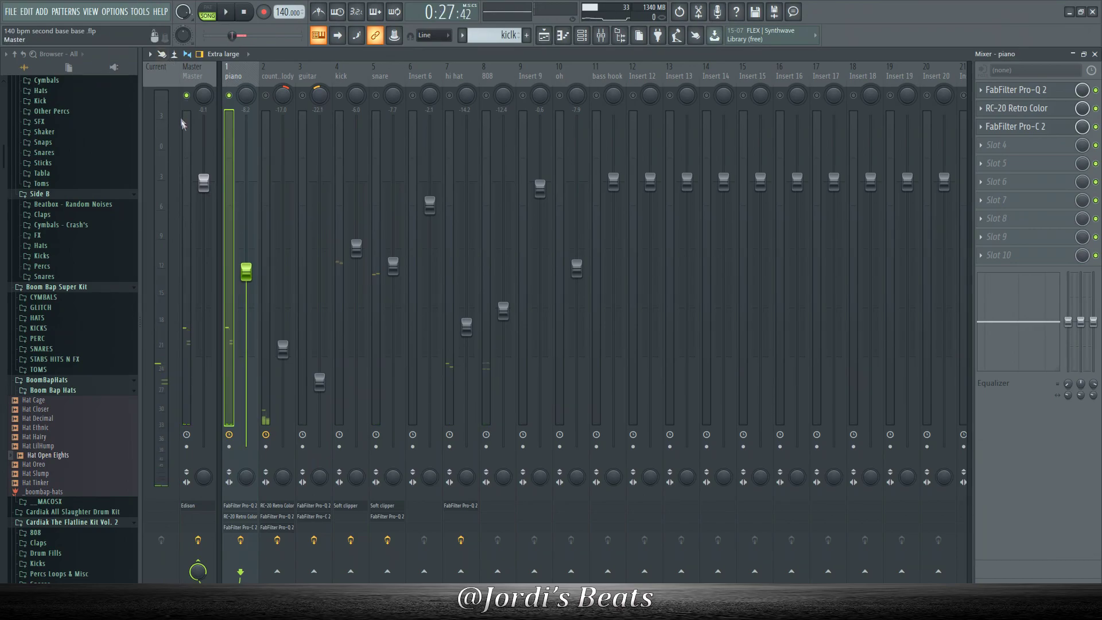
key(space)
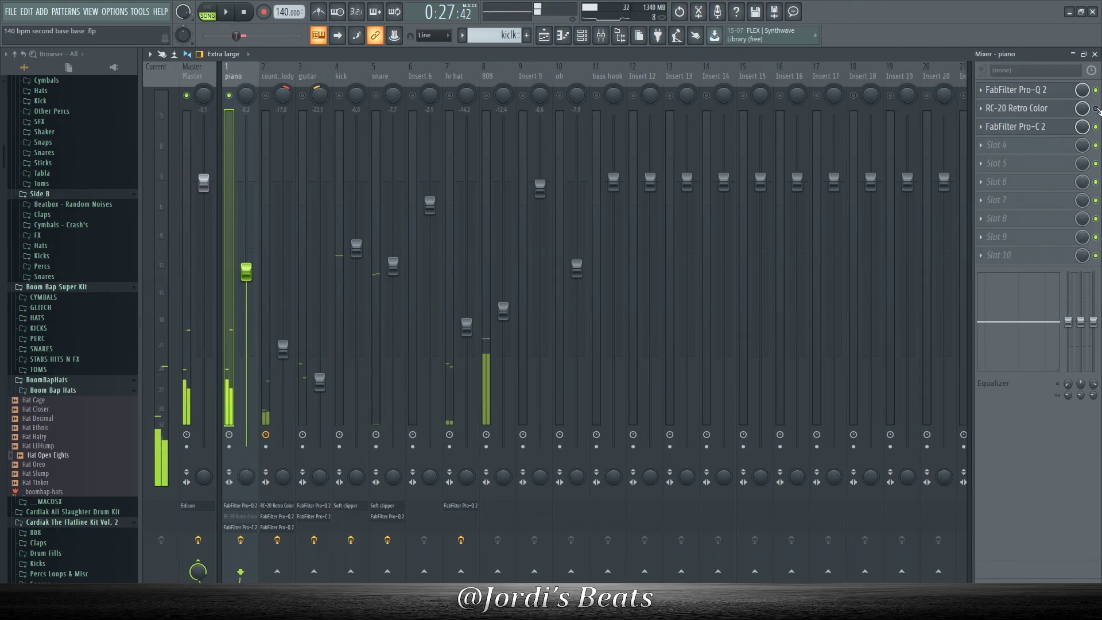
key(space)
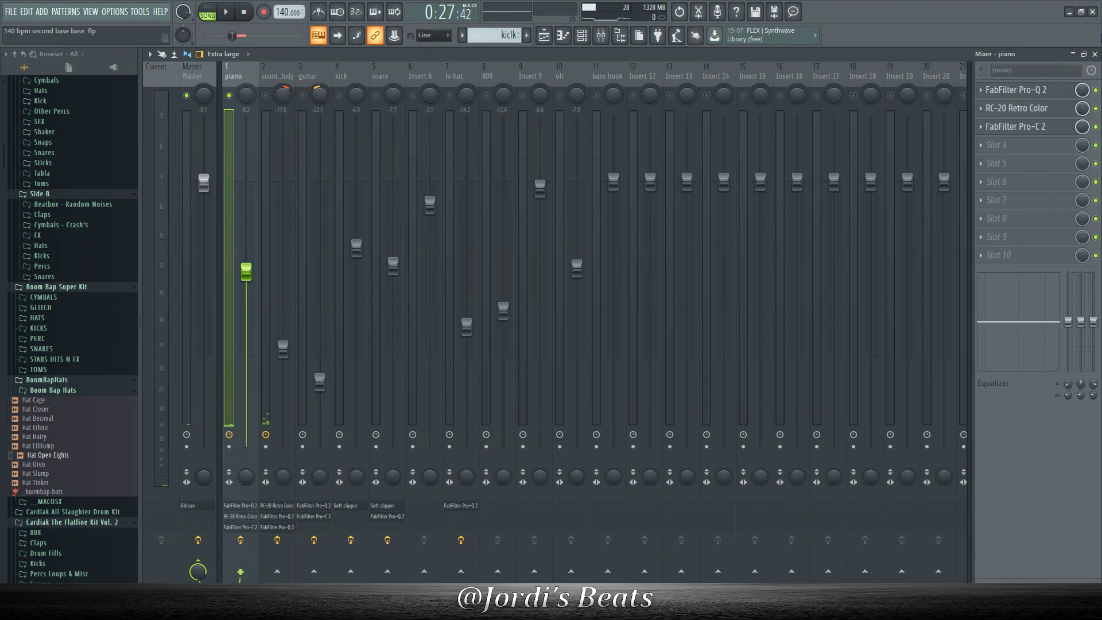
Recheck the piano's RC-20 Retro Color settings, close the plugin and lower its slot mix level to 97%
click(1016, 108)
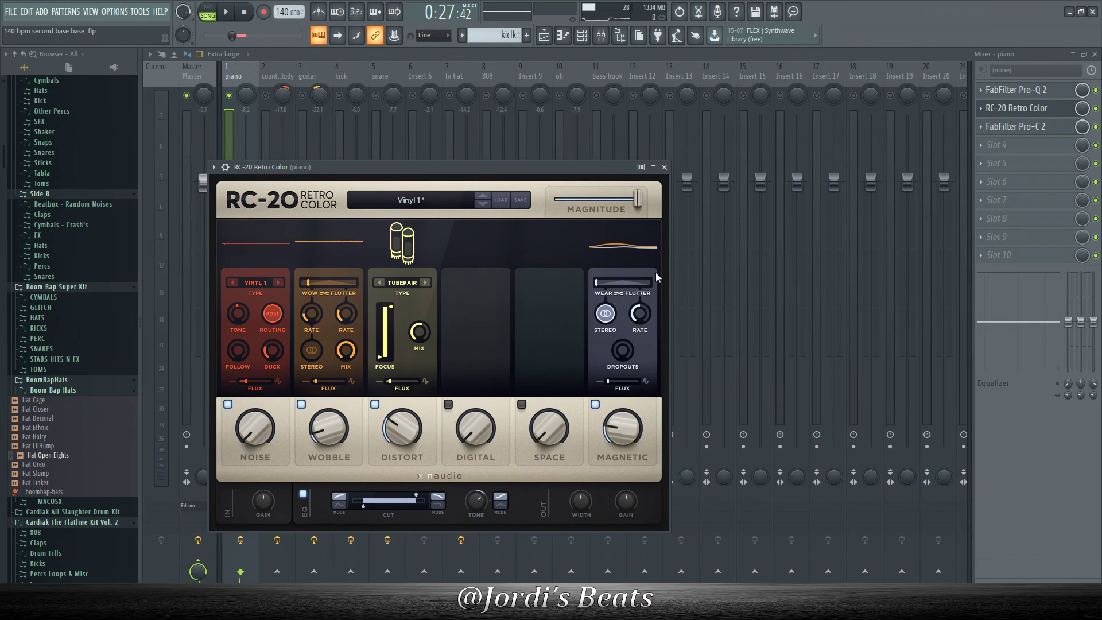
click(664, 167)
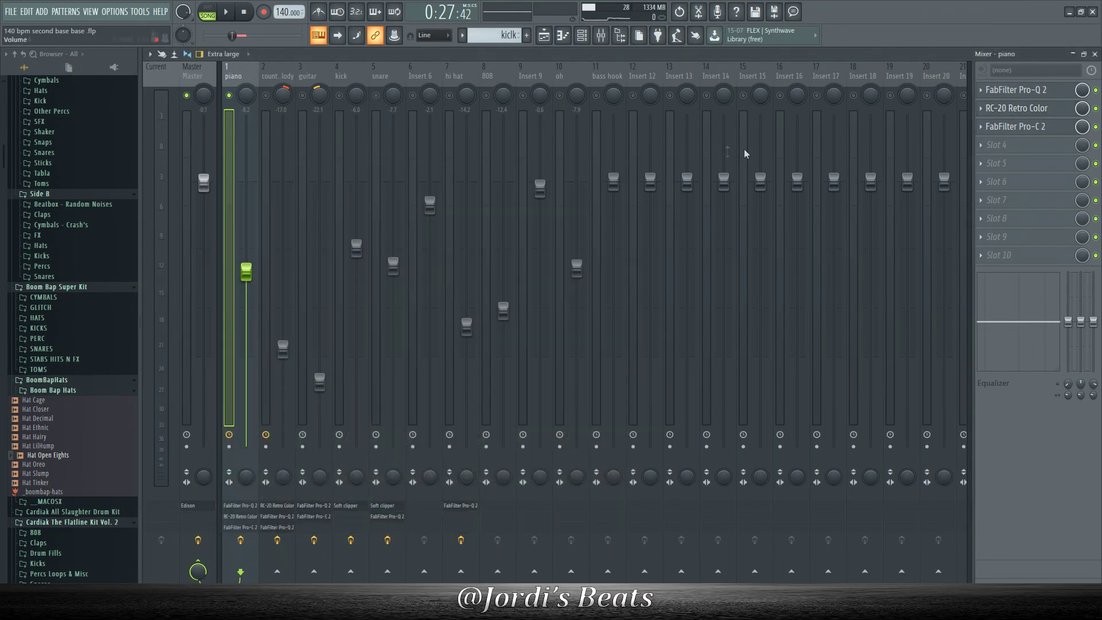
drag(1083, 108, 1083, 132)
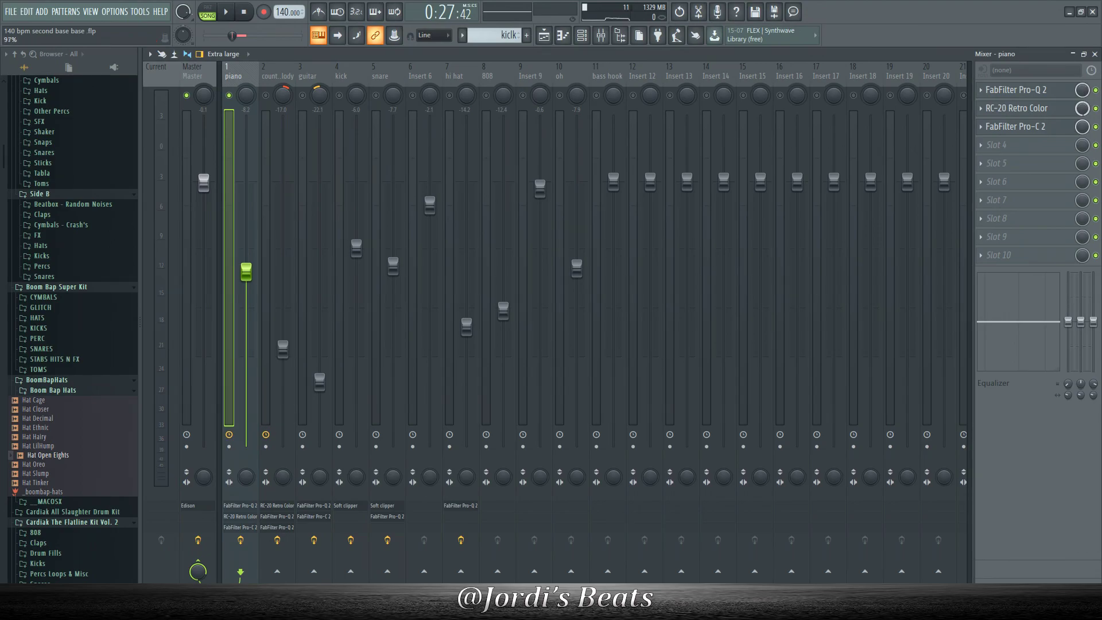